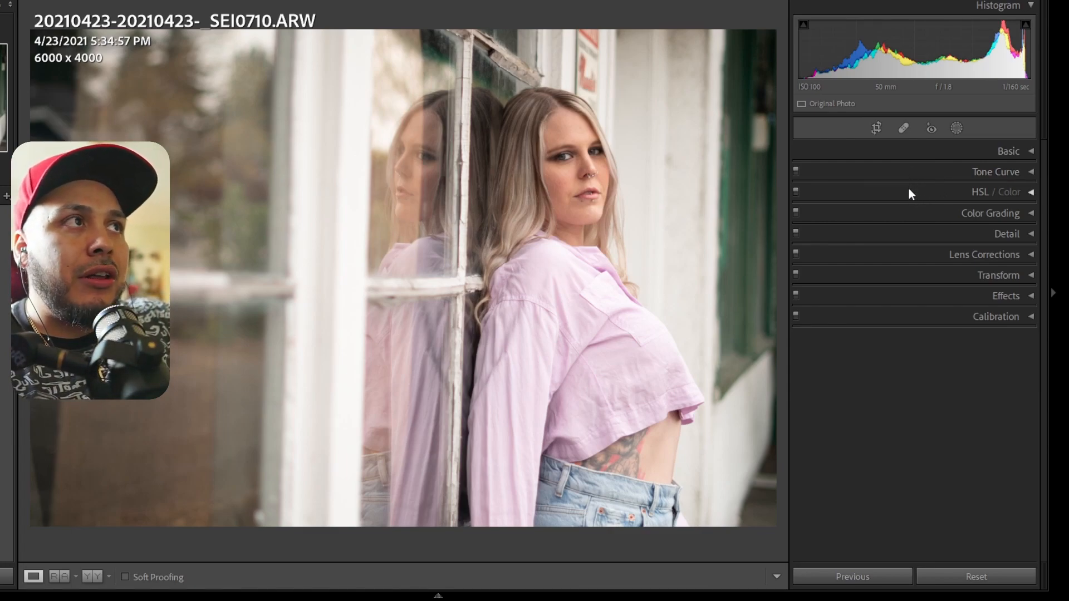
# Try raising Whites to +38 and lowering Blacks to -97 with the highlight clipping warning switched on
pyautogui.click(898, 150)
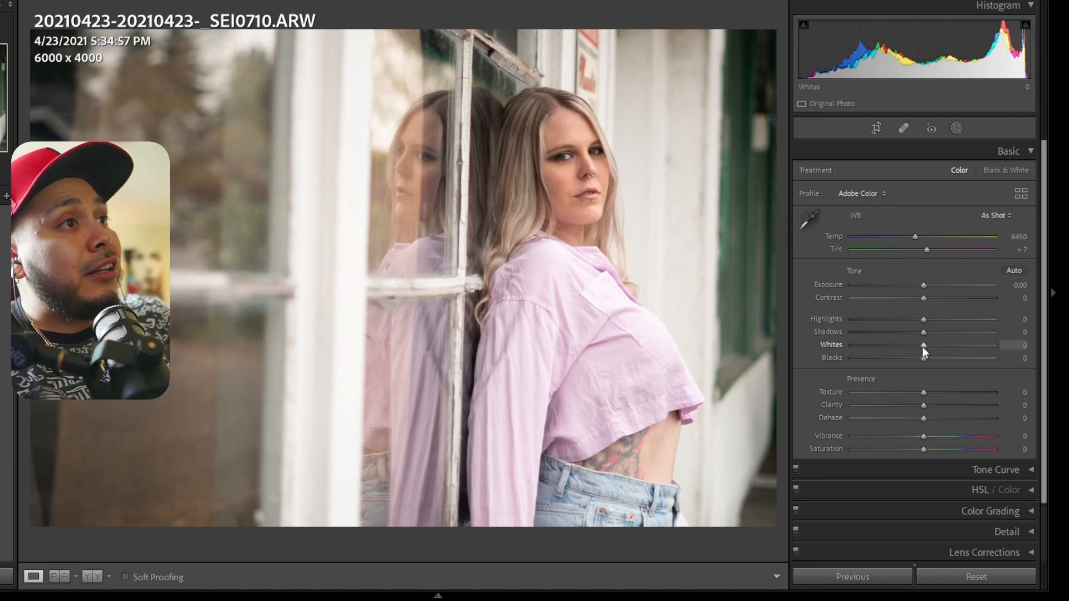
pyautogui.click(1030, 153)
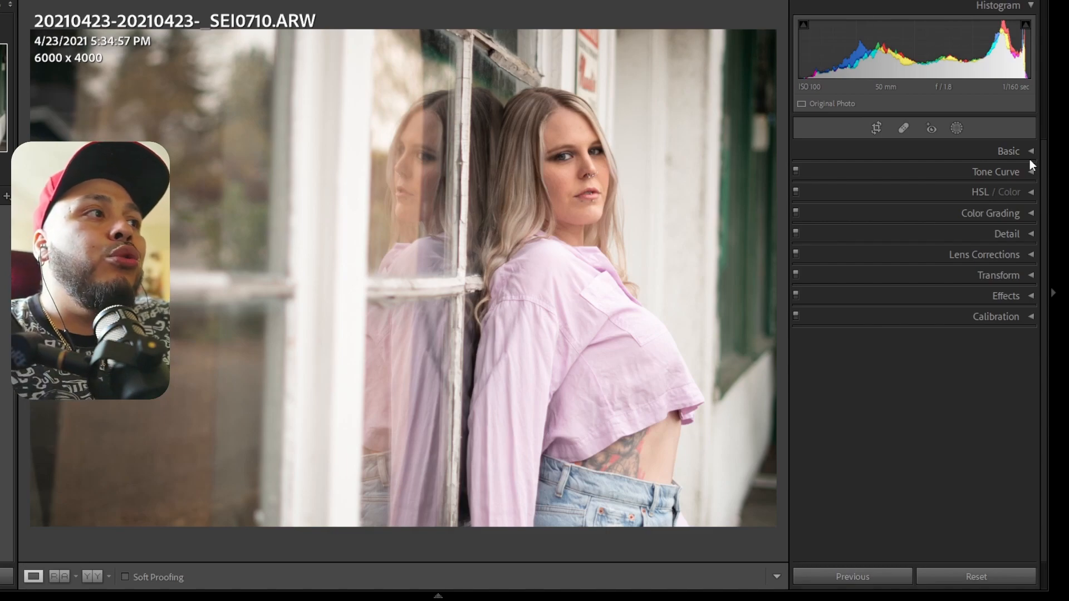
pyautogui.click(1030, 152)
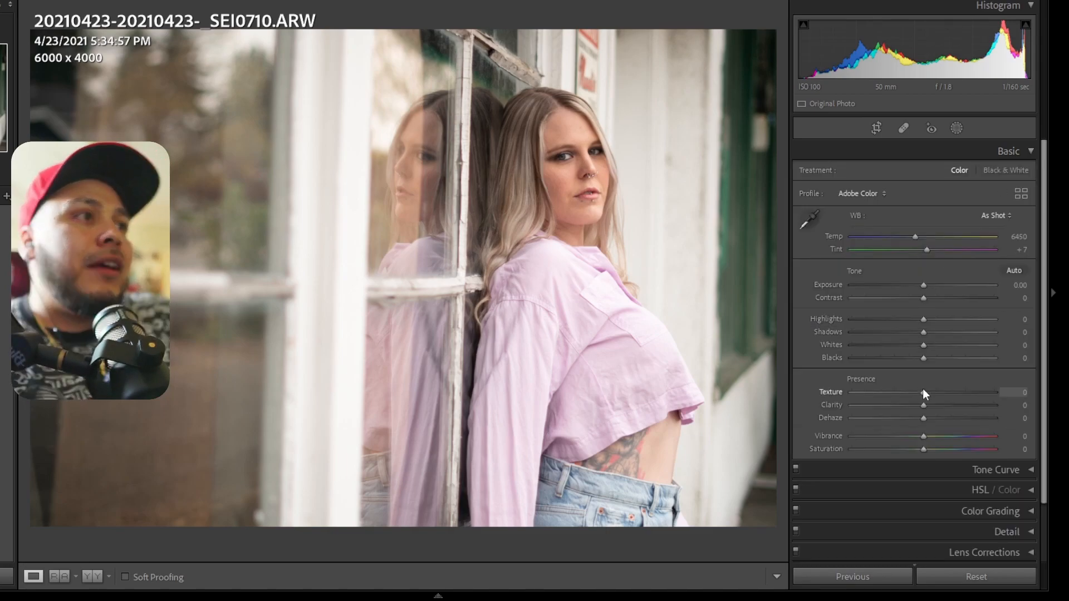
pyautogui.moveTo(922, 343); pyautogui.dragTo(950, 348)
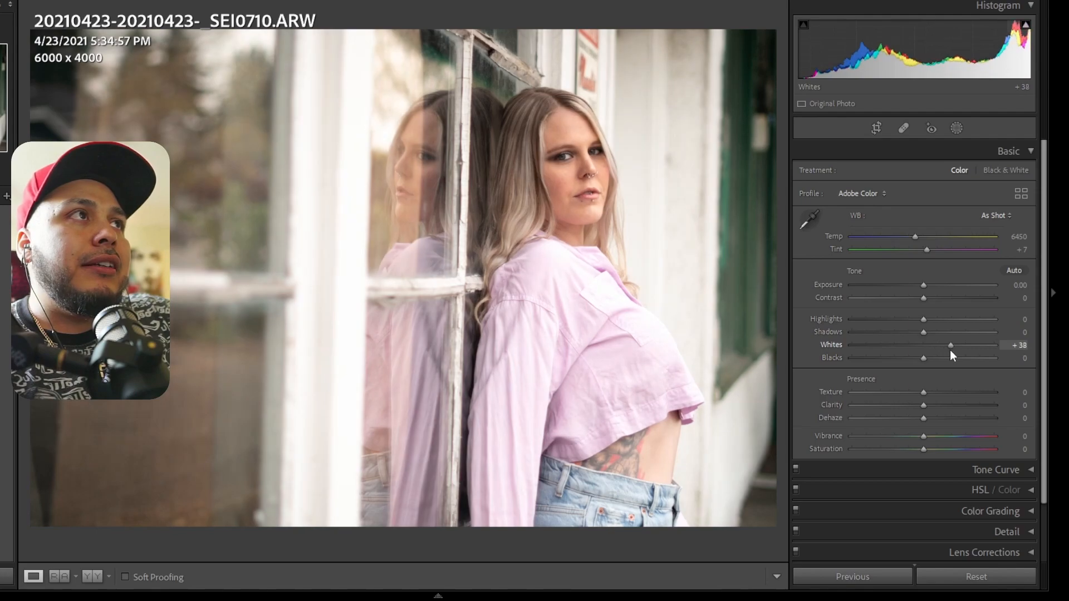
pyautogui.click(1026, 24)
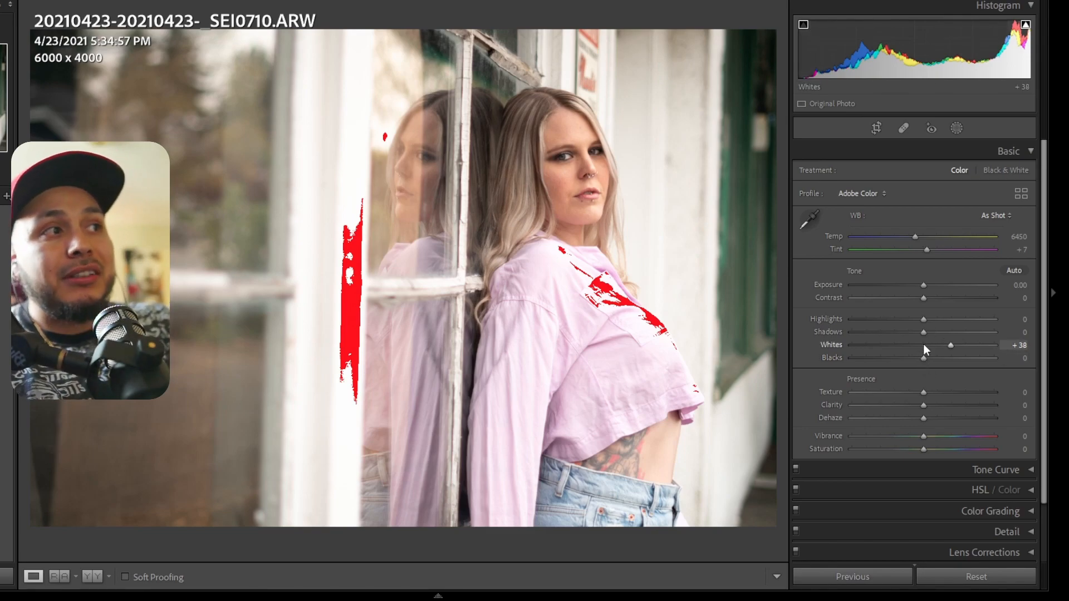
pyautogui.moveTo(922, 358); pyautogui.dragTo(852, 369)
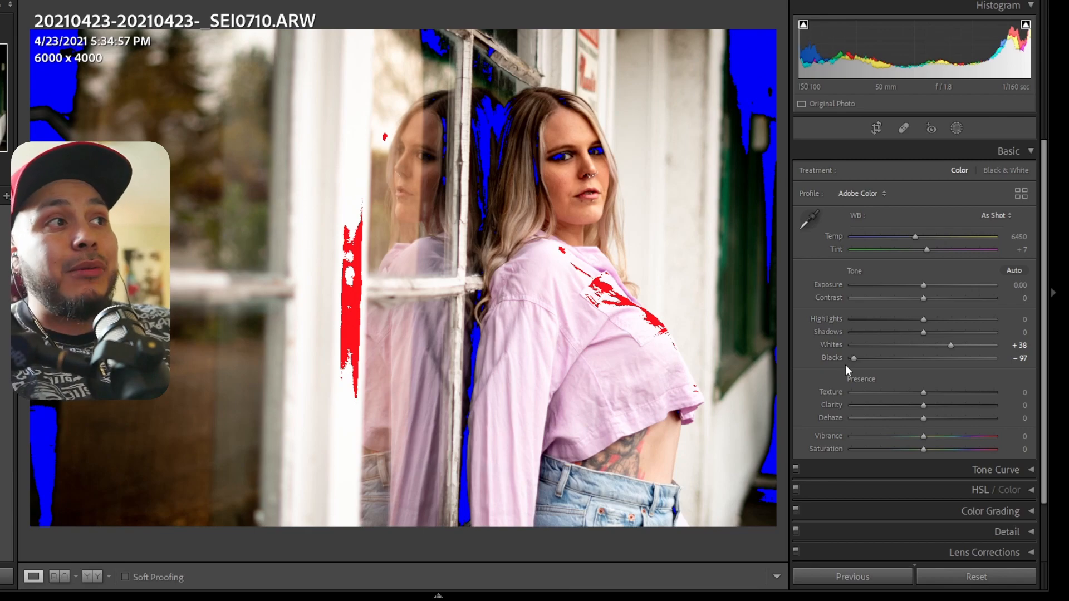
# Reset the Blacks and Whites adjustments to 0
pyautogui.doubleClick(838, 358)
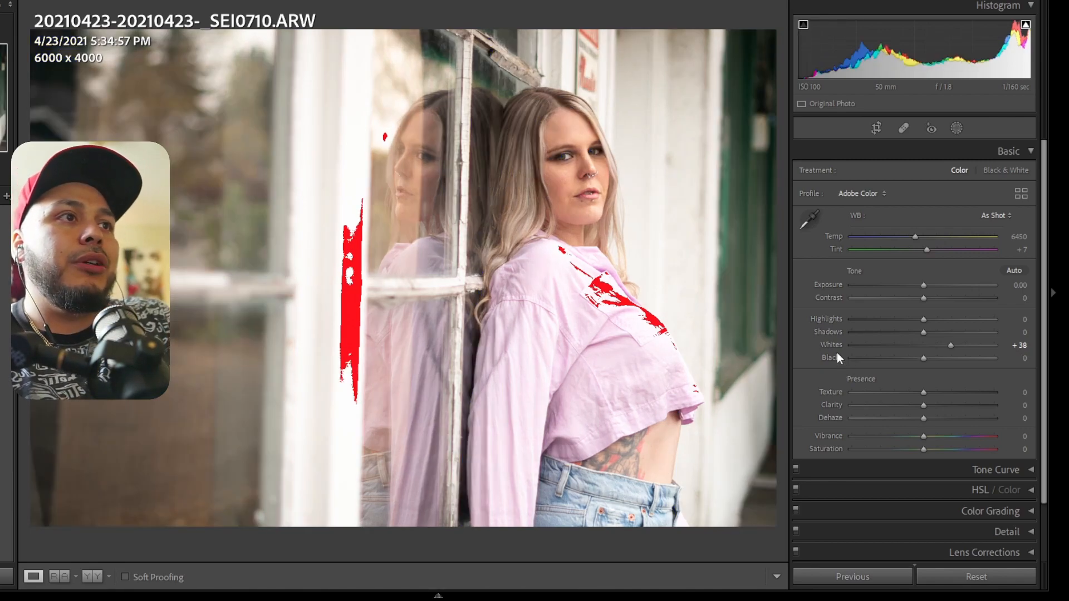
pyautogui.doubleClick(836, 346)
pyautogui.click(836, 346)
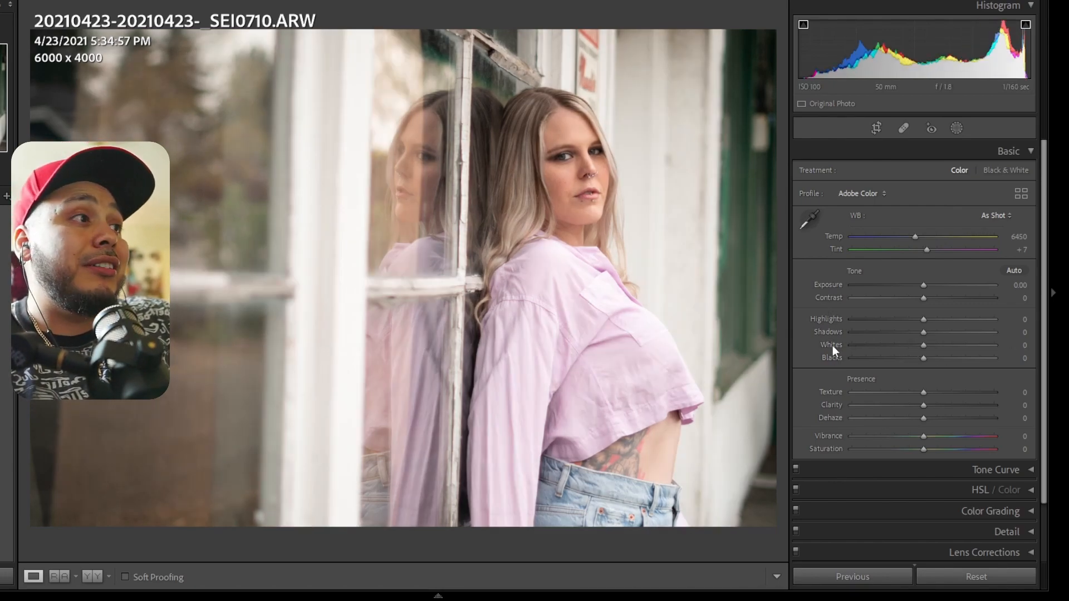
pyautogui.click(834, 344)
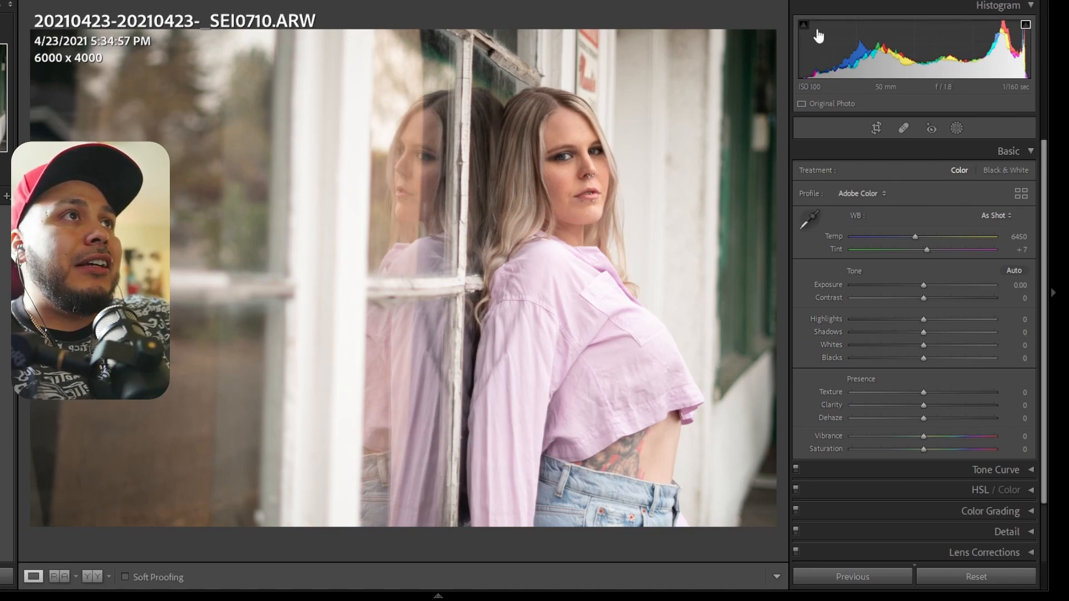
pyautogui.click(1030, 153)
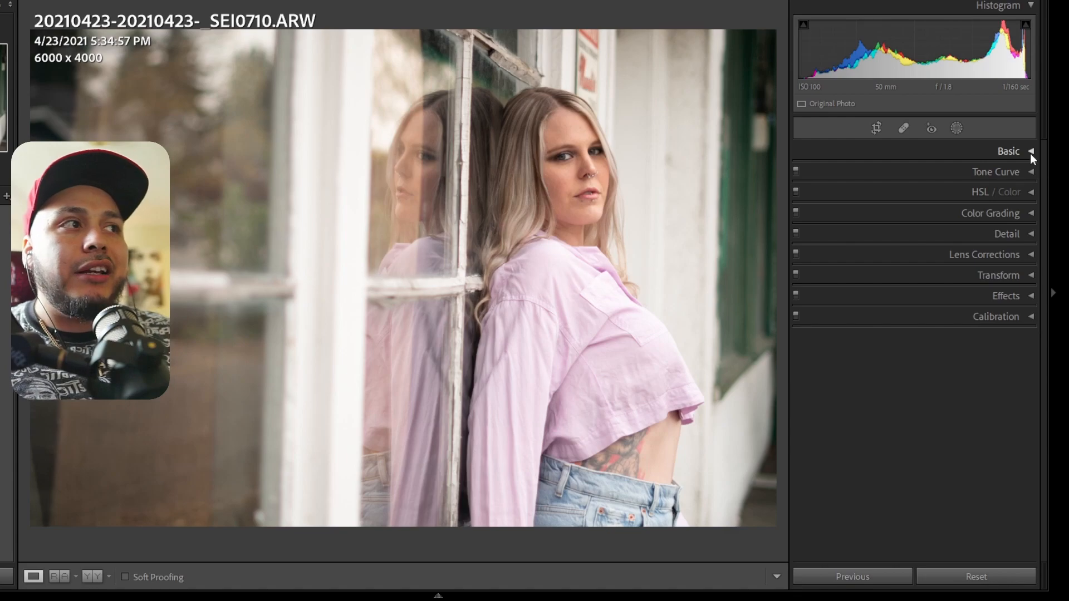
# Straighten the portrait with Crop & Straighten by rotating it to an angle of -0.85
pyautogui.click(877, 127)
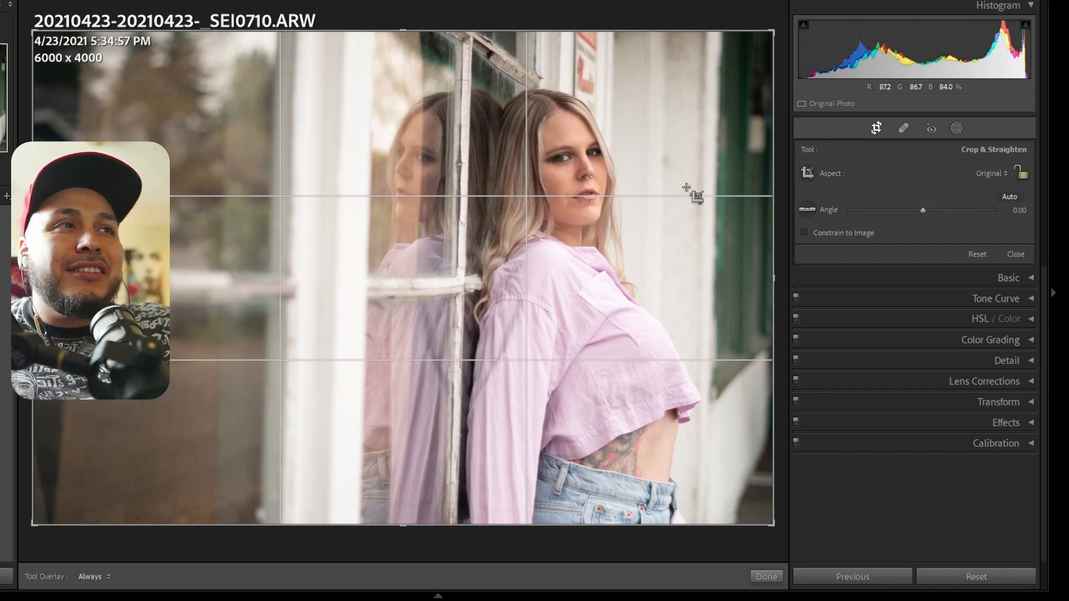
pyautogui.moveTo(780, 202); pyautogui.dragTo(782, 200)
pyautogui.press('Return')
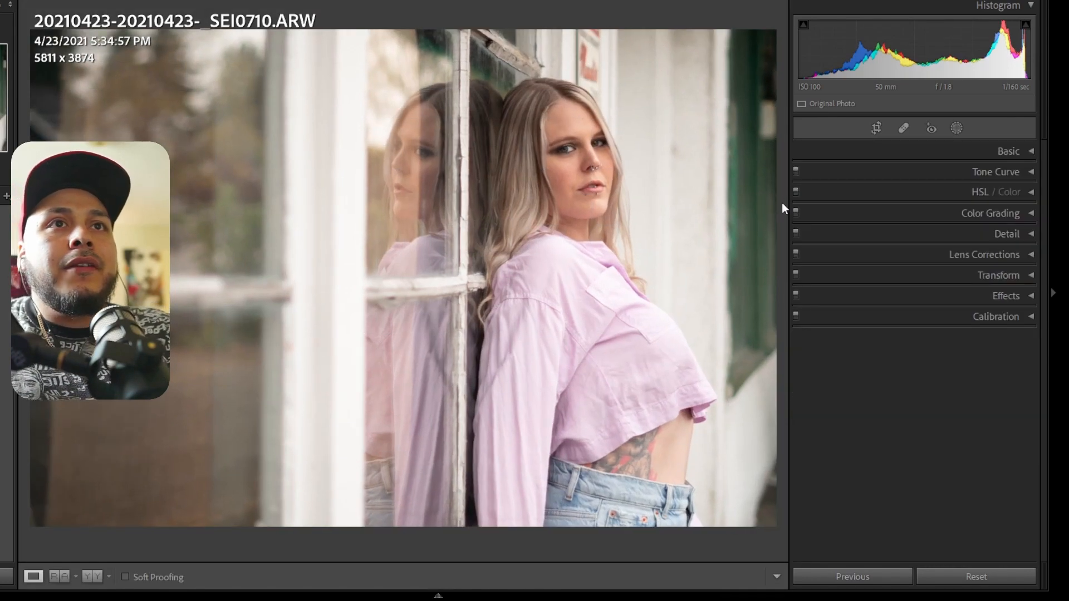
pyautogui.click(877, 120)
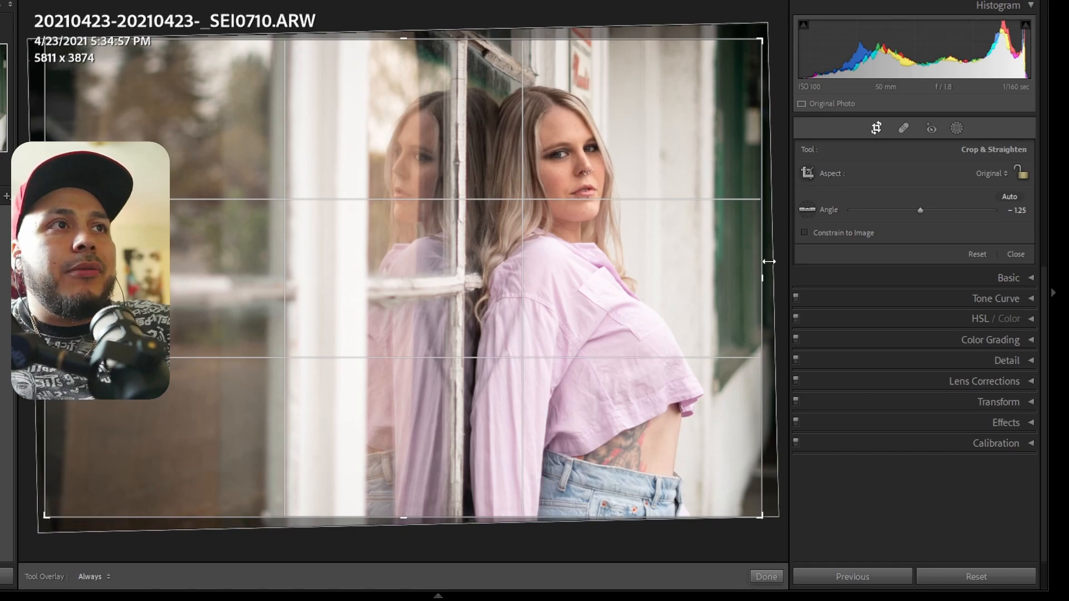
pyautogui.moveTo(768, 284); pyautogui.dragTo(766, 282)
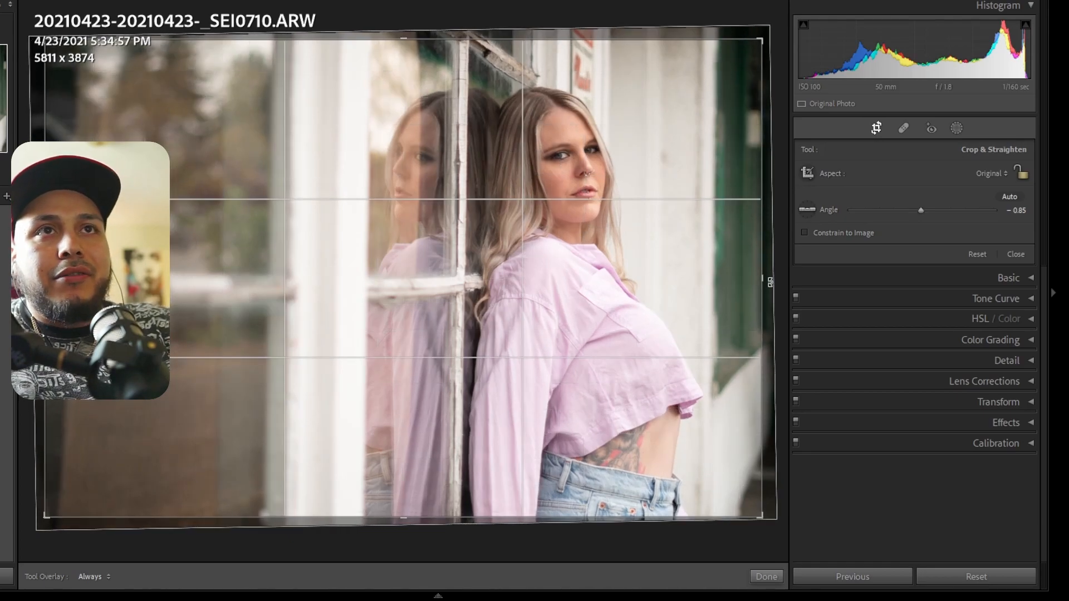
pyautogui.press('Return')
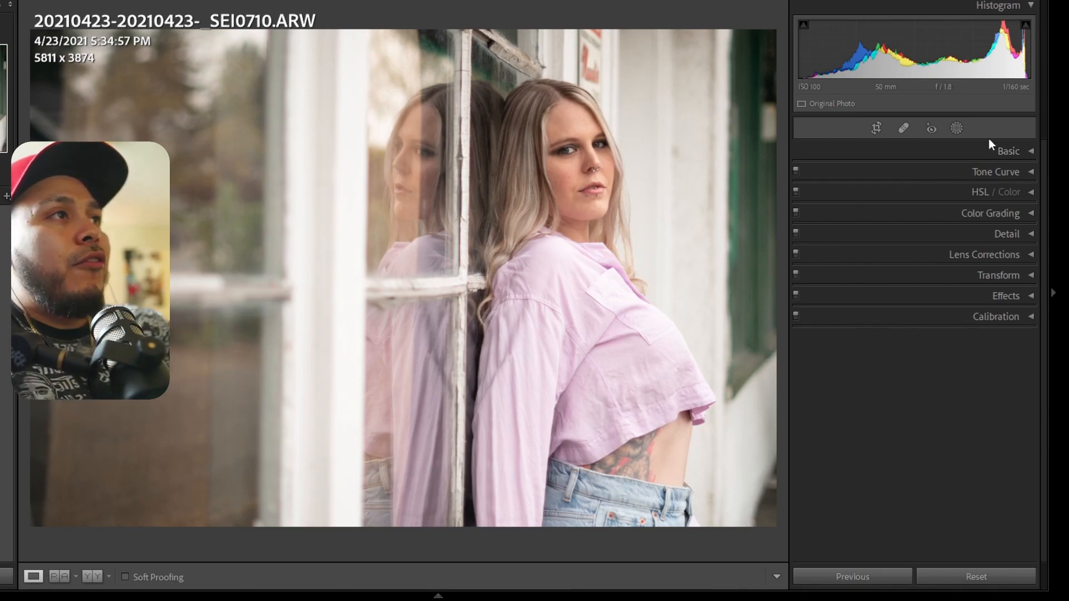
# Correct the white balance by sampling the eye in a close-up of the face with the White Balance Selector
pyautogui.click(1014, 153)
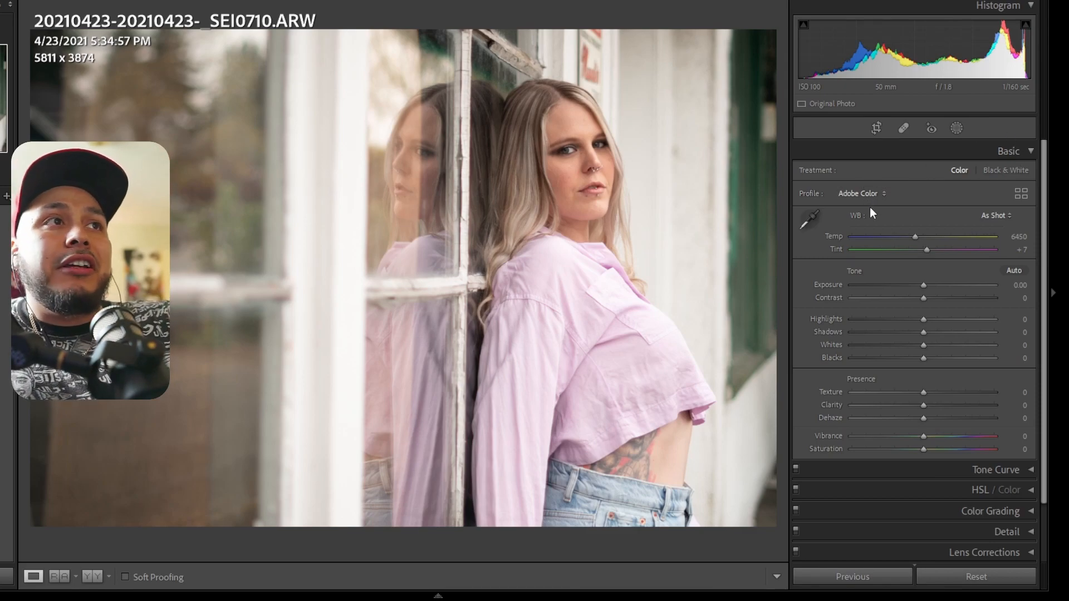
pyautogui.click(812, 217)
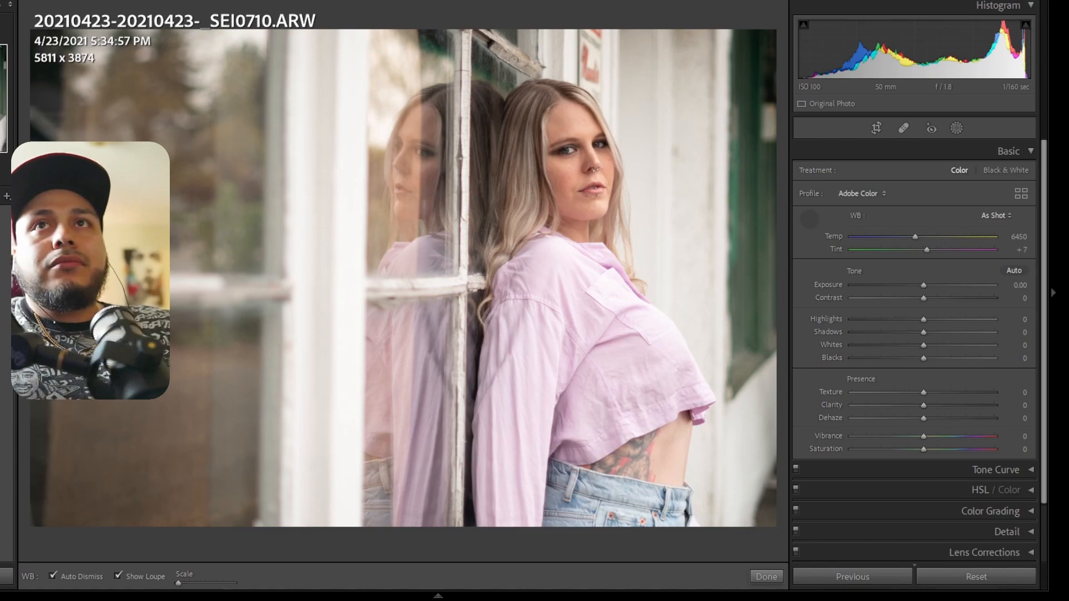
pyautogui.click(2, 106)
pyautogui.moveTo(2, 107); pyautogui.dragTo(5, 91)
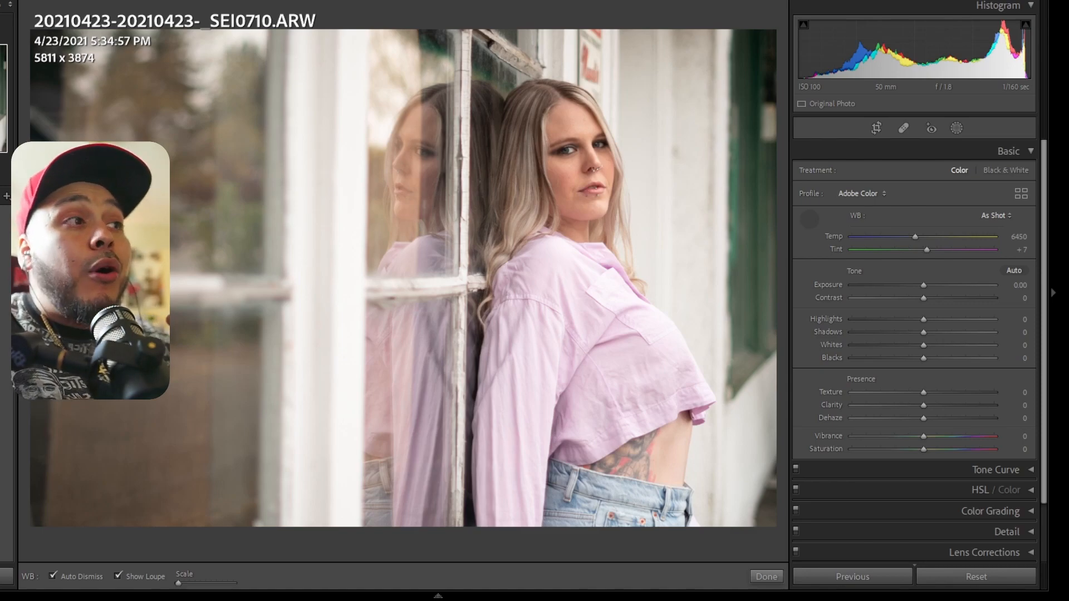
pyautogui.press('z')
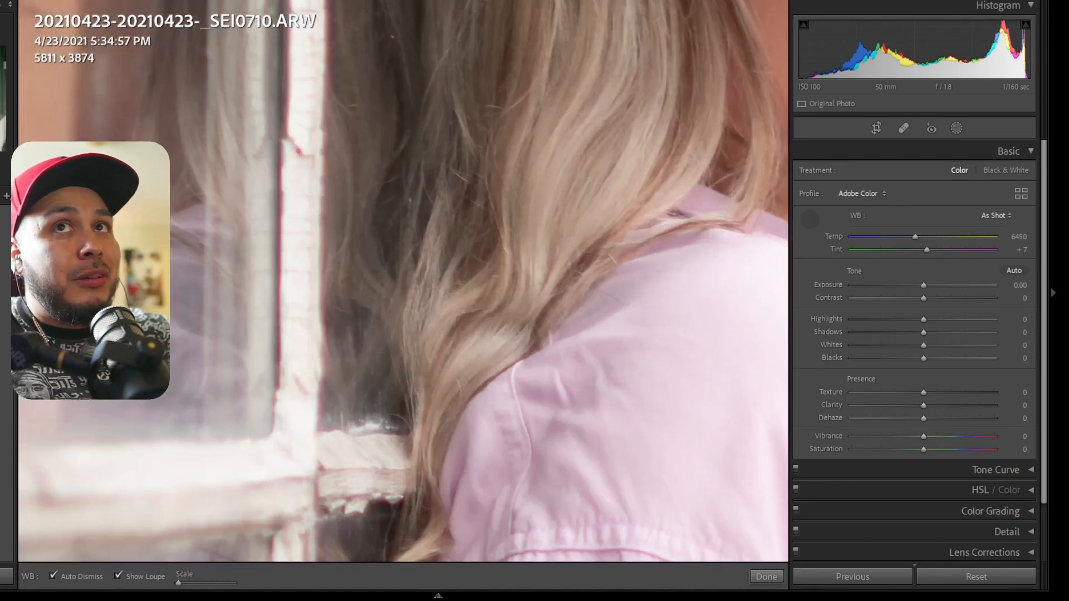
pyautogui.moveTo(2, 114); pyautogui.dragTo(3, 89)
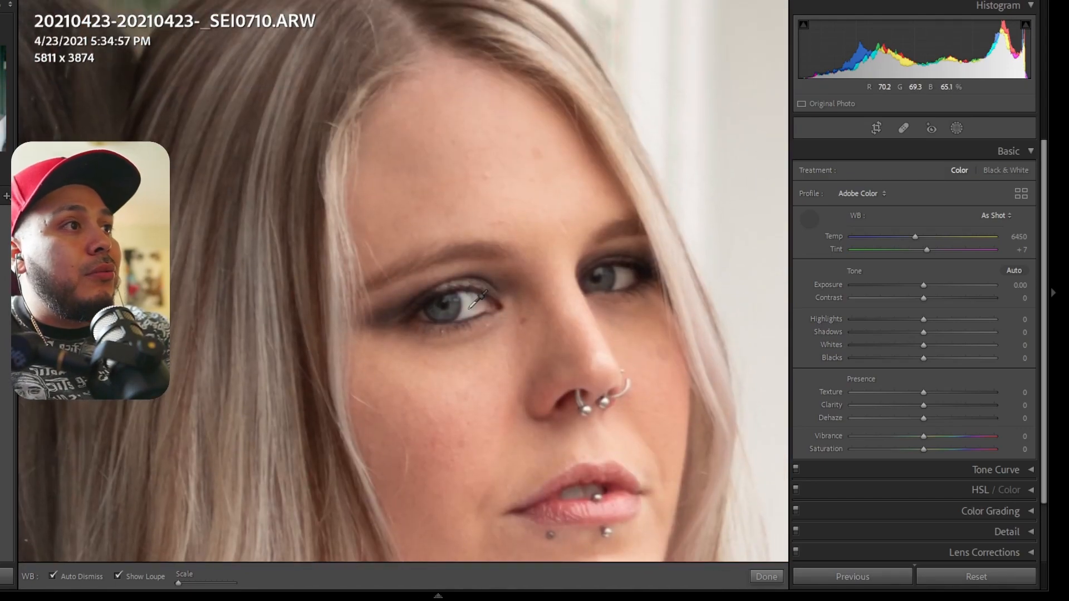
pyautogui.click(809, 221)
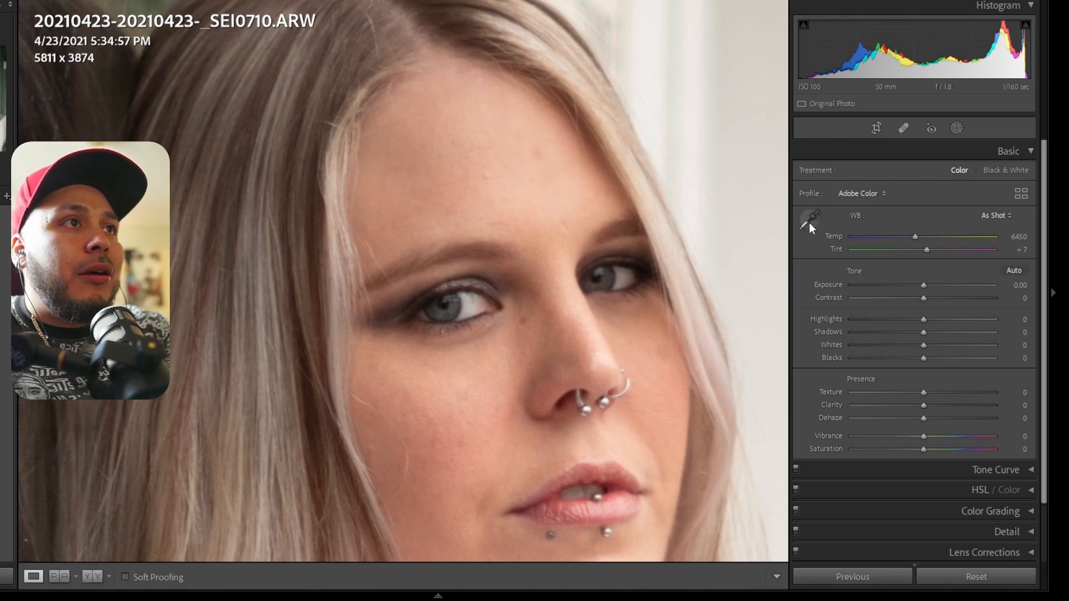
pyautogui.click(809, 223)
pyautogui.click(459, 302)
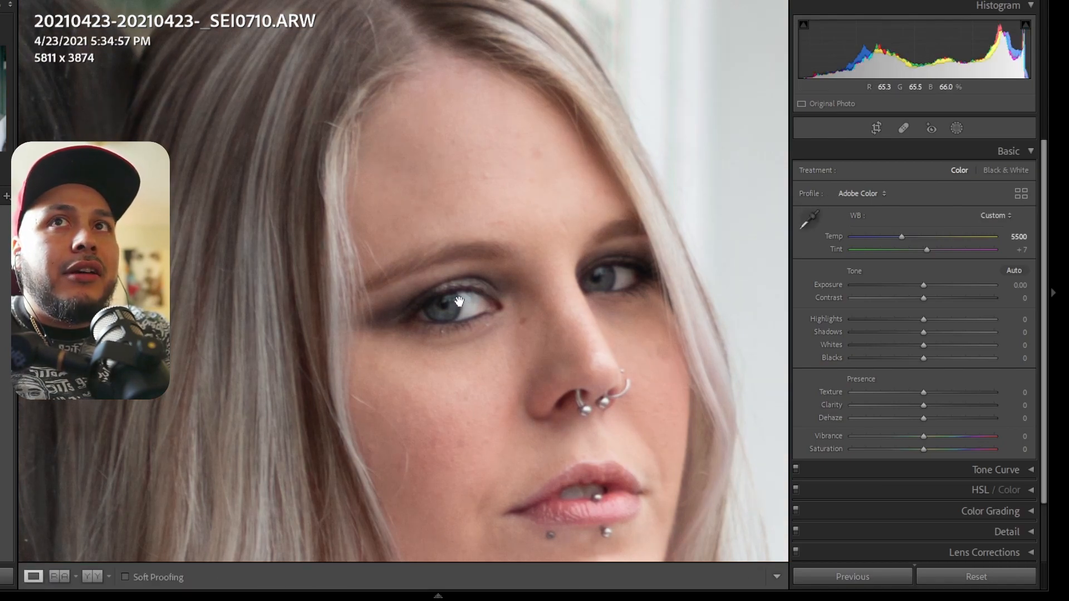
# Compare the whole photo before and after the white balance correction
pyautogui.press('z')
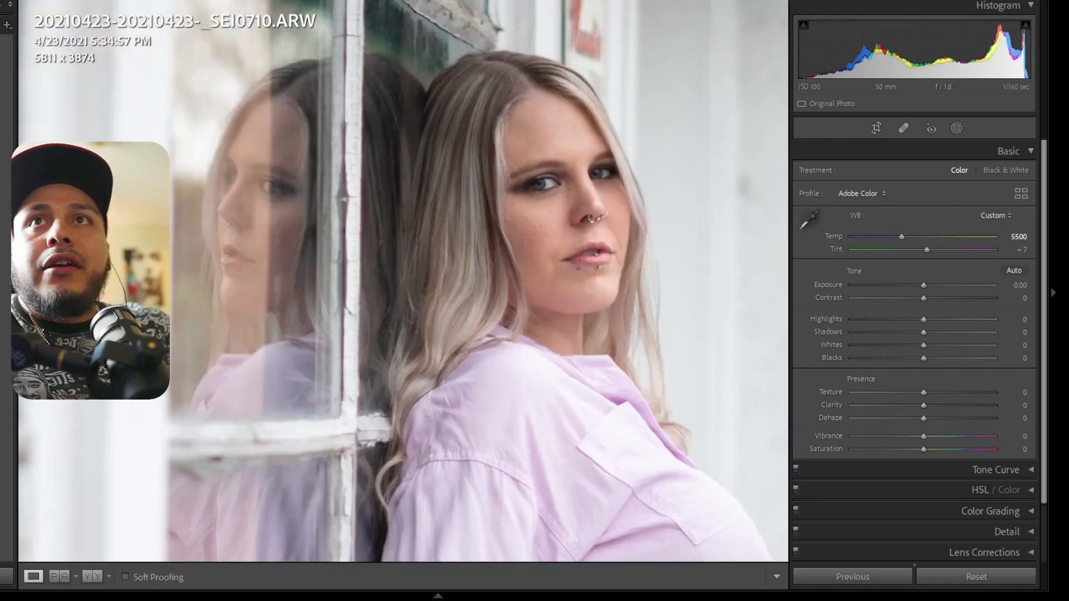
pyautogui.hotkey('ctrl', 'shift', '0')
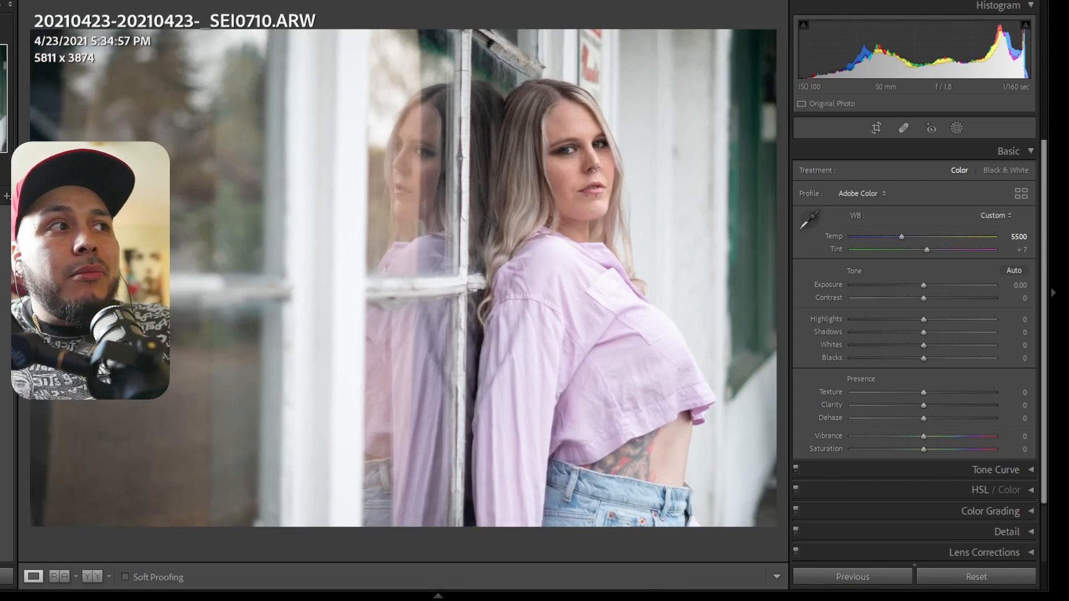
pyautogui.press('\\')
pyautogui.press('\\')
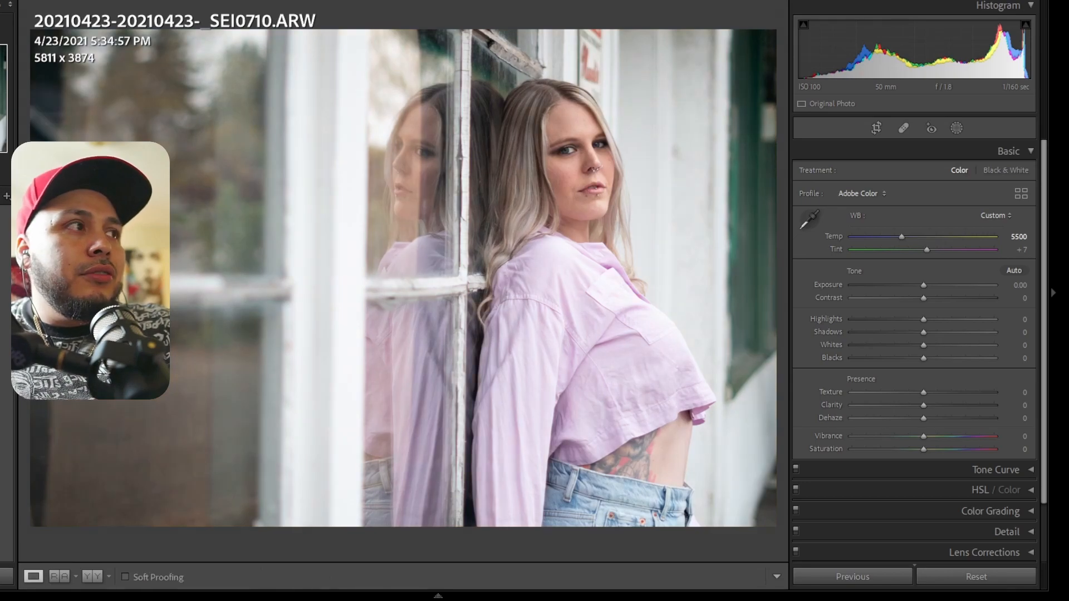
pyautogui.press('\\')
pyautogui.press('\\')
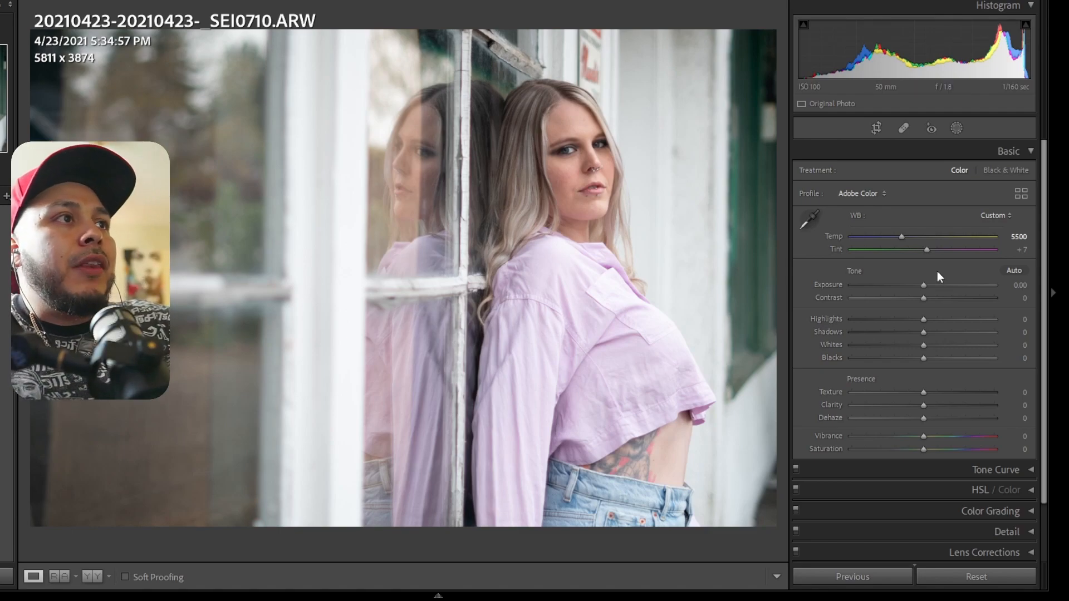
# Set Exposure to +0.16, Contrast to +3 and Highlights to +6
pyautogui.moveTo(923, 285); pyautogui.dragTo(927, 285)
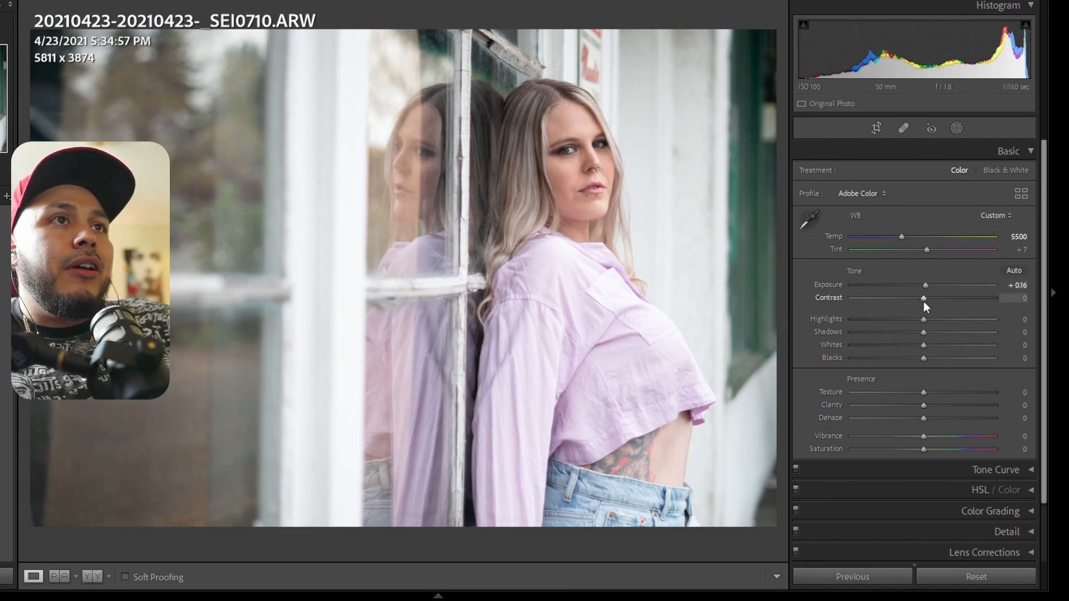
pyautogui.moveTo(924, 299); pyautogui.dragTo(927, 299)
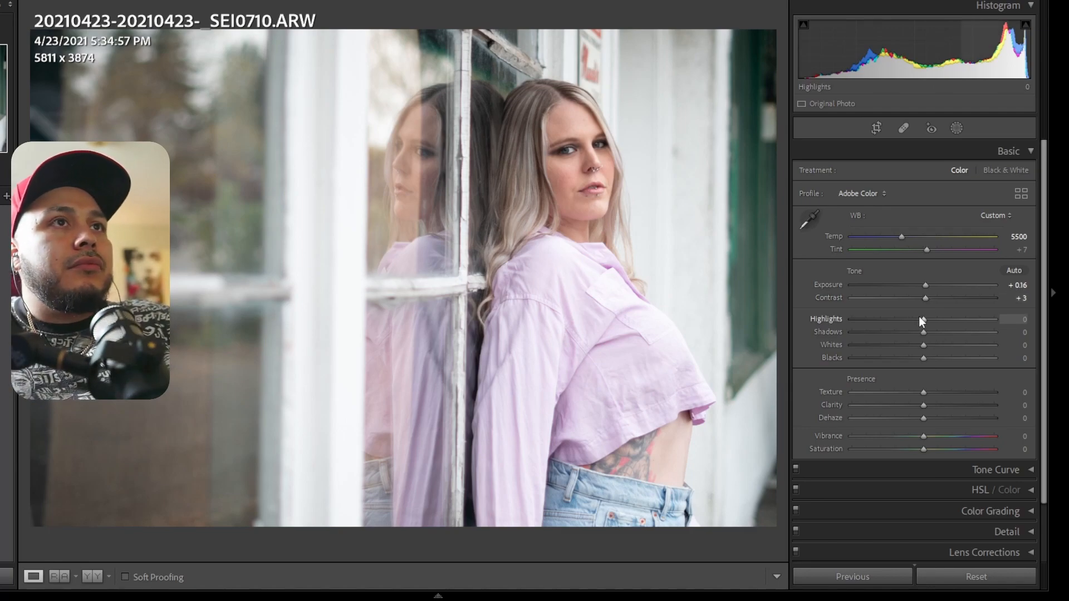
pyautogui.moveTo(923, 318); pyautogui.dragTo(940, 330)
pyautogui.doubleClick(838, 319)
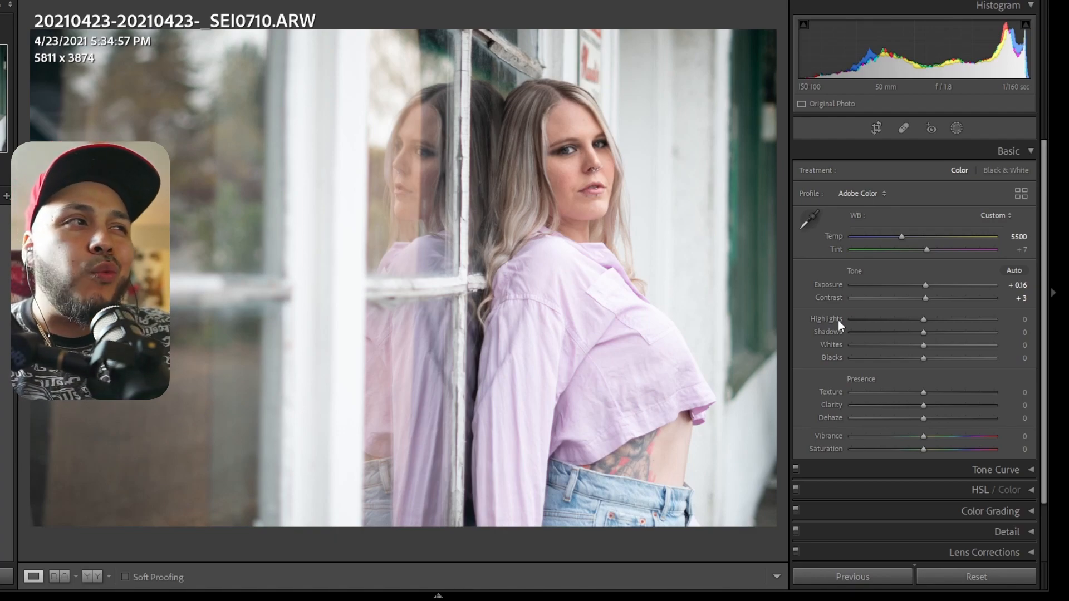
pyautogui.moveTo(921, 318)
pyautogui.mouseDown()
pyautogui.moveTo(940, 323)
pyautogui.moveTo(930, 323)
pyautogui.mouseUp()
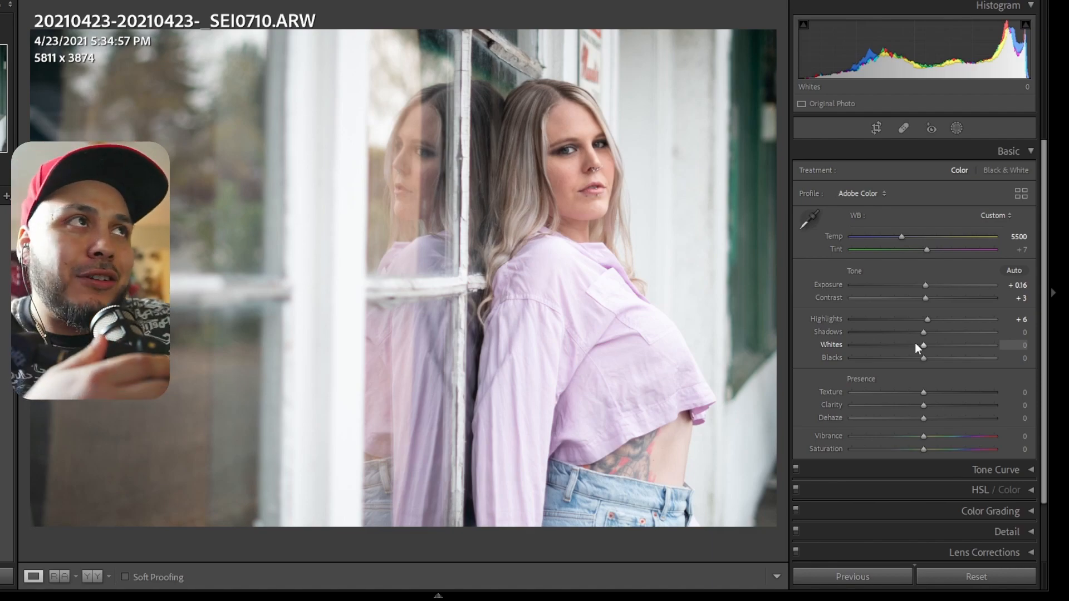
# Set Shadows to +17, Whites to +17 and Blacks to -33, checking the clipping preview for the Whites
pyautogui.moveTo(922, 337)
pyautogui.mouseDown()
pyautogui.moveTo(907, 338)
pyautogui.moveTo(945, 341)
pyautogui.moveTo(935, 341)
pyautogui.mouseUp()
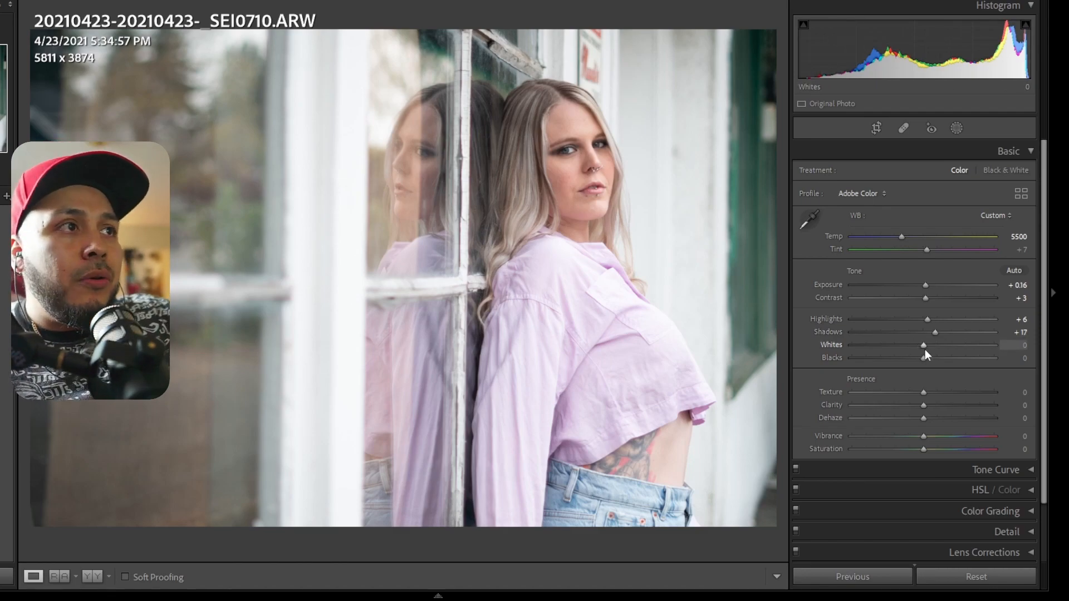
pyautogui.moveTo(921, 345); pyautogui.dragTo(947, 356)
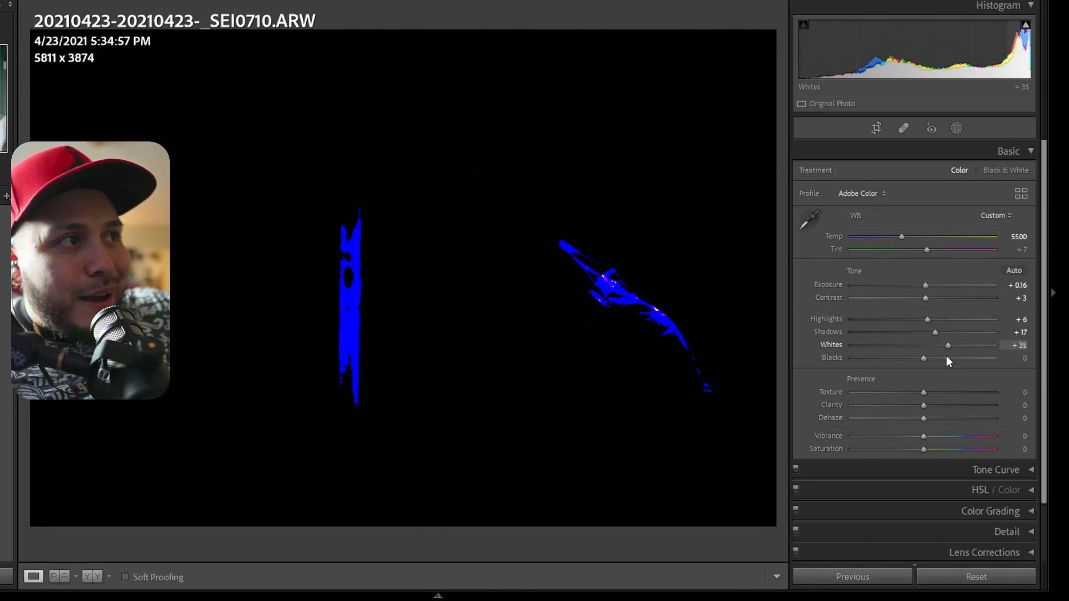
pyautogui.moveTo(946, 356); pyautogui.dragTo(900, 371)
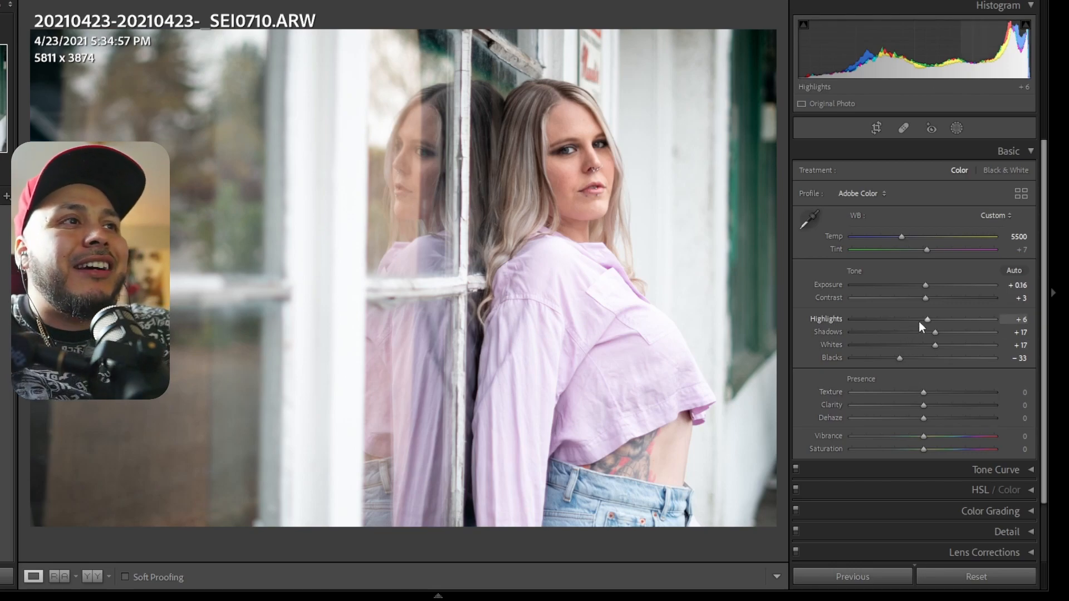
# Lower Highlights to -3 and raise Saturation to +9
pyautogui.moveTo(924, 320); pyautogui.dragTo(918, 317)
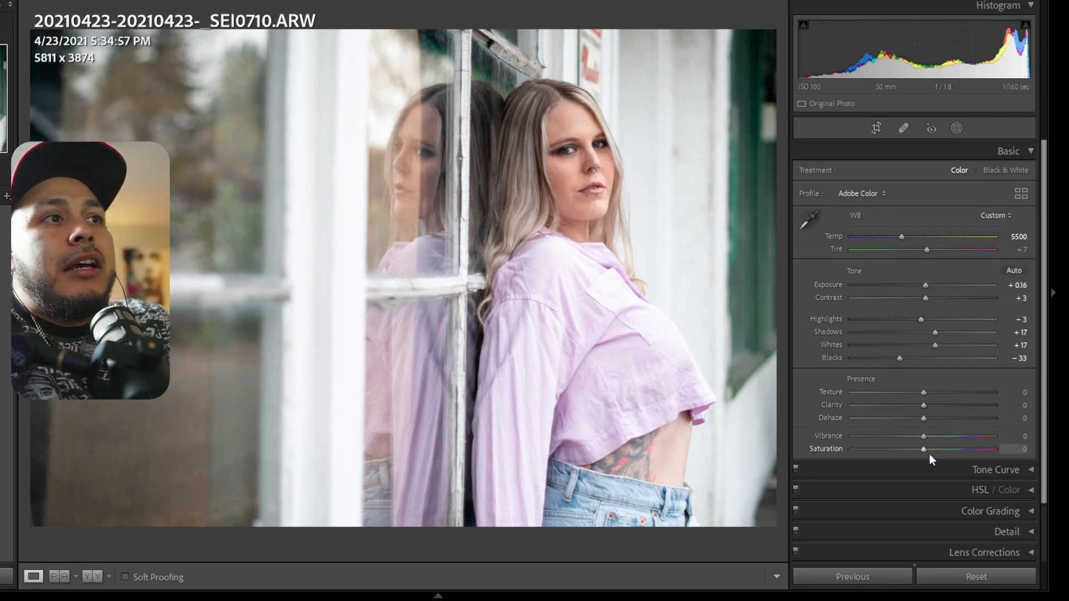
pyautogui.moveTo(923, 450); pyautogui.dragTo(930, 453)
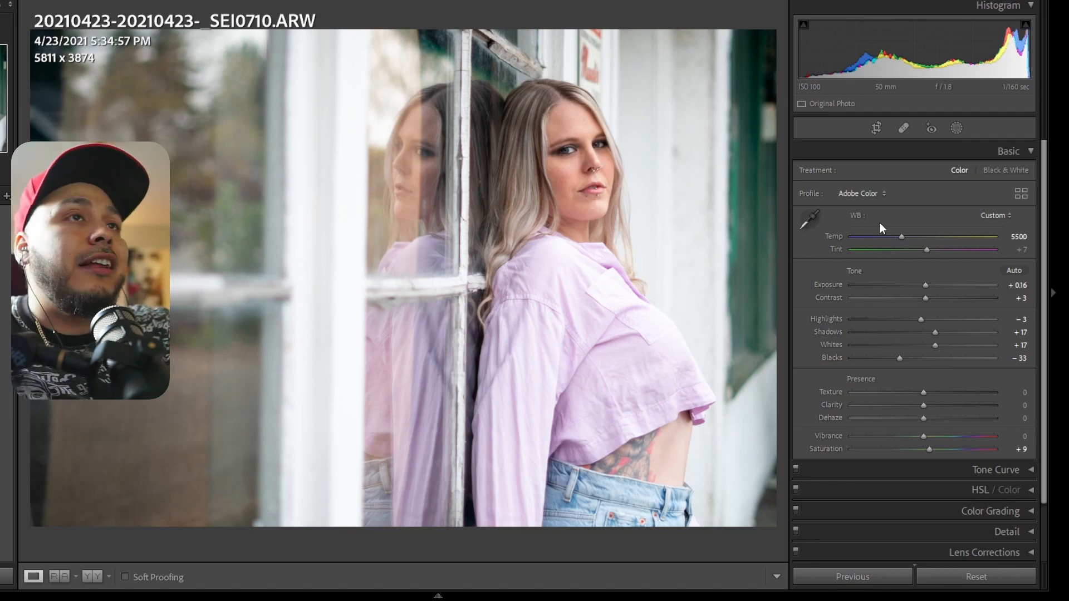
# Compare the photo before and after the basic tone and saturation adjustments
pyautogui.press('\\')
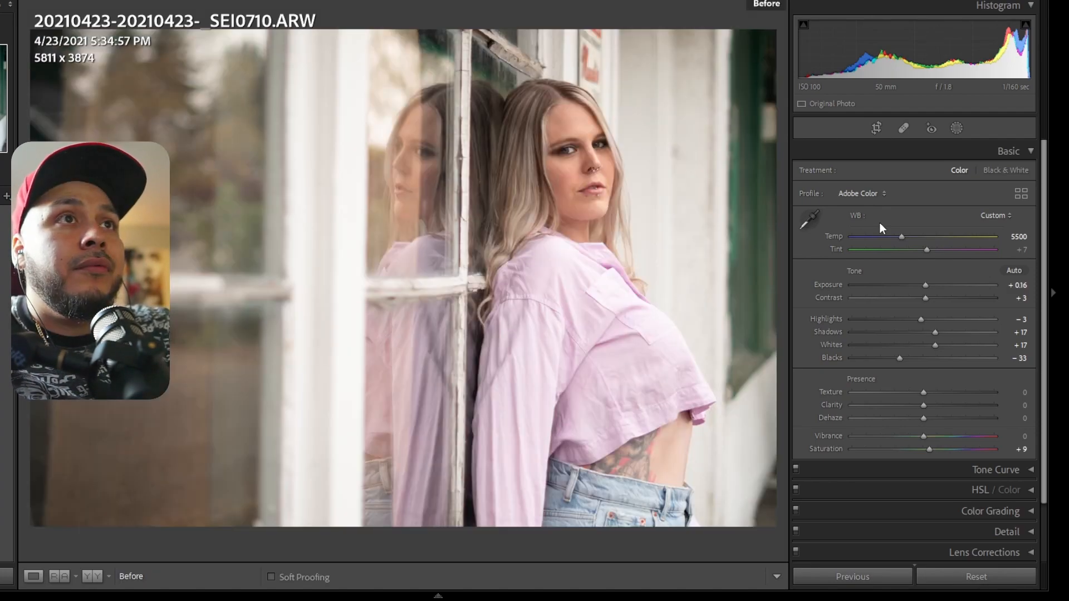
pyautogui.press('\\')
pyautogui.press('\\')
pyautogui.press('\\')
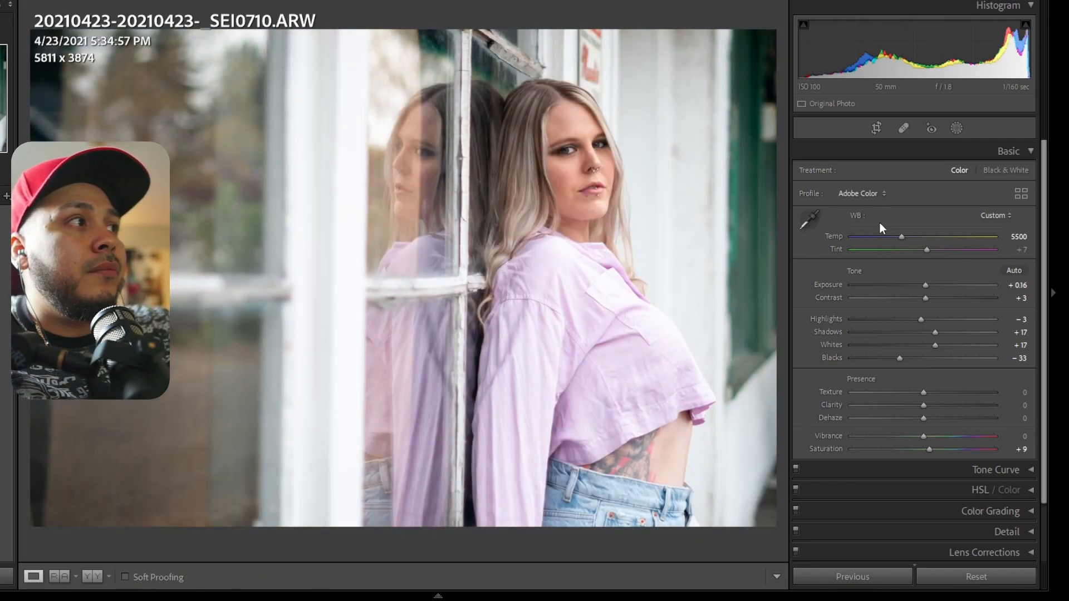
# Expand the Tone Curve settings while keeping the Basic adjustments open above them
pyautogui.click(1008, 152)
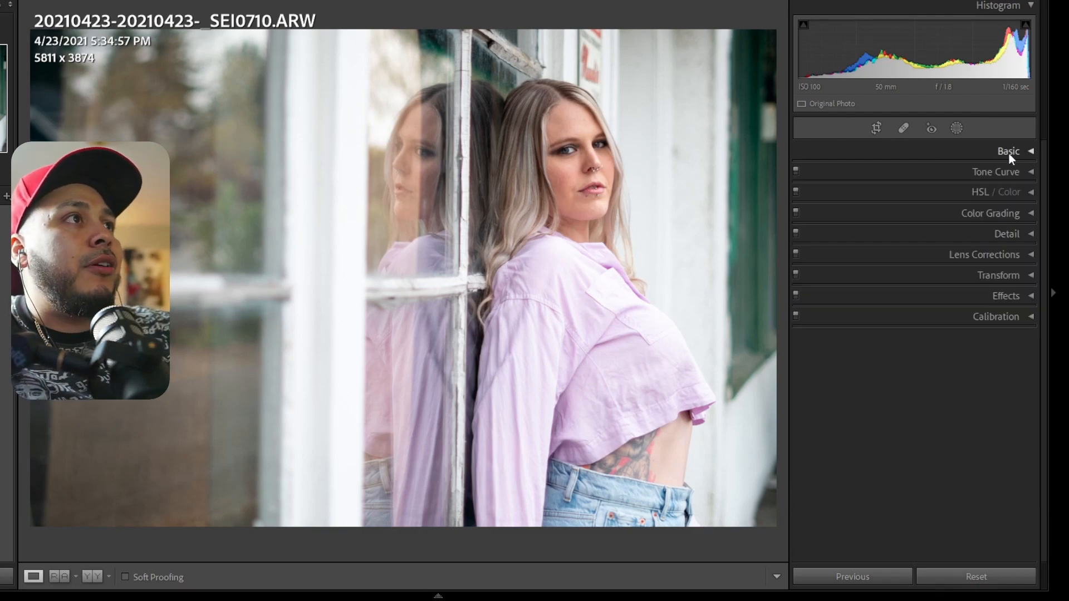
pyautogui.click(1027, 174)
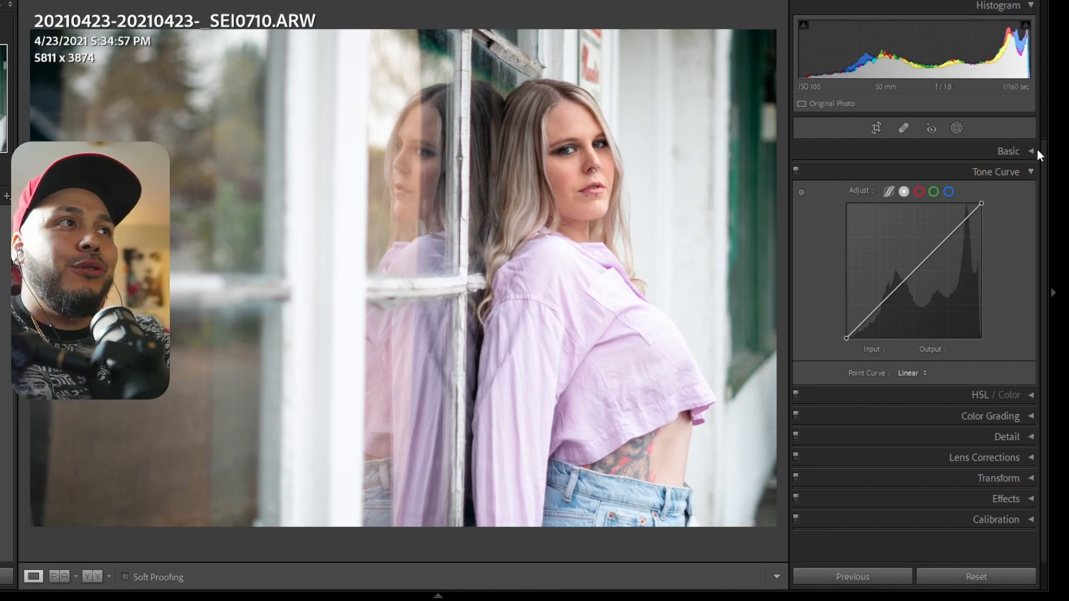
pyautogui.click(1035, 151)
pyautogui.scroll(-2, 916, 407)
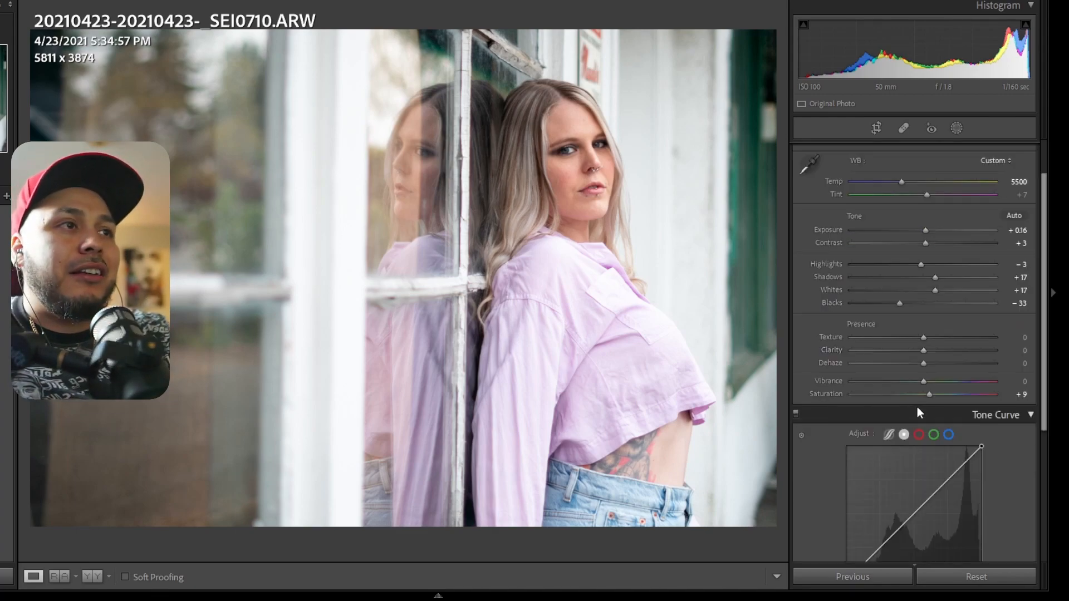
pyautogui.scroll(-3, 917, 411)
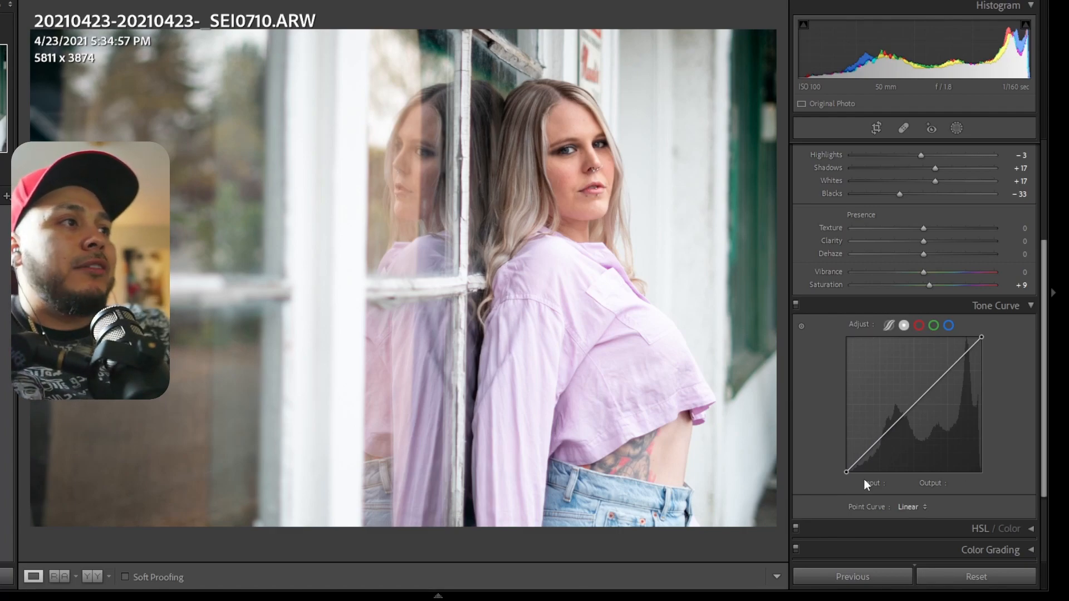
# Try moving the black point and a shadow point on the linear tone curve, restoring the straight line
pyautogui.moveTo(846, 473)
pyautogui.mouseDown()
pyautogui.moveTo(848, 435)
pyautogui.moveTo(847, 454)
pyautogui.moveTo(880, 437)
pyautogui.moveTo(843, 449)
pyautogui.moveTo(849, 472)
pyautogui.mouseUp()
pyautogui.doubleClick(879, 436)
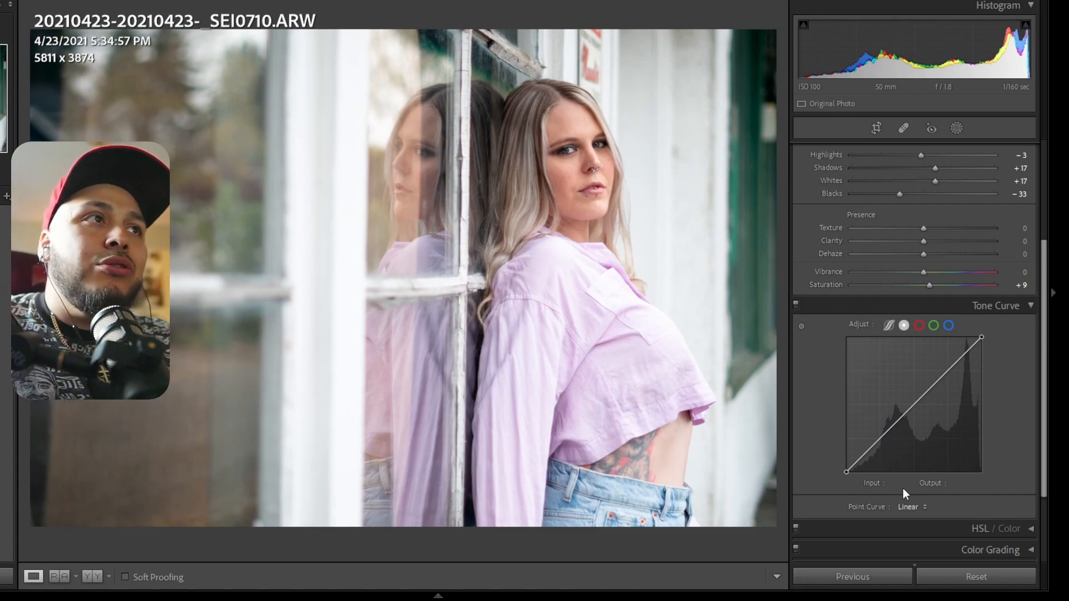
pyautogui.scroll(3, 821, 388)
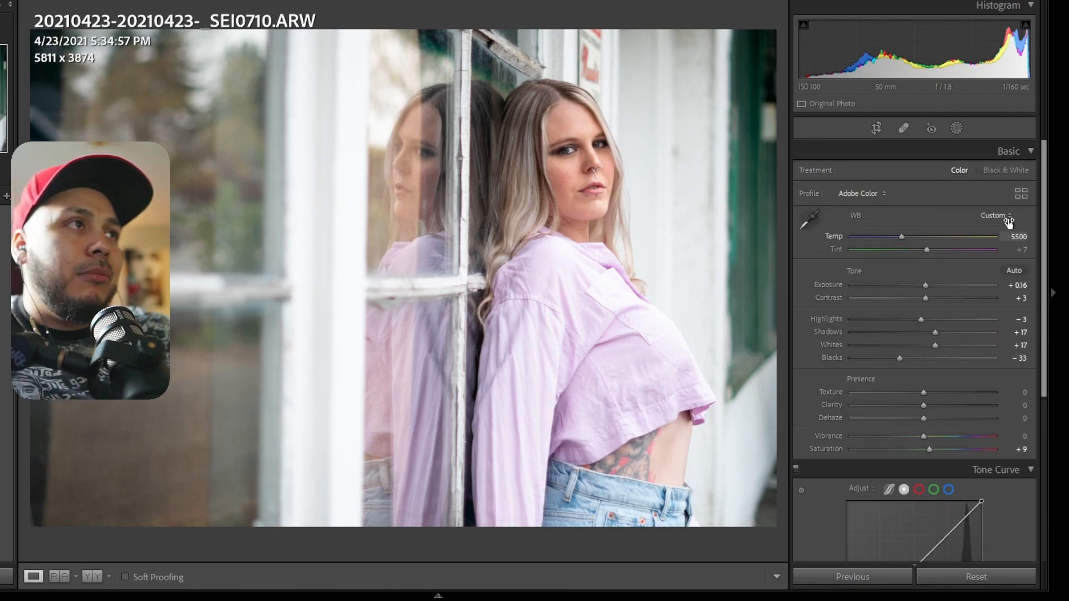
# Collapse the Basic settings and shape a slight S-curve with a raised highlight point and a shadow point at Input 60, Output 57
pyautogui.click(1029, 153)
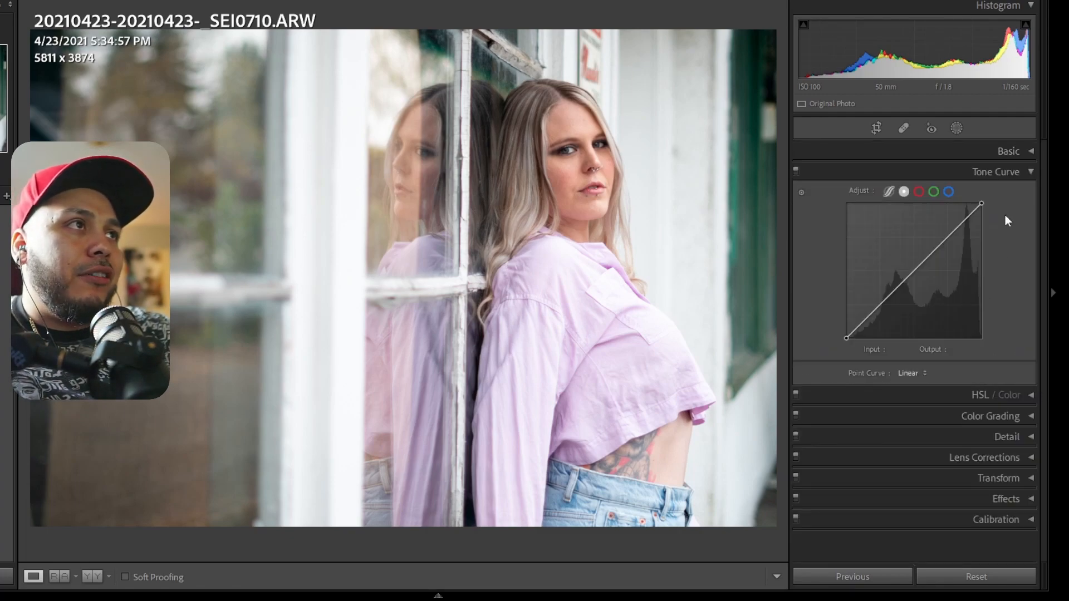
pyautogui.click(950, 235)
pyautogui.moveTo(950, 235); pyautogui.dragTo(949, 233)
pyautogui.moveTo(878, 304); pyautogui.dragTo(879, 309)
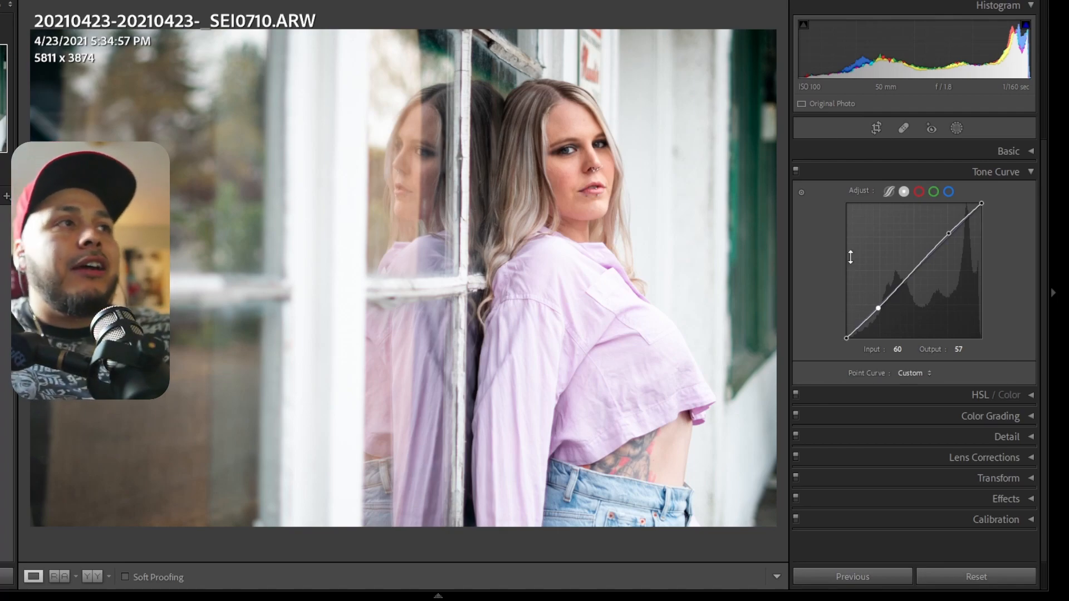
# Try the targeted curve adjustment, then strengthen the S-curve by lifting its highlight point and setting the shadow point to Input 60, Output 53
pyautogui.click(800, 193)
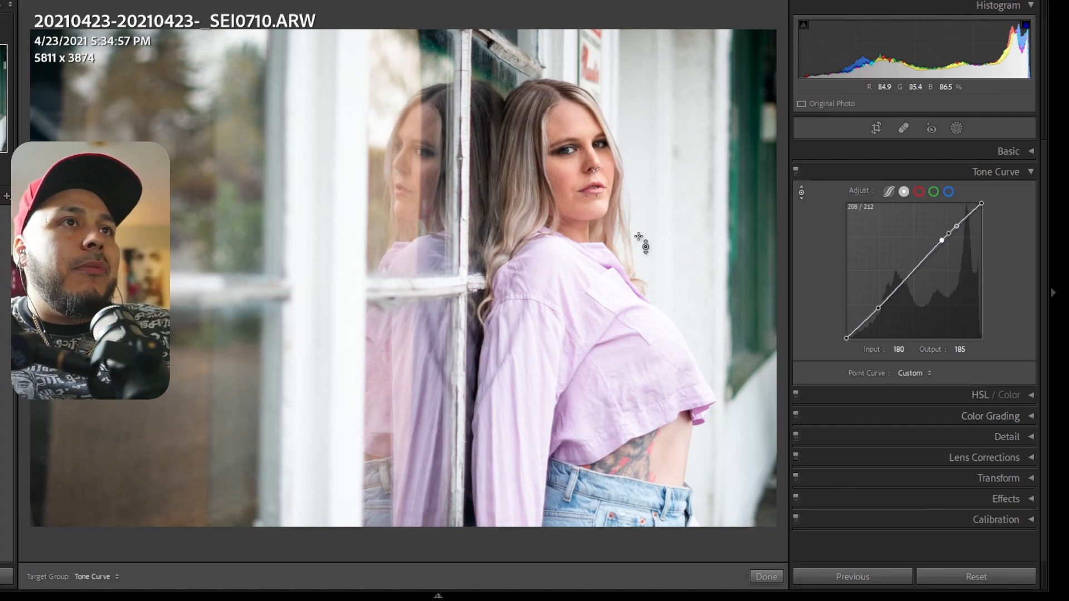
pyautogui.click(958, 279)
pyautogui.moveTo(940, 242); pyautogui.dragTo(946, 236)
pyautogui.moveTo(877, 306); pyautogui.dragTo(878, 310)
pyautogui.moveTo(949, 233); pyautogui.dragTo(944, 236)
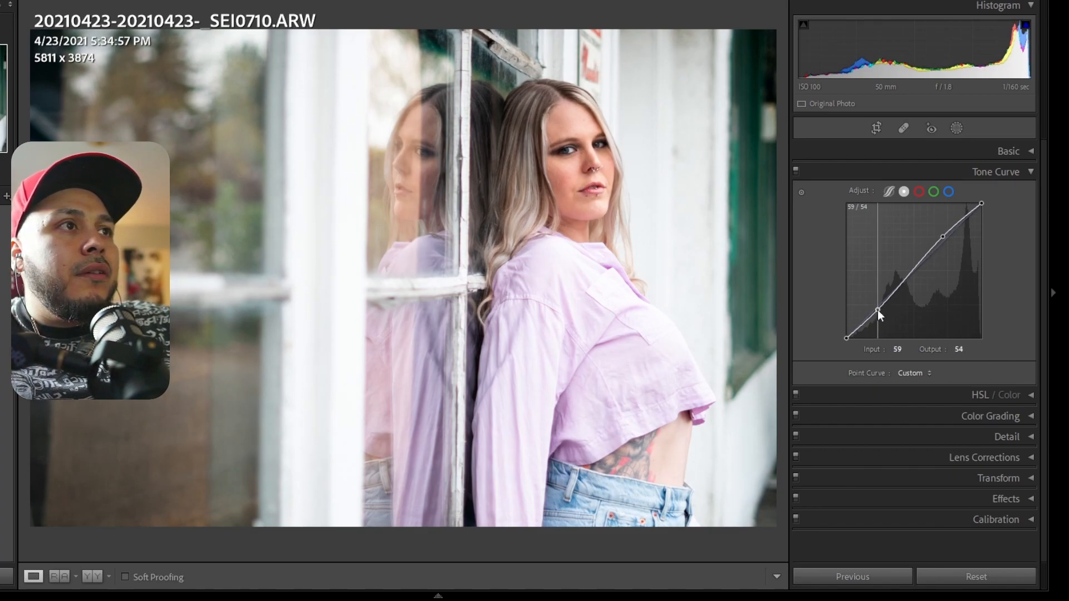
pyautogui.moveTo(878, 310); pyautogui.dragTo(878, 310)
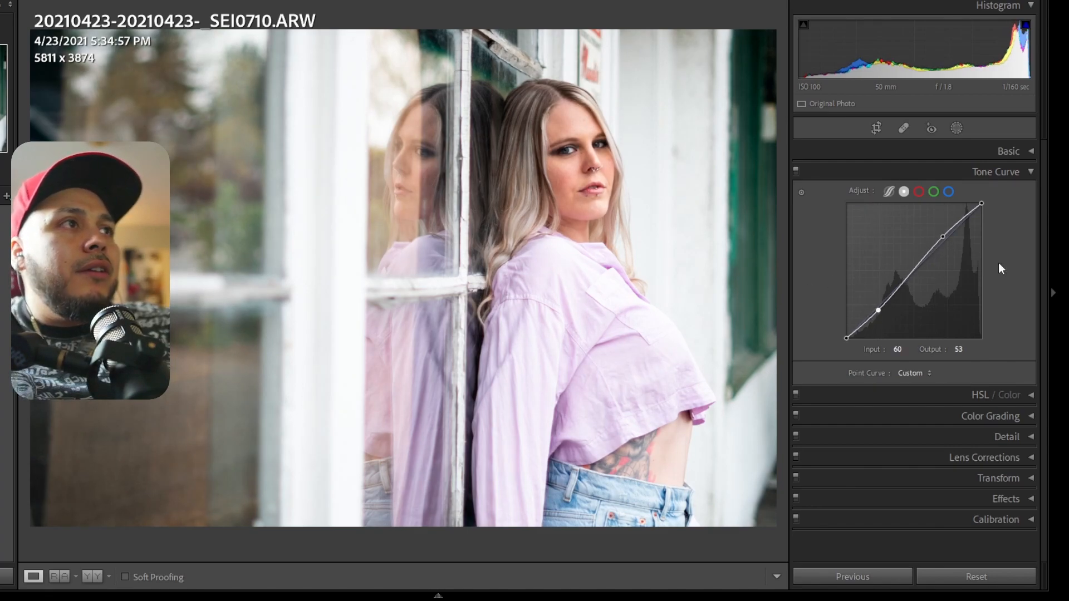
# Lower Contrast to -25 in the Basic adjustments and compare the photo before and after
pyautogui.click(857, 152)
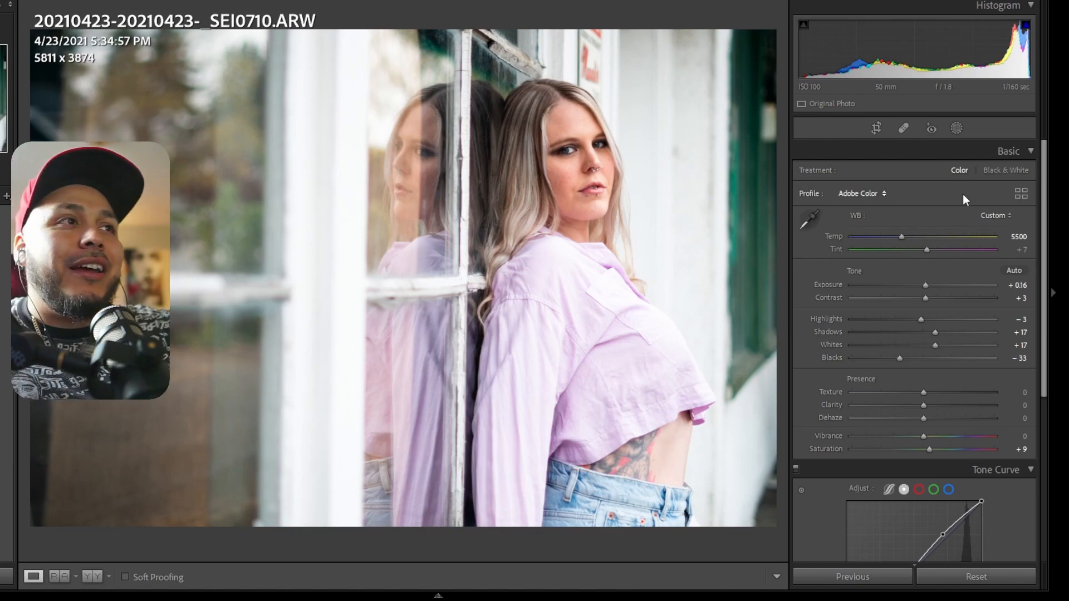
pyautogui.doubleClick(831, 300)
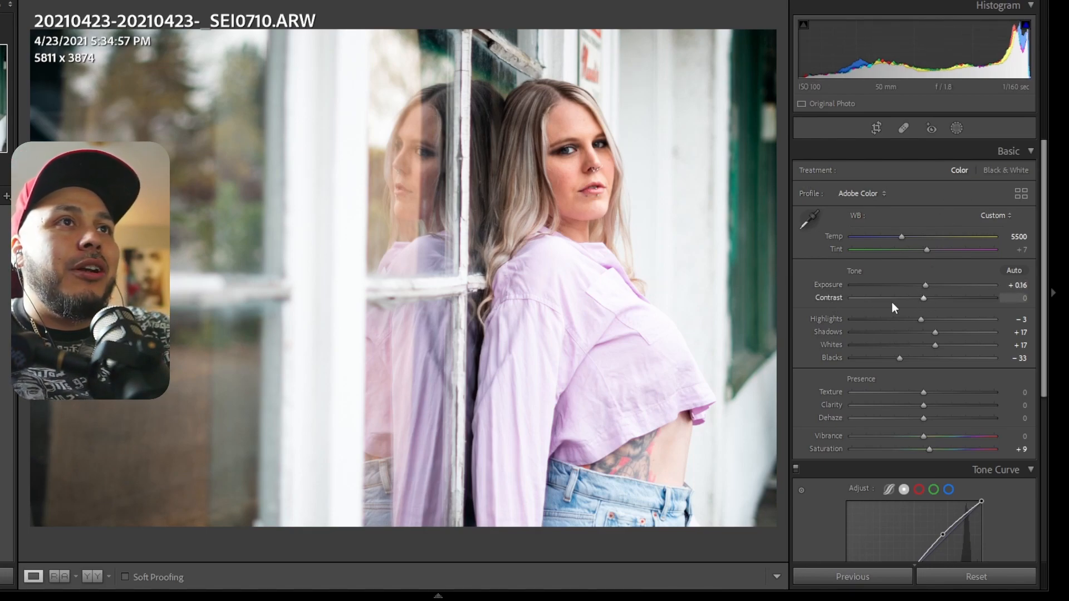
pyautogui.moveTo(920, 297); pyautogui.dragTo(904, 302)
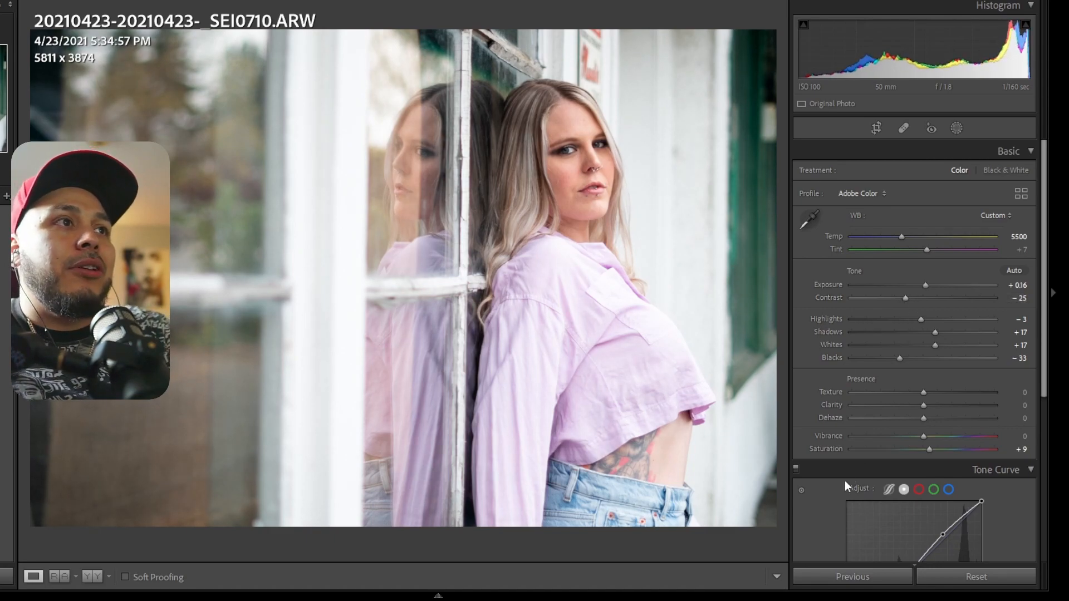
pyautogui.press('\\')
pyautogui.press('\\')
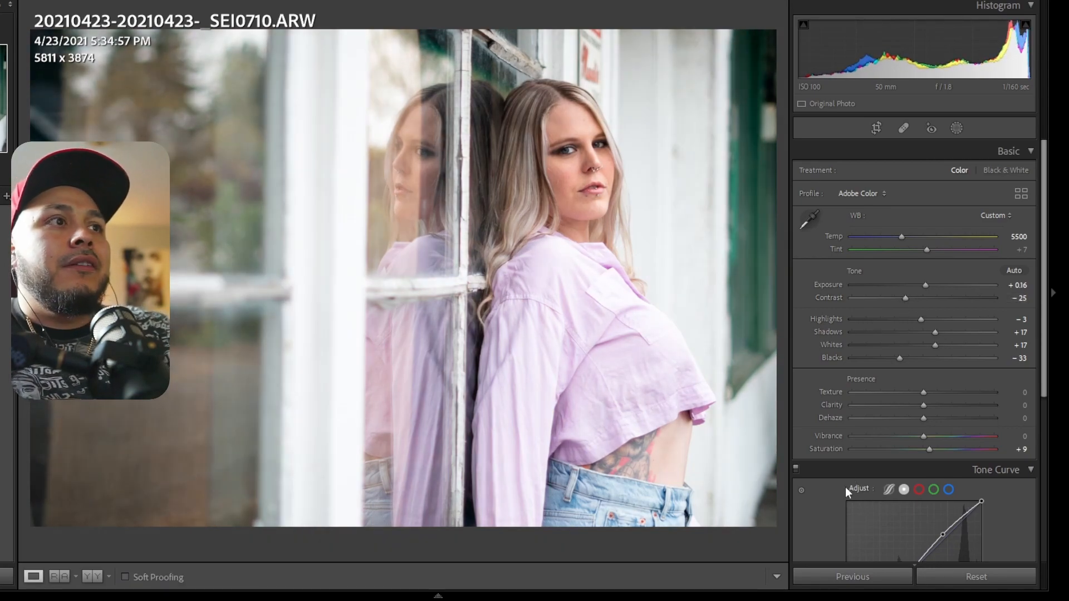
# Try a red channel S-curve with a shadow point at Input 50, Output 44, reset it, and view the green and blue channels
pyautogui.scroll(-5, 840, 502)
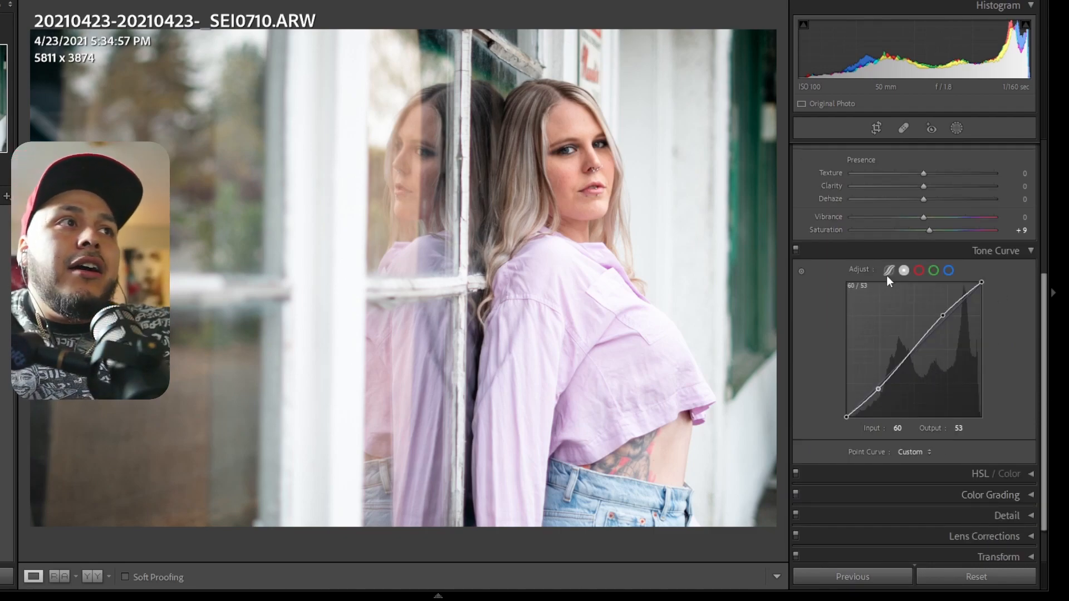
pyautogui.click(919, 270)
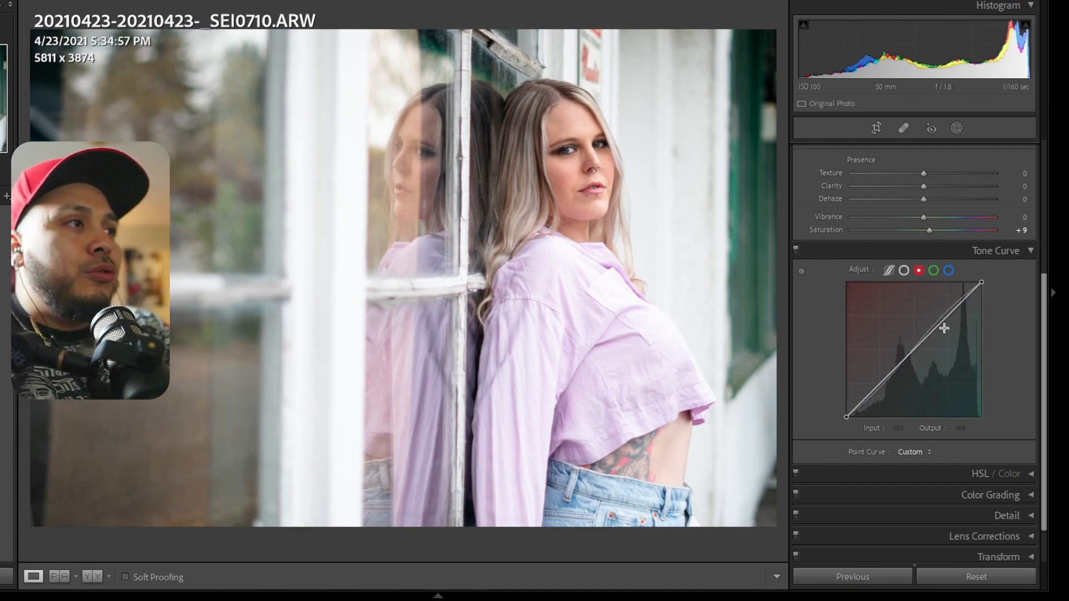
pyautogui.moveTo(943, 320); pyautogui.dragTo(943, 317)
pyautogui.moveTo(886, 377); pyautogui.dragTo(873, 394)
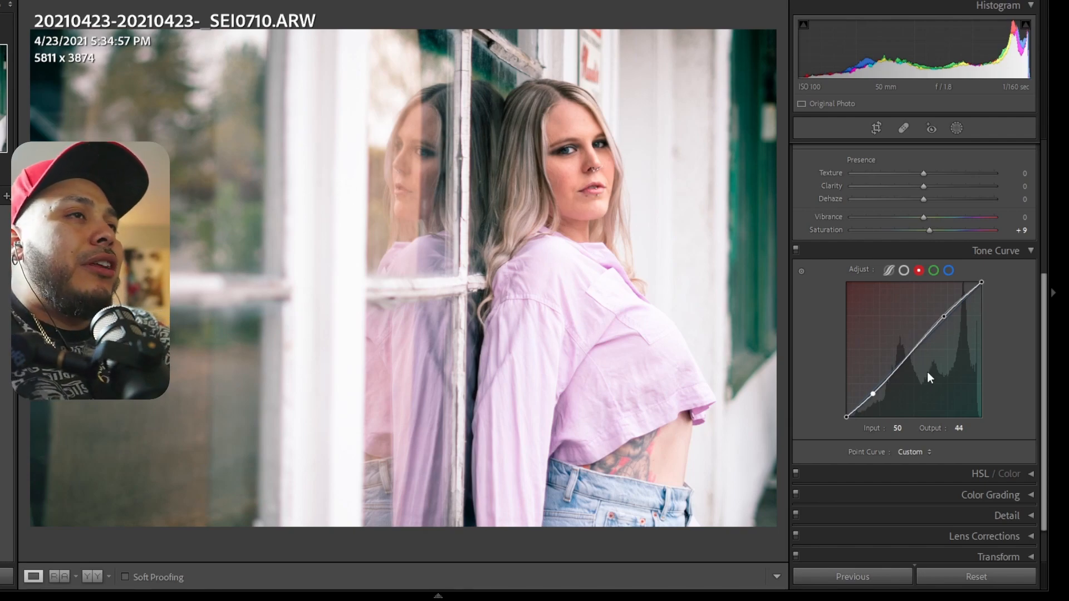
pyautogui.click(957, 378)
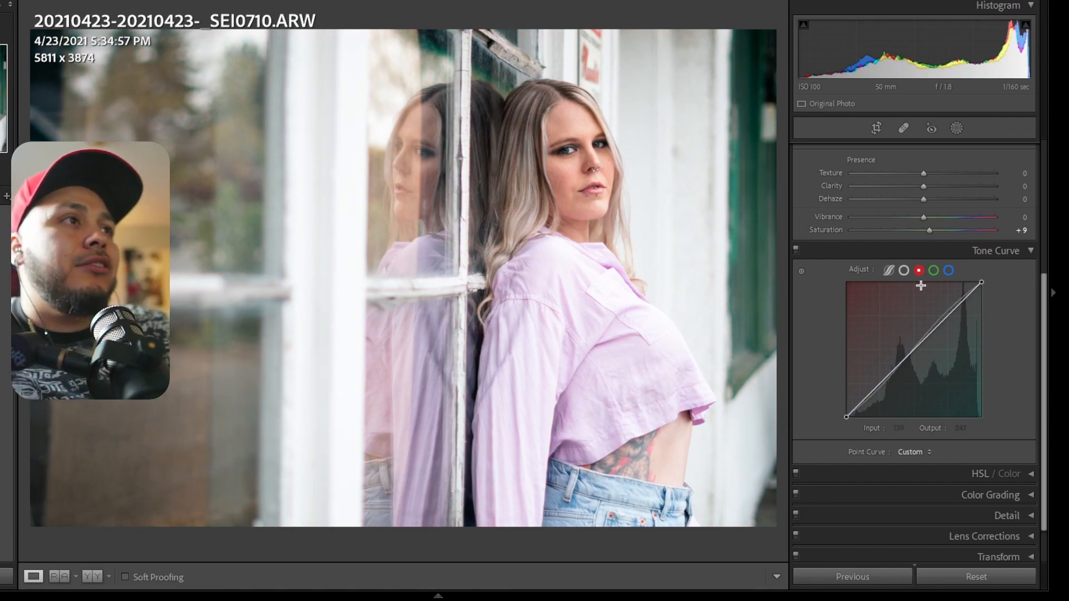
pyautogui.click(936, 271)
pyautogui.click(948, 270)
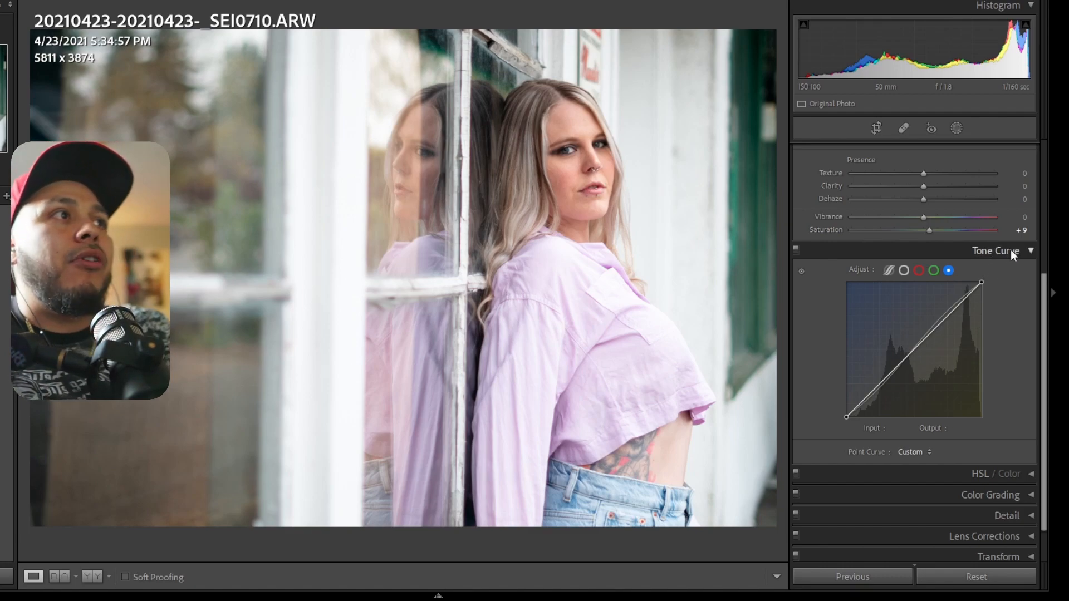
# Collapse the Tone Curve and Basic settings and show only the Hue sliders of the HSL adjustments
pyautogui.click(1029, 252)
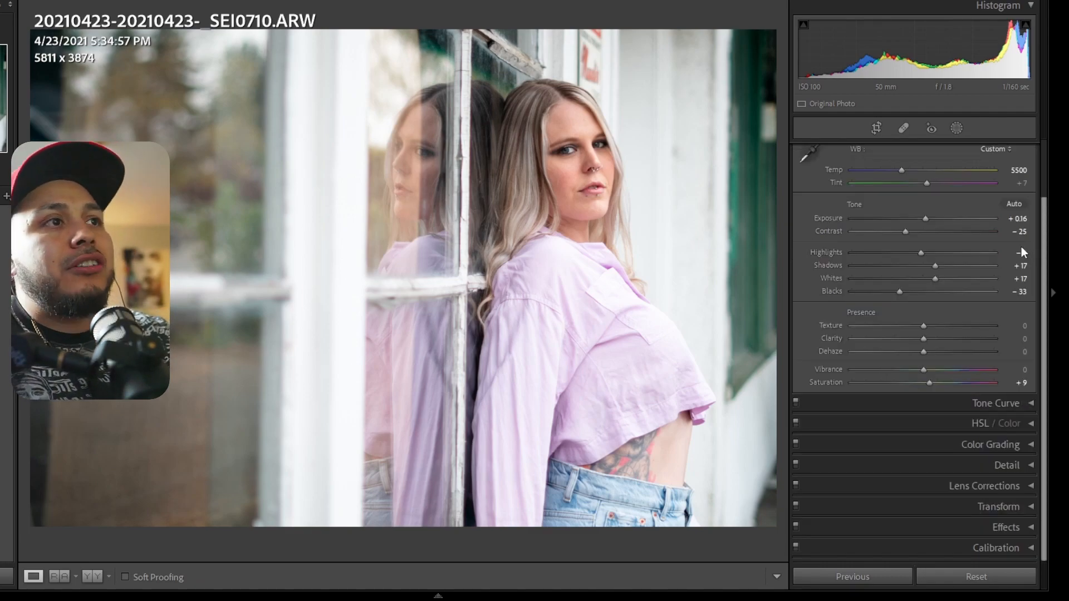
pyautogui.scroll(3, 967, 387)
pyautogui.scroll(1, 996, 332)
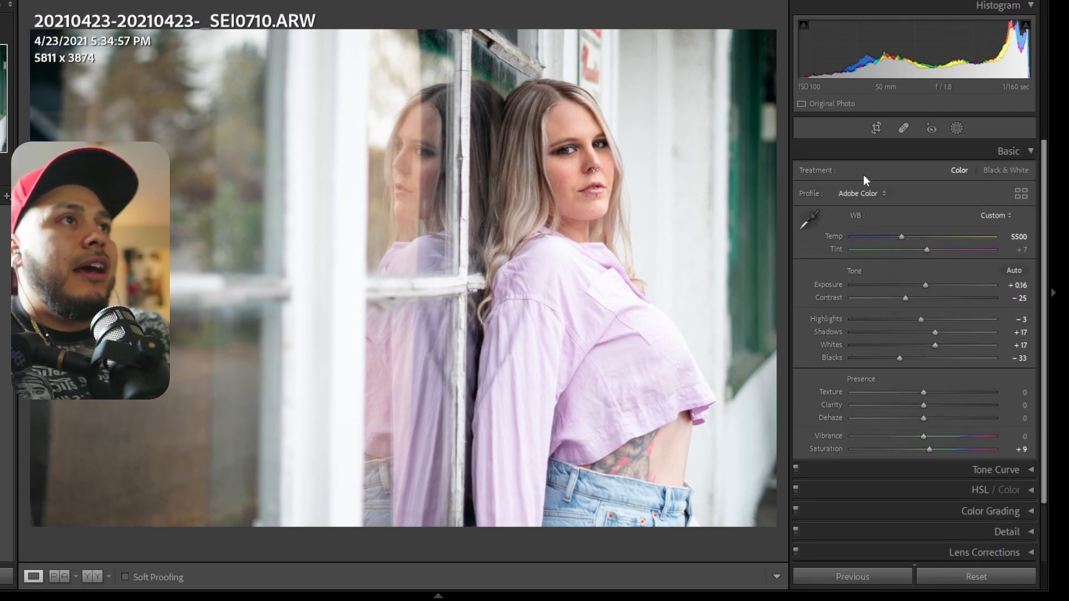
pyautogui.click(889, 150)
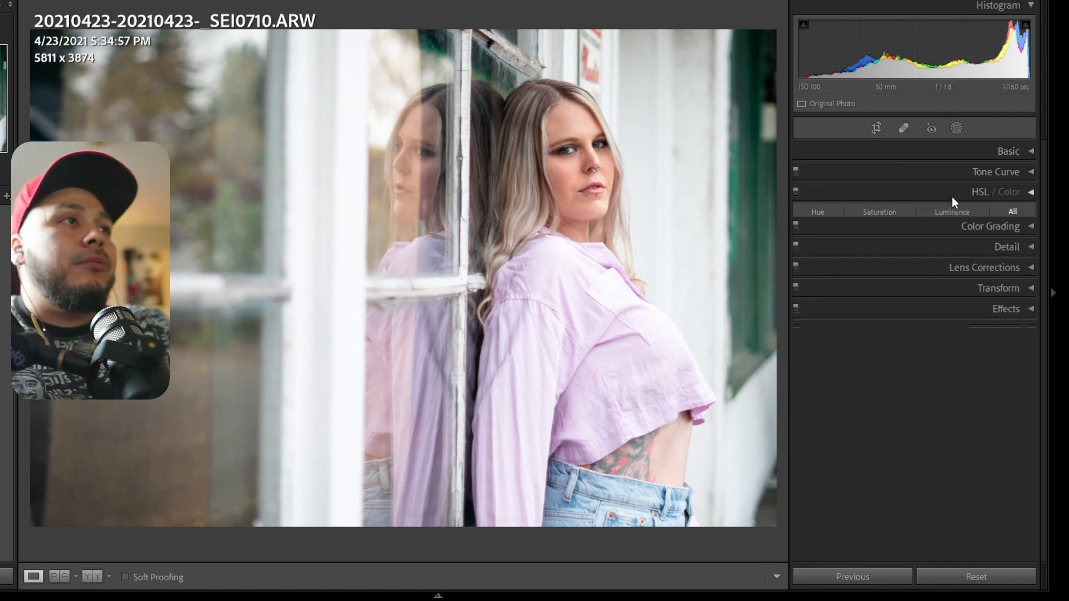
pyautogui.click(953, 198)
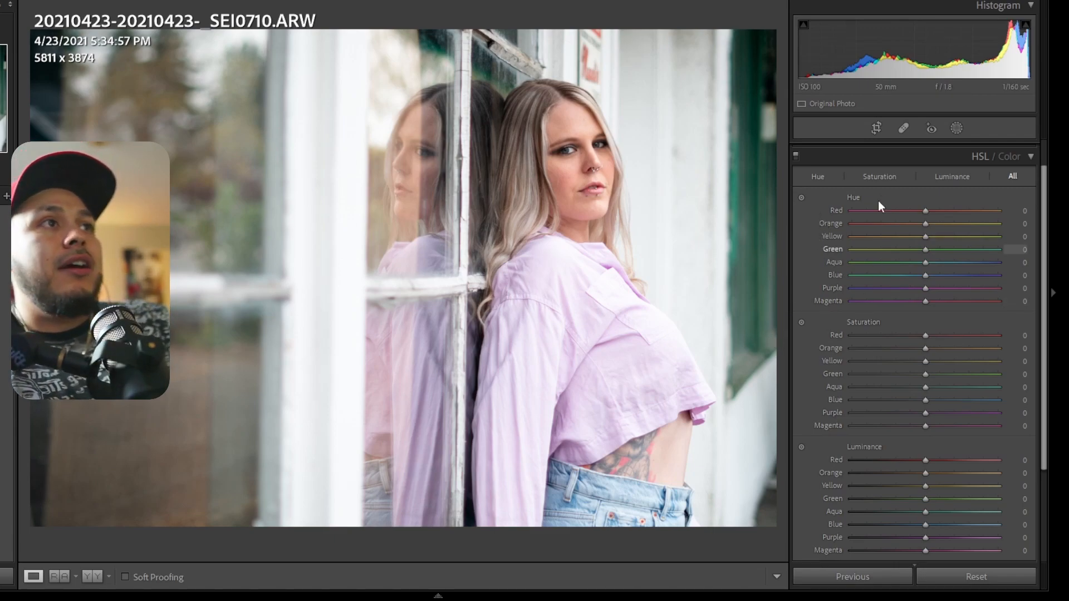
pyautogui.click(821, 177)
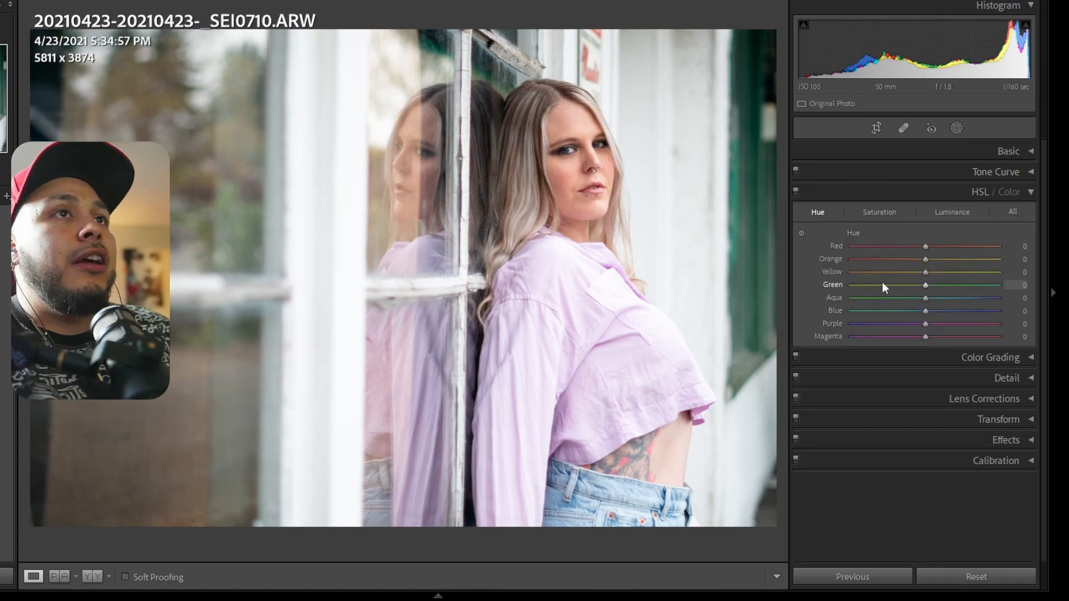
# Try shifting the Orange and Red hues and setting the Yellow hue to -100, resetting each one
pyautogui.moveTo(925, 259); pyautogui.dragTo(841, 262)
pyautogui.doubleClick(838, 259)
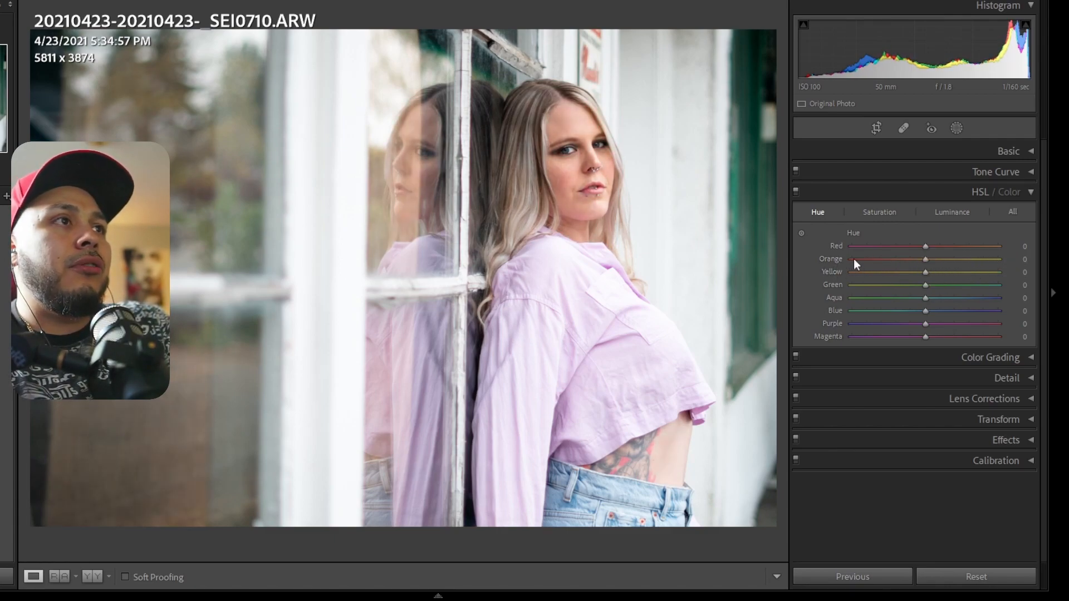
pyautogui.moveTo(925, 246); pyautogui.dragTo(976, 250)
pyautogui.doubleClick(831, 245)
pyautogui.moveTo(921, 277); pyautogui.dragTo(850, 275)
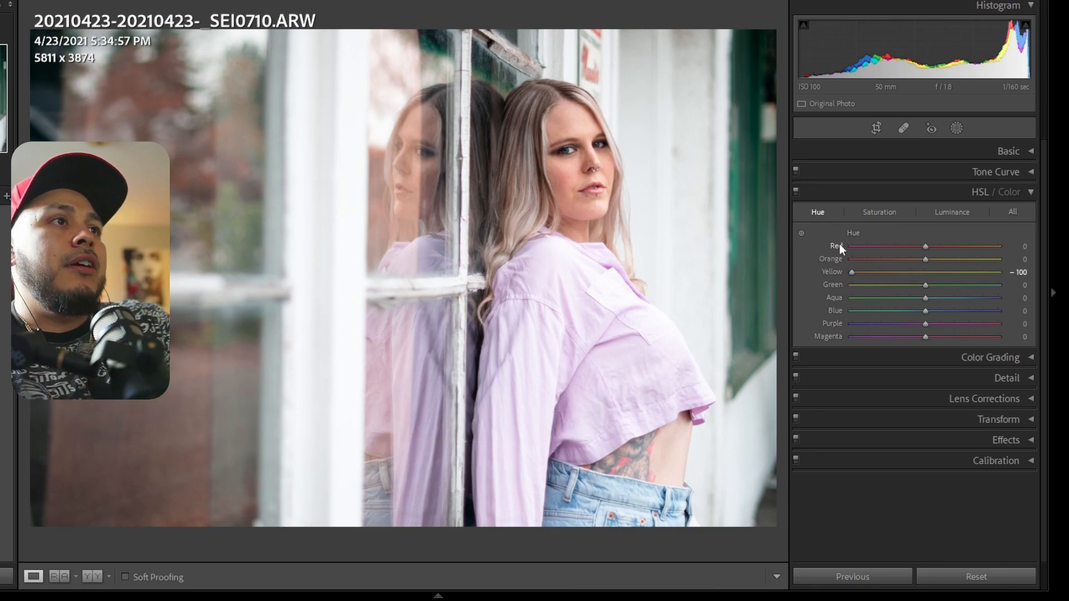
pyautogui.doubleClick(833, 271)
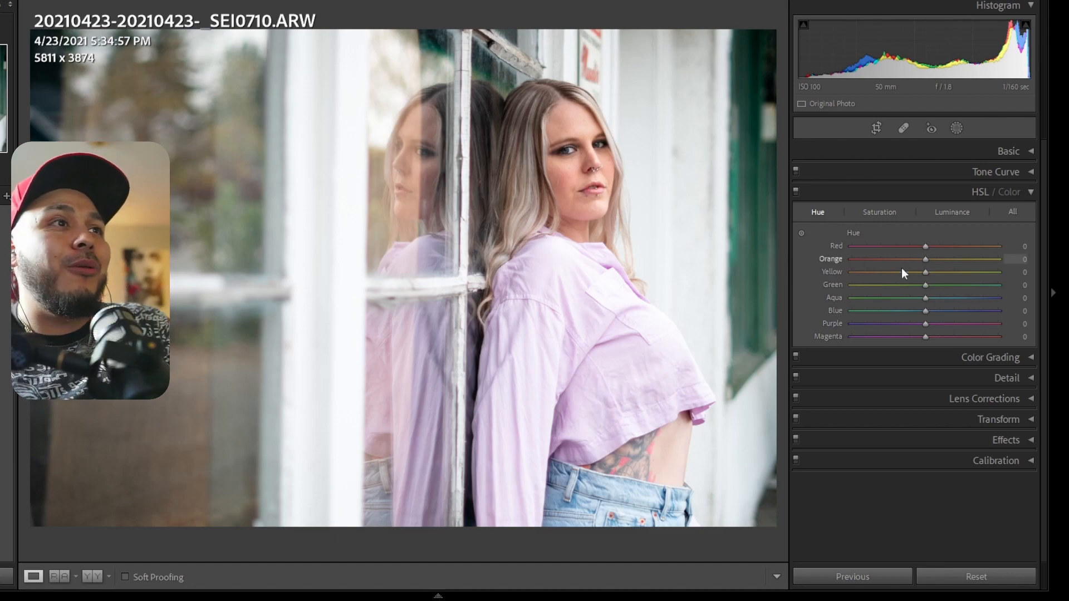
# Try the Green hue at -98 with the Yellow hue at -100, vary both, and reset them
pyautogui.moveTo(886, 285); pyautogui.dragTo(853, 285)
pyautogui.moveTo(891, 272); pyautogui.dragTo(830, 276)
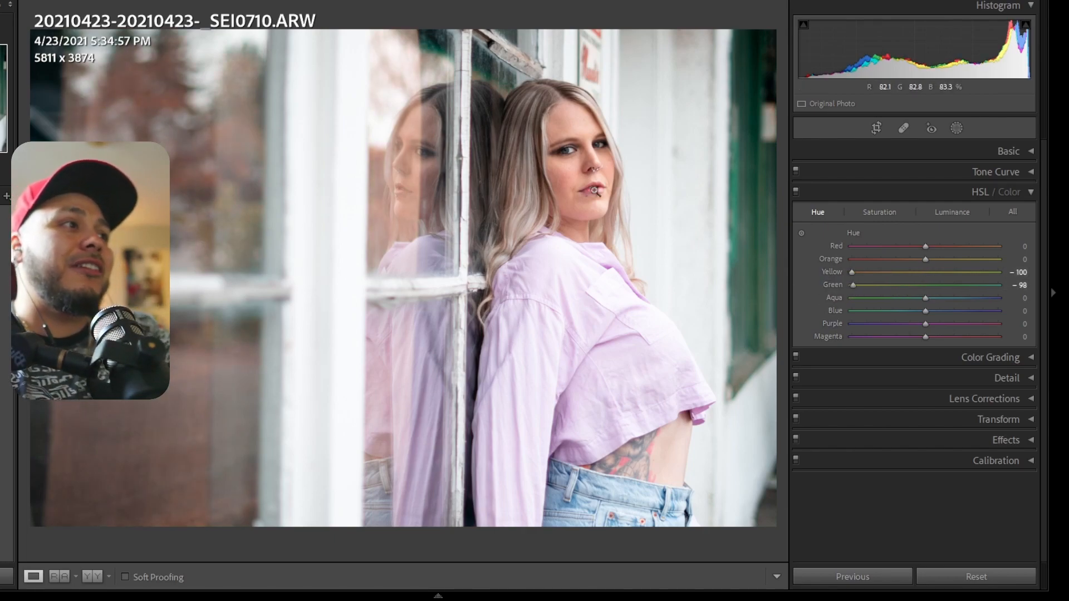
pyautogui.moveTo(857, 272); pyautogui.dragTo(903, 274)
pyautogui.moveTo(854, 285); pyautogui.dragTo(862, 285)
pyautogui.doubleClick(835, 271)
pyautogui.doubleClick(832, 284)
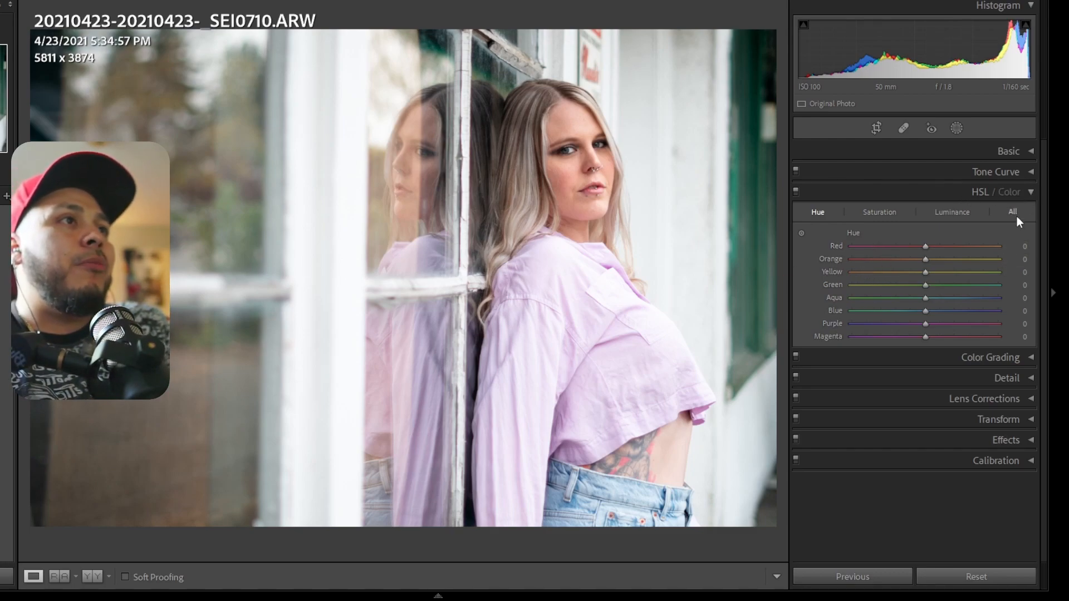
# Set the HSL Saturation of all eight colors, from Red to Magenta, to -100
pyautogui.click(885, 216)
pyautogui.moveTo(925, 246); pyautogui.dragTo(835, 248)
pyautogui.moveTo(925, 259); pyautogui.dragTo(833, 273)
pyautogui.moveTo(925, 285); pyautogui.dragTo(841, 299)
pyautogui.moveTo(925, 311); pyautogui.dragTo(841, 325)
pyautogui.moveTo(925, 336); pyautogui.dragTo(827, 338)
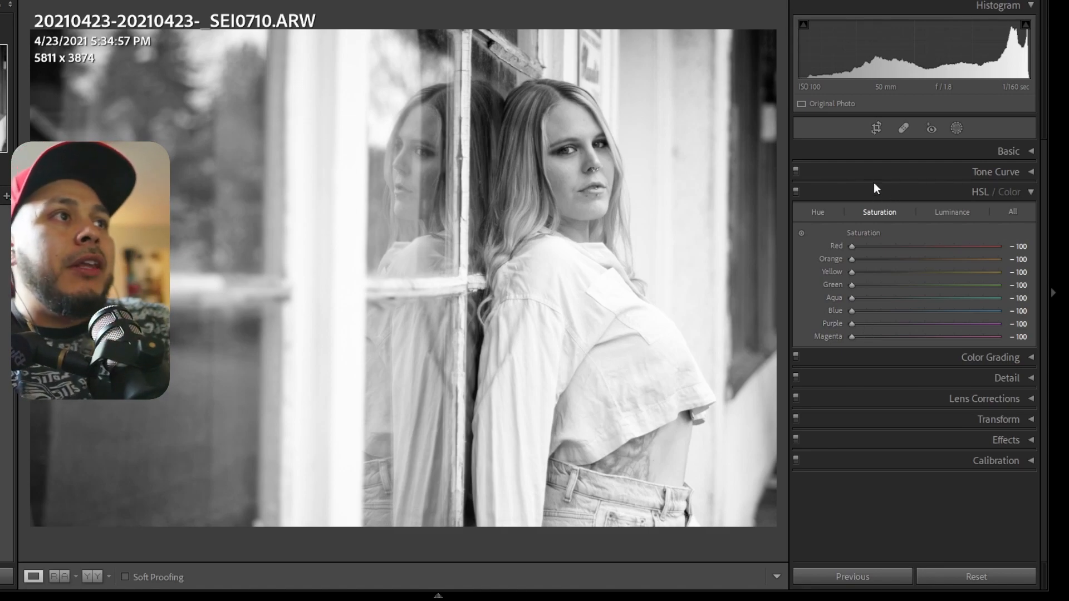
# Reset the Red and Orange saturation to 0 and raise the Yellow saturation to -15
pyautogui.doubleClick(836, 246)
pyautogui.doubleClick(832, 259)
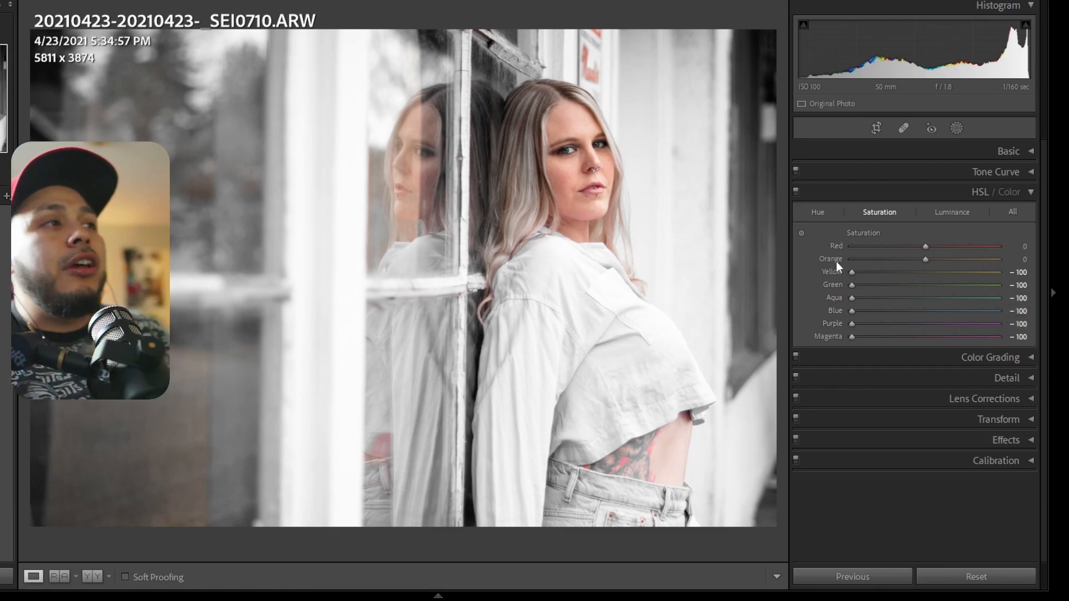
pyautogui.moveTo(852, 272); pyautogui.dragTo(913, 273)
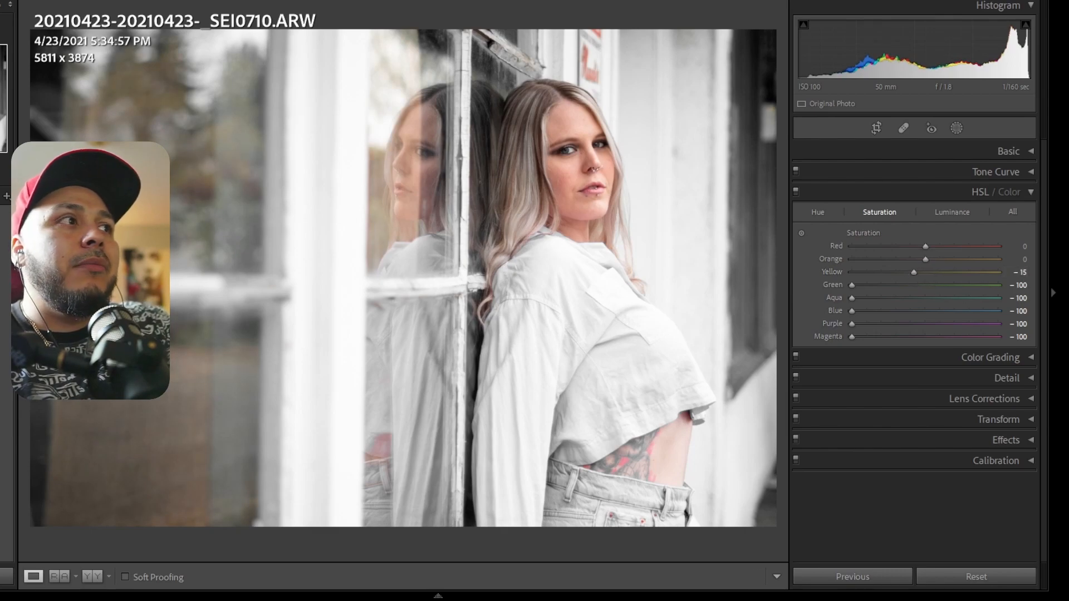
# Set the HSL saturation of Yellow to -22, Green to -40 and Aqua to +23, and reset Blue to 0
pyautogui.moveTo(911, 277); pyautogui.dragTo(944, 296)
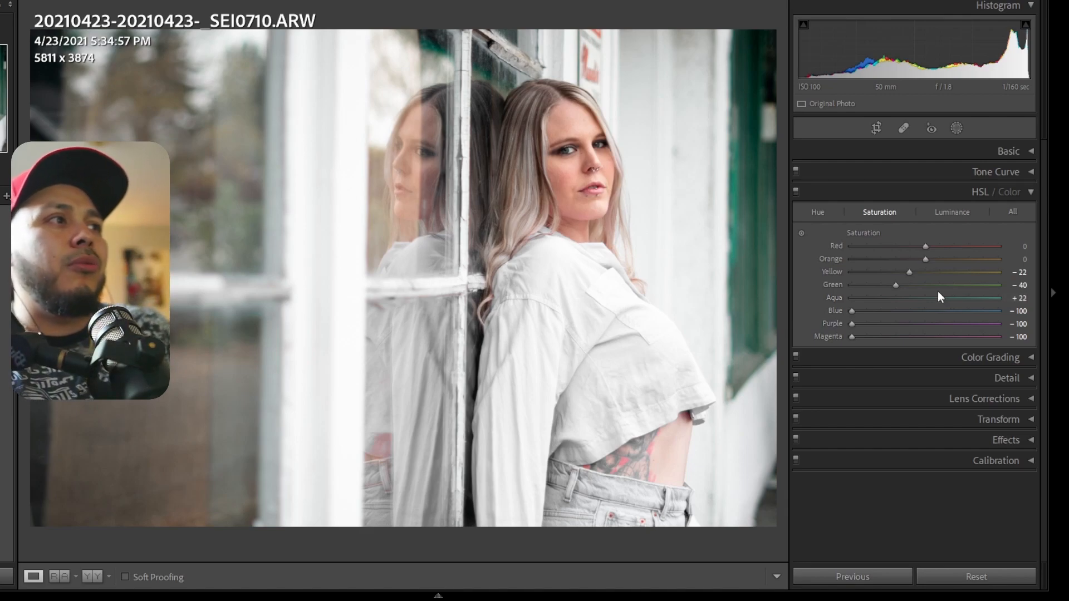
pyautogui.moveTo(935, 297)
pyautogui.mouseDown()
pyautogui.moveTo(920, 300)
pyautogui.moveTo(941, 299)
pyautogui.mouseUp()
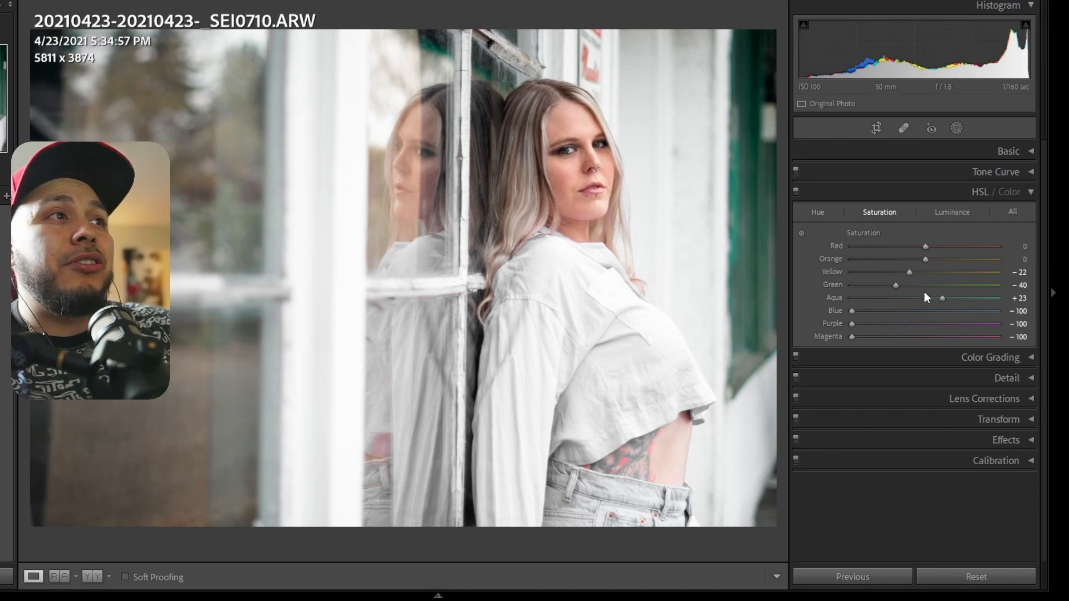
pyautogui.moveTo(856, 312); pyautogui.dragTo(937, 313)
pyautogui.doubleClick(837, 313)
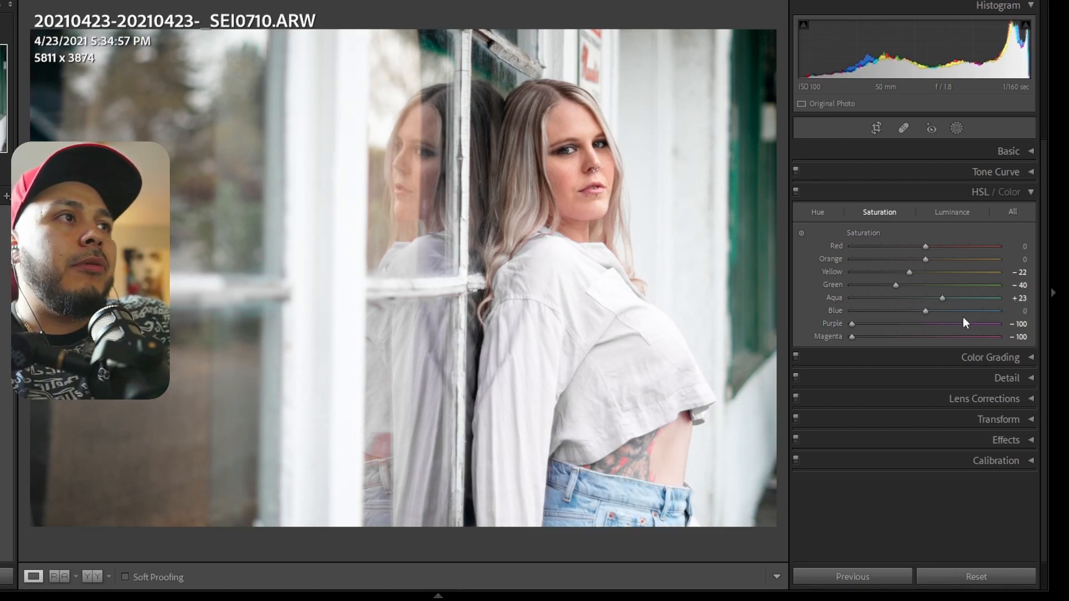
# Set the HSL Purple saturation to +11 and reset the Magenta saturation to 0
pyautogui.doubleClick(837, 324)
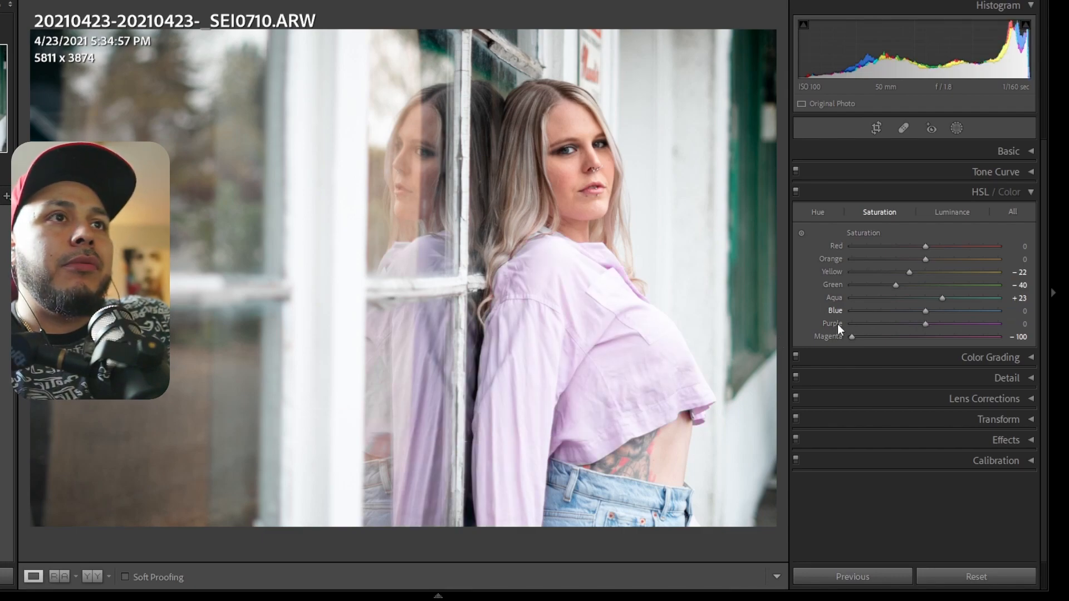
pyautogui.moveTo(924, 325)
pyautogui.mouseDown()
pyautogui.moveTo(897, 329)
pyautogui.moveTo(970, 325)
pyautogui.moveTo(933, 329)
pyautogui.mouseUp()
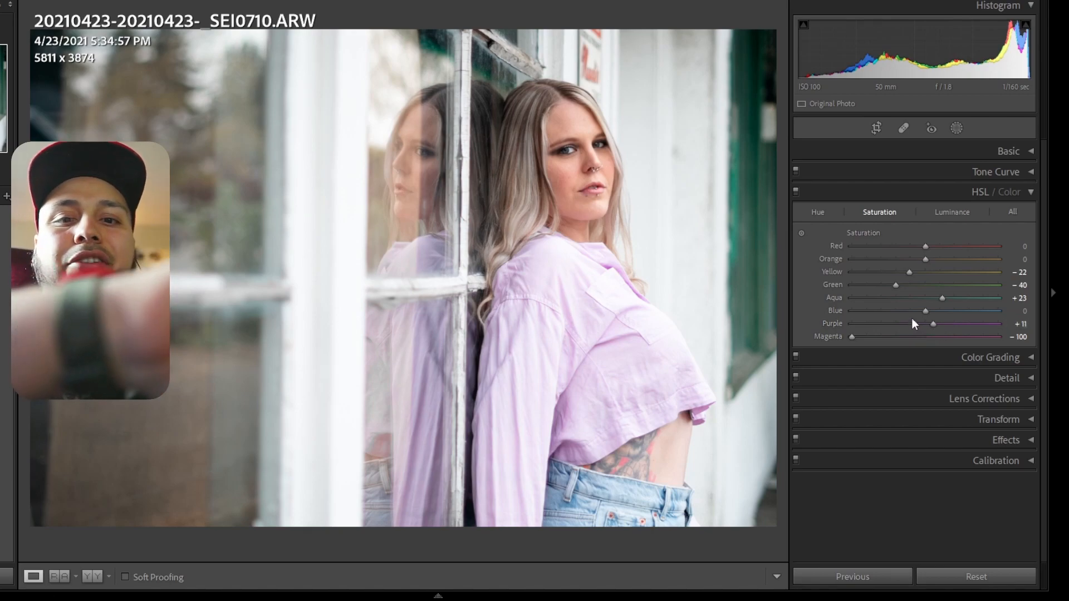
pyautogui.moveTo(851, 337)
pyautogui.mouseDown()
pyautogui.moveTo(886, 338)
pyautogui.moveTo(859, 342)
pyautogui.mouseUp()
pyautogui.doubleClick(837, 338)
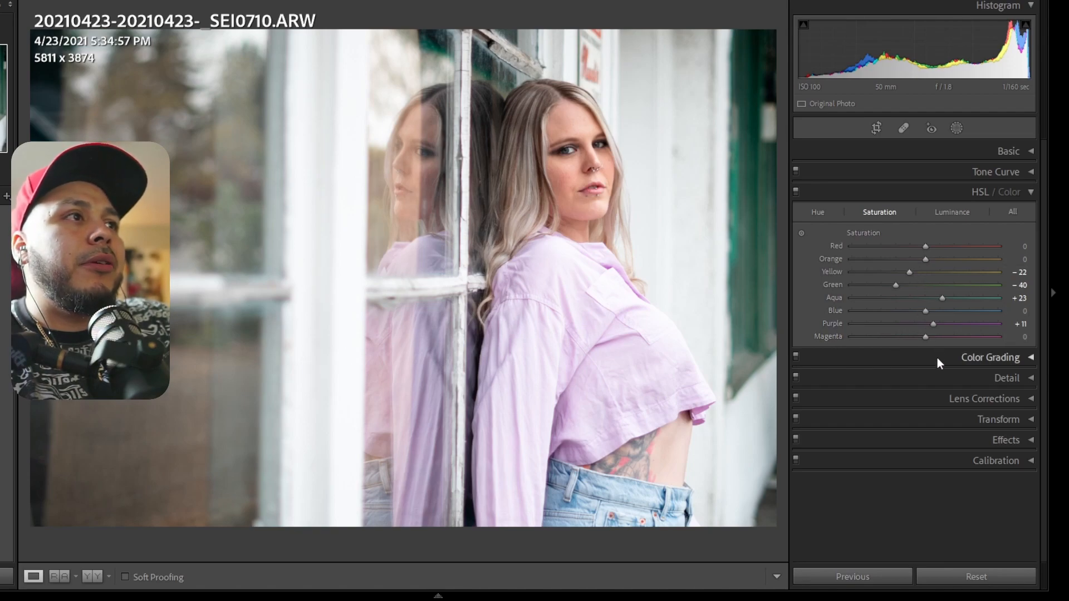
# Set the HSL hues of Yellow to -63, Green to -50 and Aqua to -44, keeping the Blue hue at 0
pyautogui.click(818, 213)
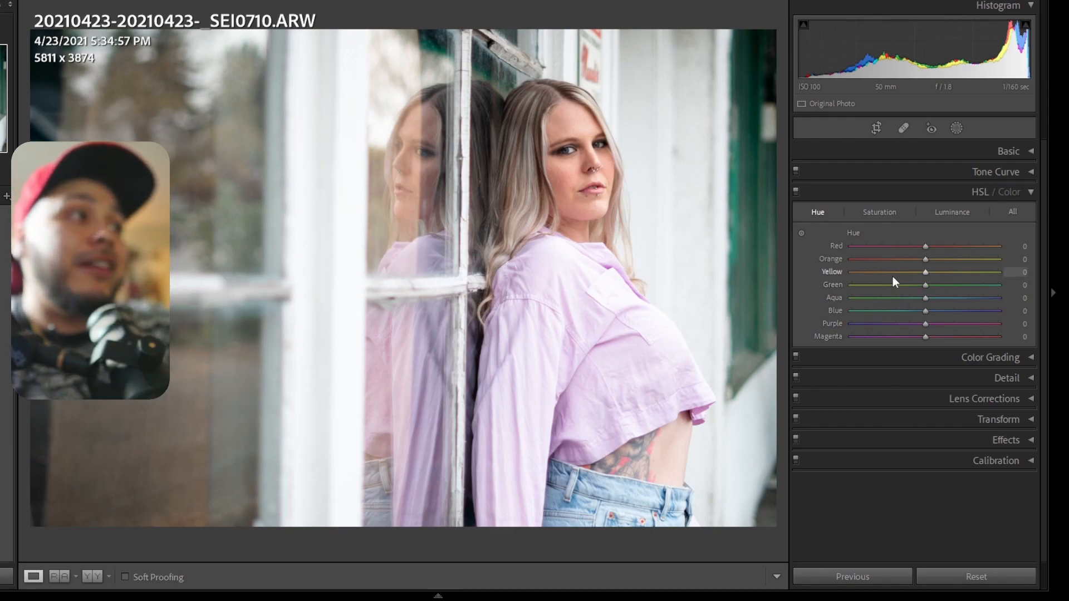
pyautogui.moveTo(893, 276); pyautogui.dragTo(901, 315)
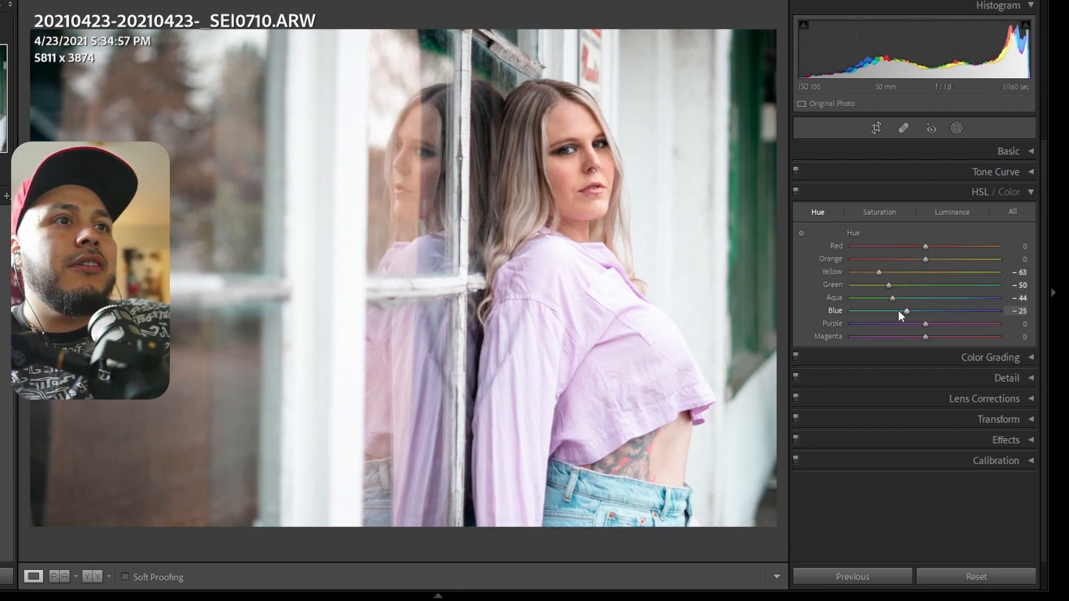
pyautogui.doubleClick(833, 312)
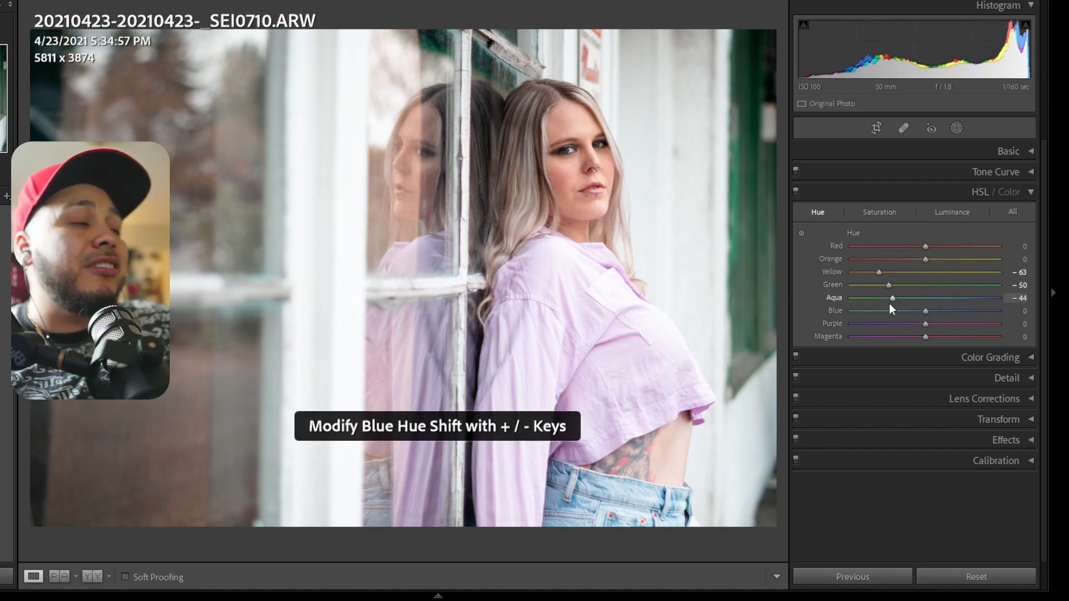
# Try brightening the skin with the HSL Orange luminance at +42, and reset it
pyautogui.click(953, 213)
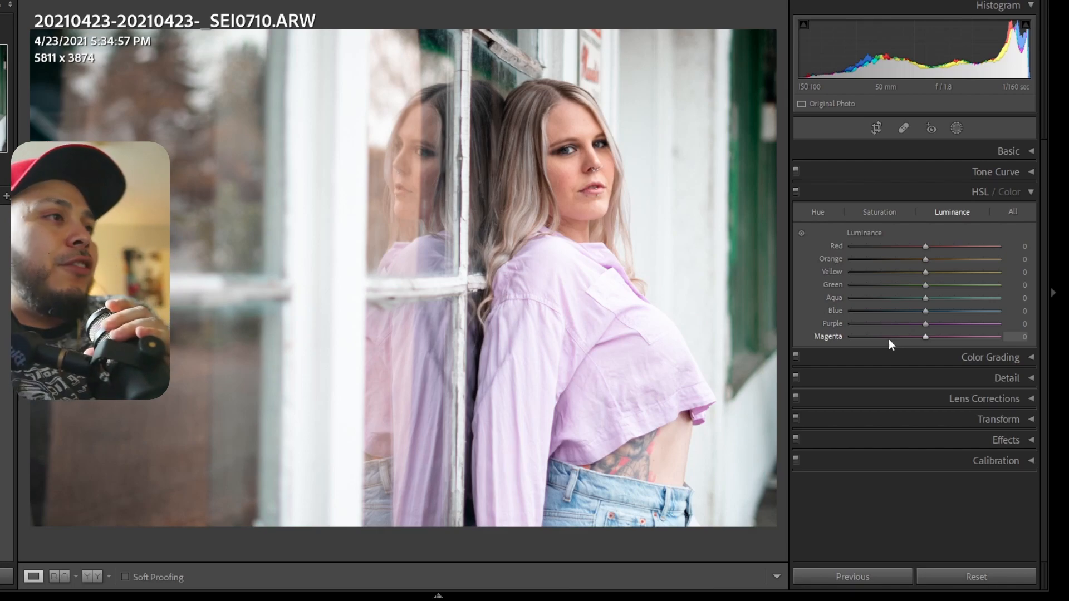
pyautogui.moveTo(925, 259); pyautogui.dragTo(956, 259)
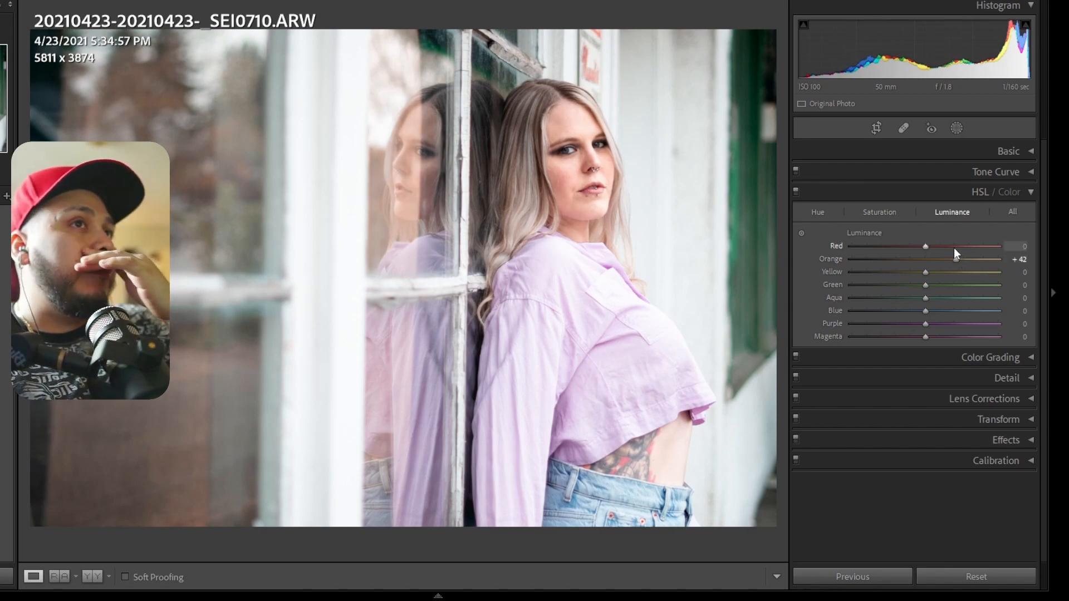
pyautogui.doubleClick(829, 259)
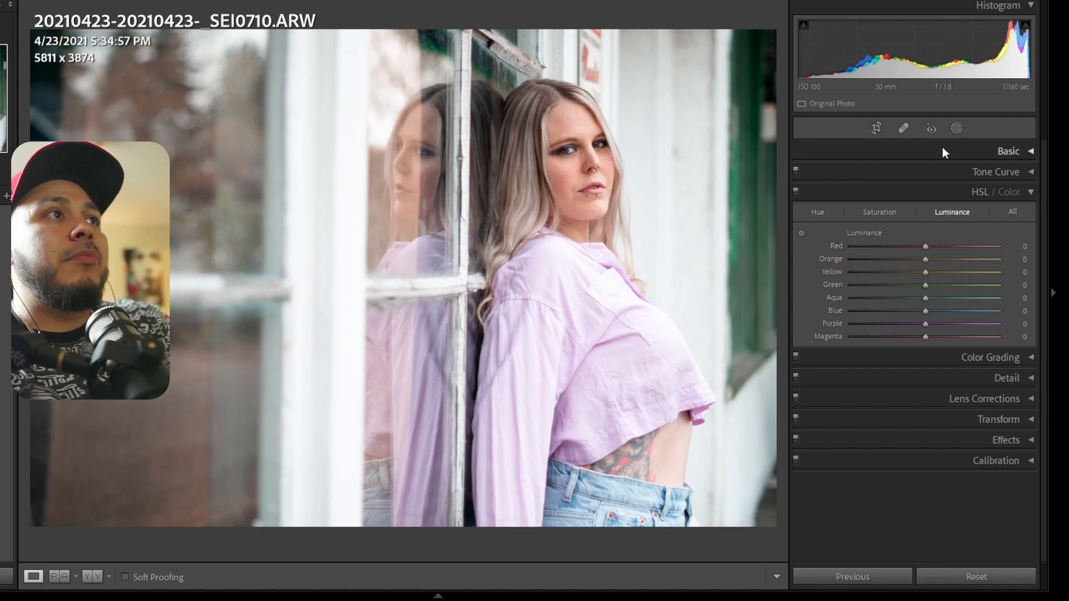
pyautogui.click(956, 129)
pyautogui.click(957, 130)
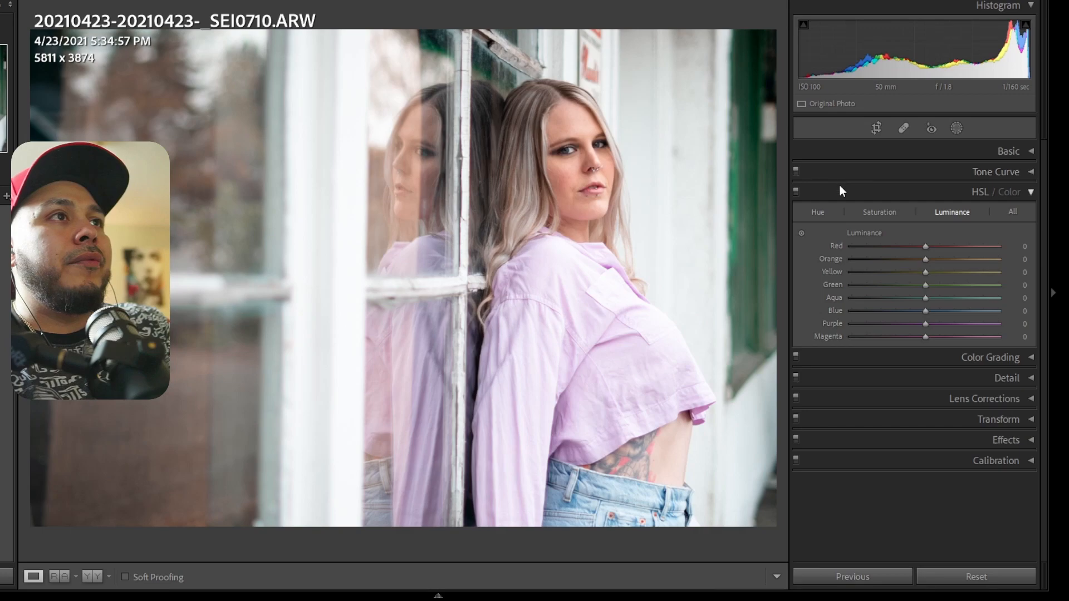
pyautogui.click(962, 128)
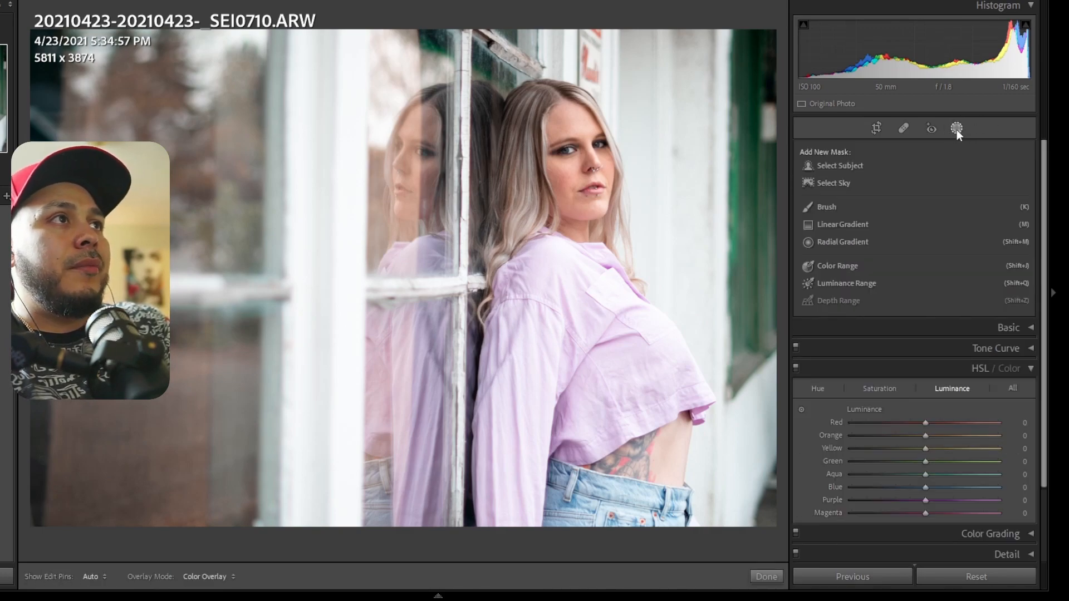
pyautogui.click(956, 130)
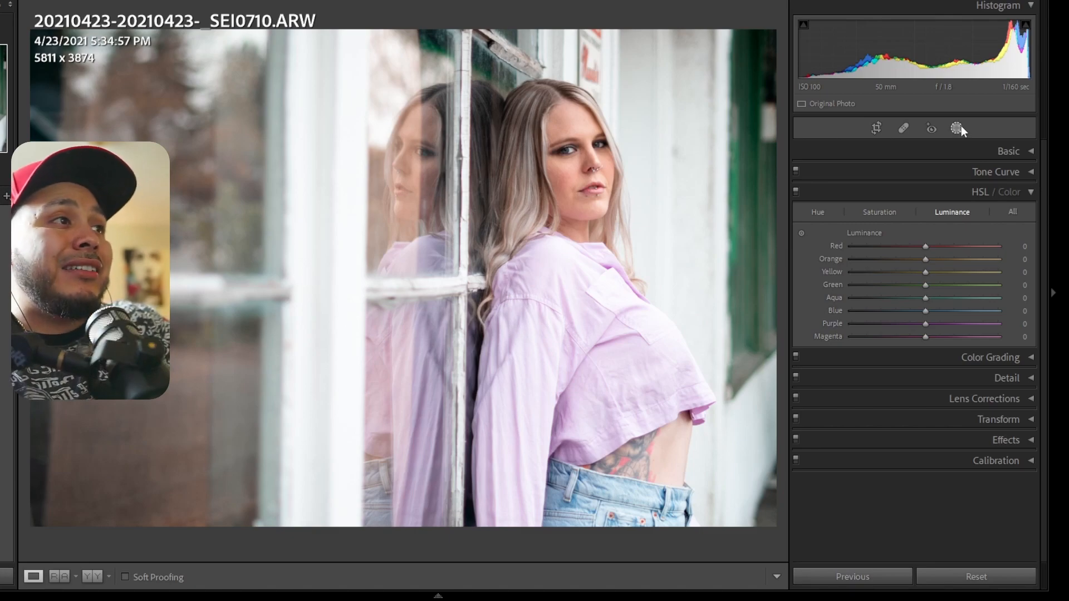
# Try a narrow radial gradient mask over the woman's face with its exposure raised to 0.35
pyautogui.click(961, 126)
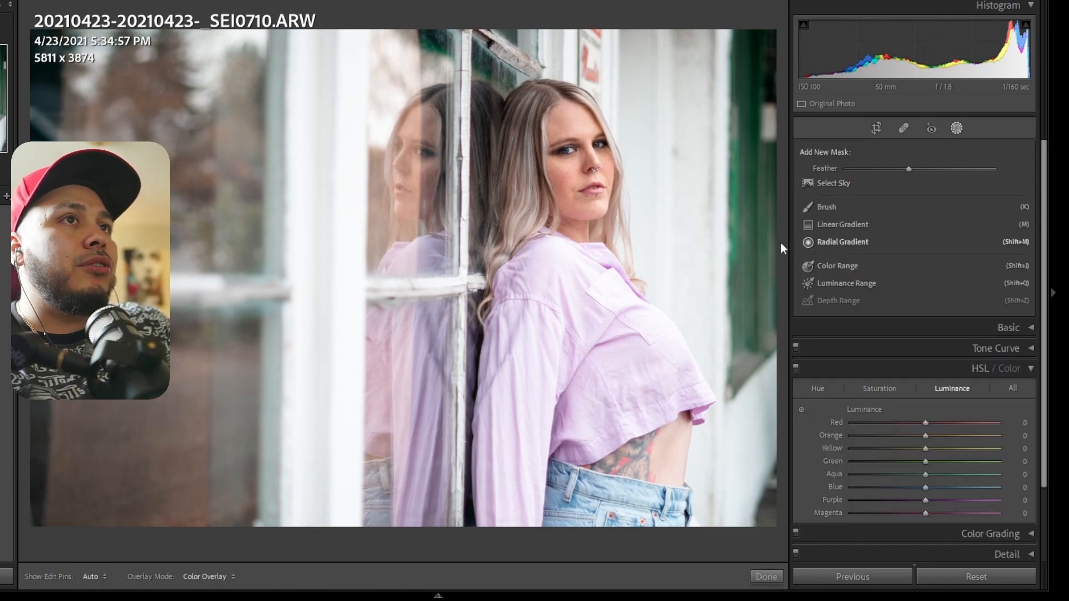
pyautogui.click(809, 244)
pyautogui.moveTo(556, 127); pyautogui.dragTo(640, 197)
pyautogui.moveTo(576, 162); pyautogui.dragTo(591, 194)
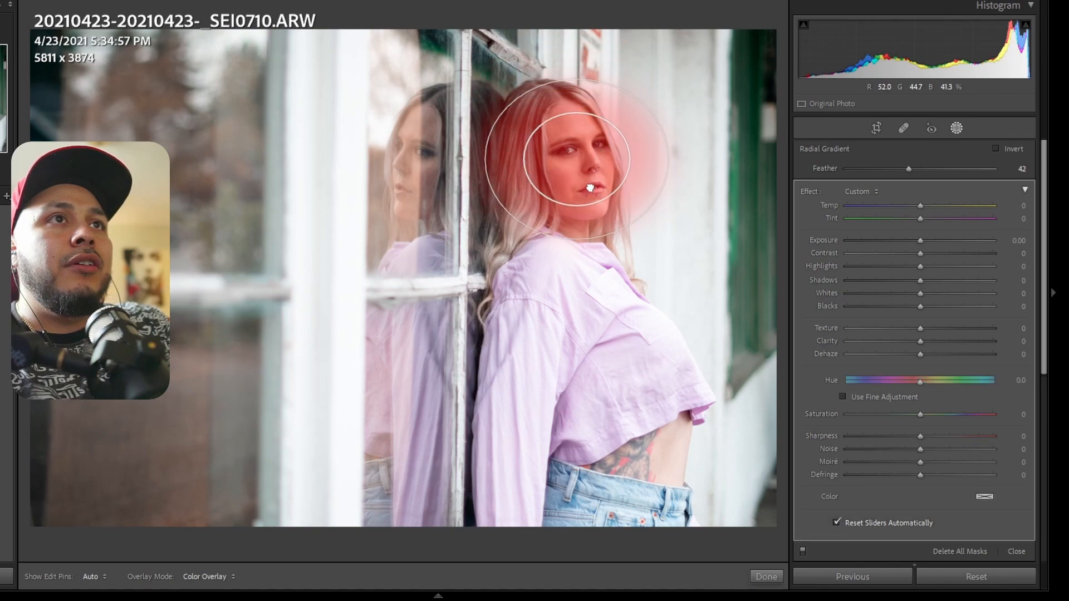
pyautogui.moveTo(672, 164); pyautogui.dragTo(638, 172)
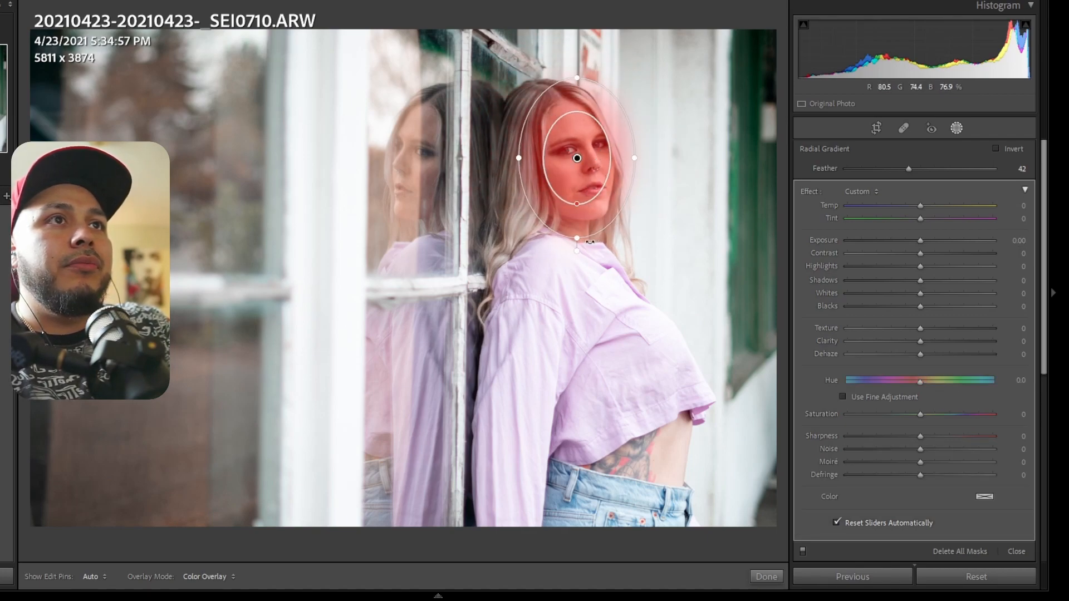
pyautogui.moveTo(924, 240); pyautogui.dragTo(926, 240)
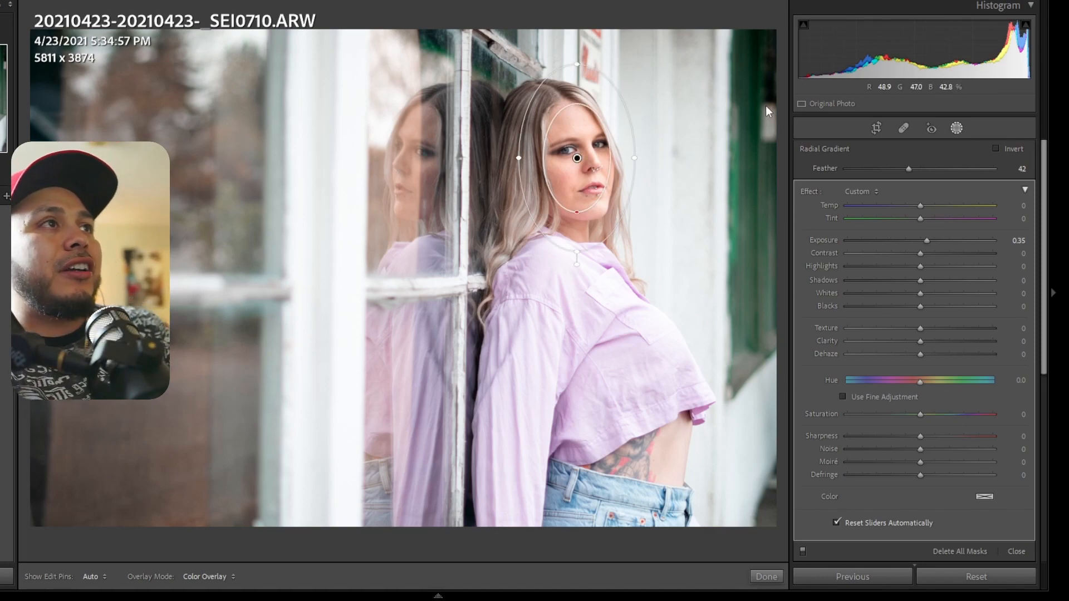
pyautogui.click(957, 129)
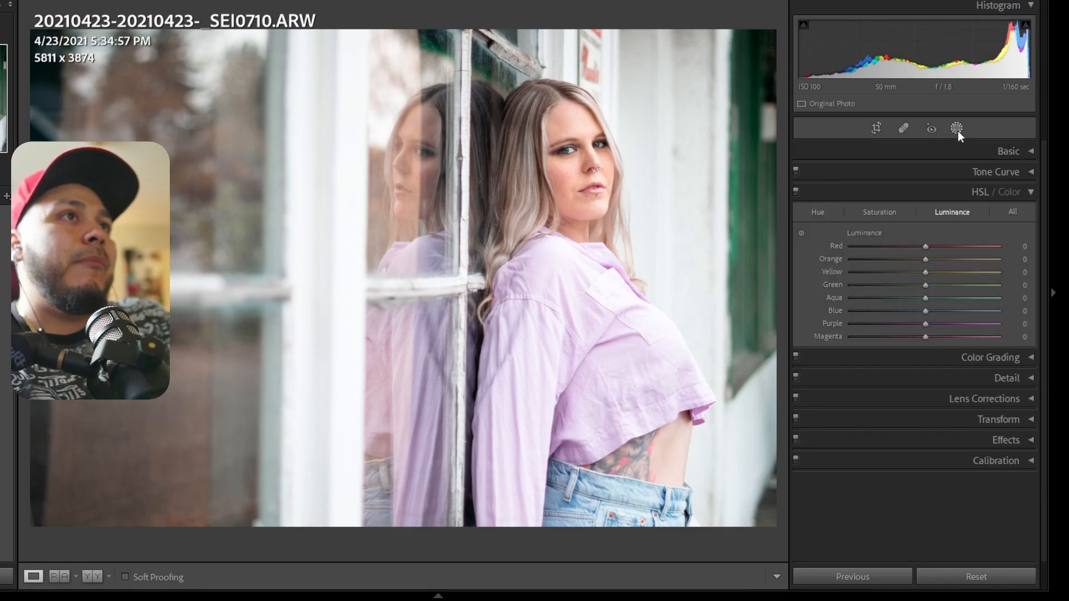
# Try raising the HSL Orange luminance to +36, and reset it
pyautogui.click(958, 131)
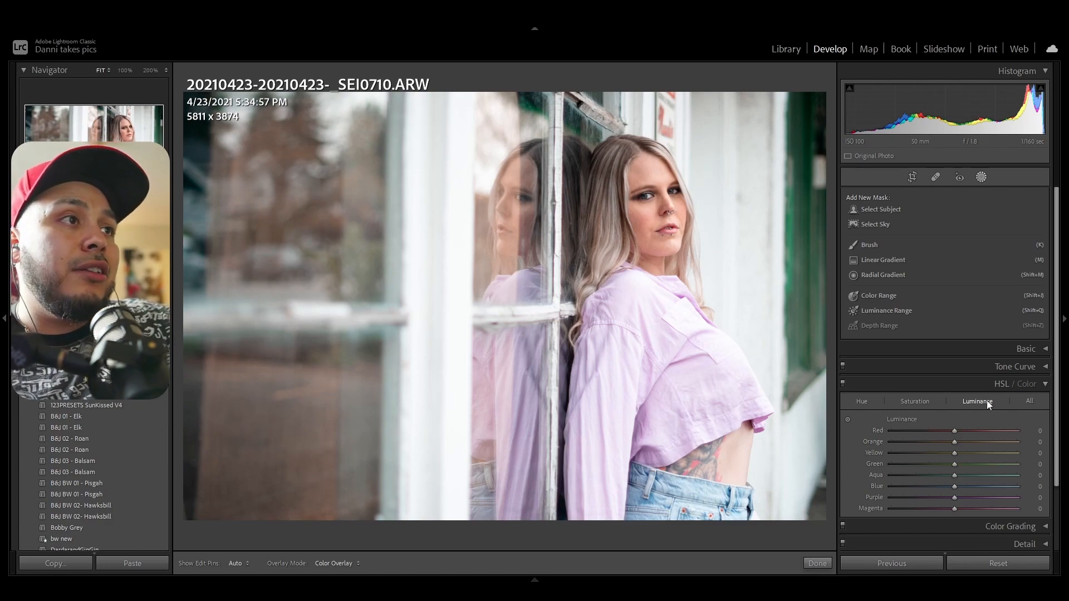
pyautogui.moveTo(956, 443)
pyautogui.mouseDown()
pyautogui.moveTo(1007, 442)
pyautogui.moveTo(974, 442)
pyautogui.mouseUp()
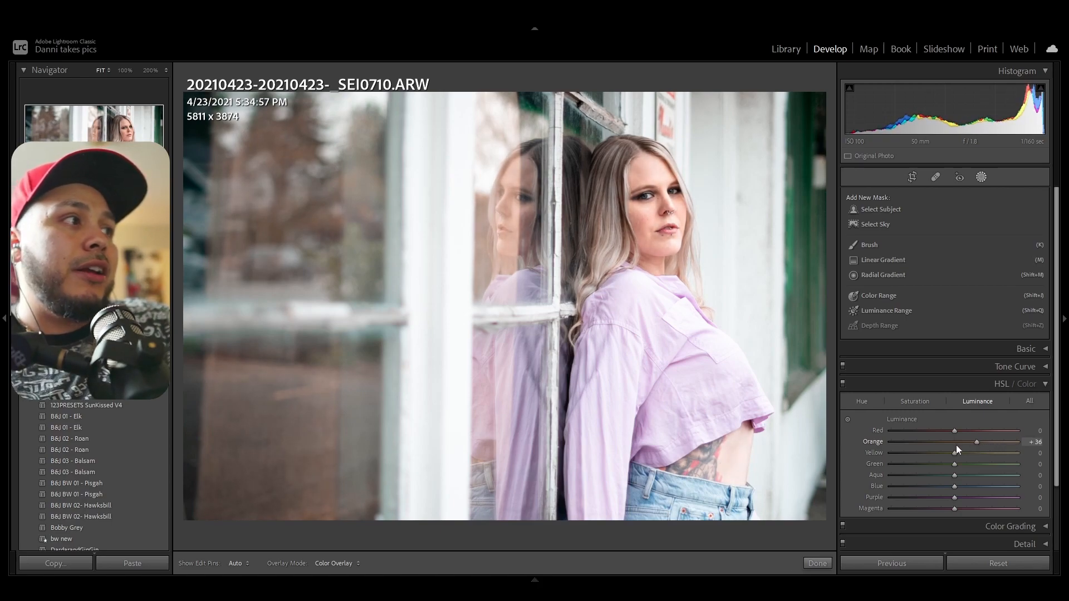
pyautogui.doubleClick(966, 446)
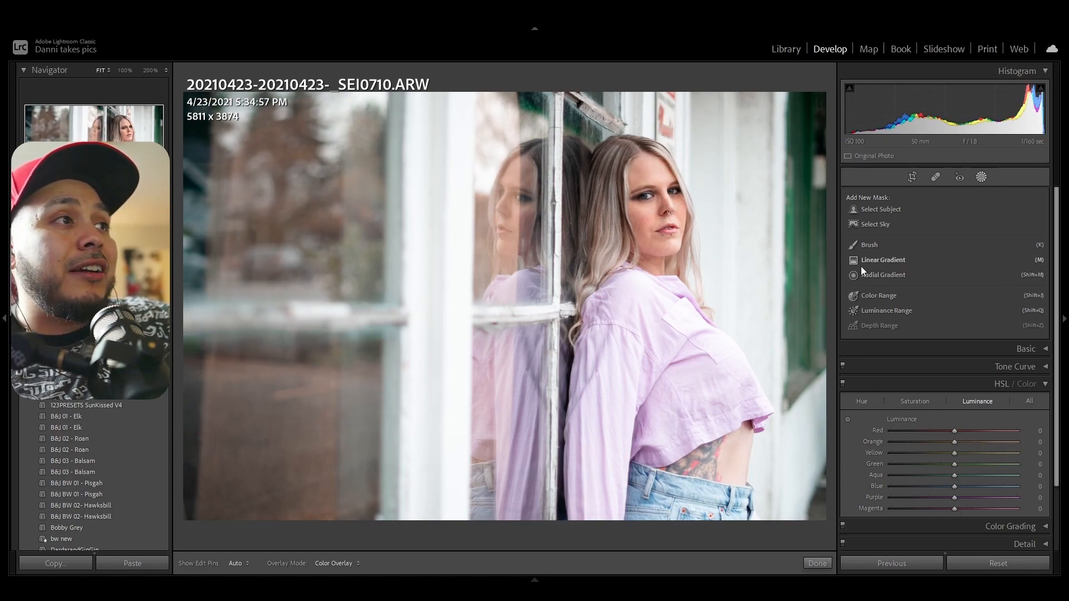
pyautogui.click(984, 179)
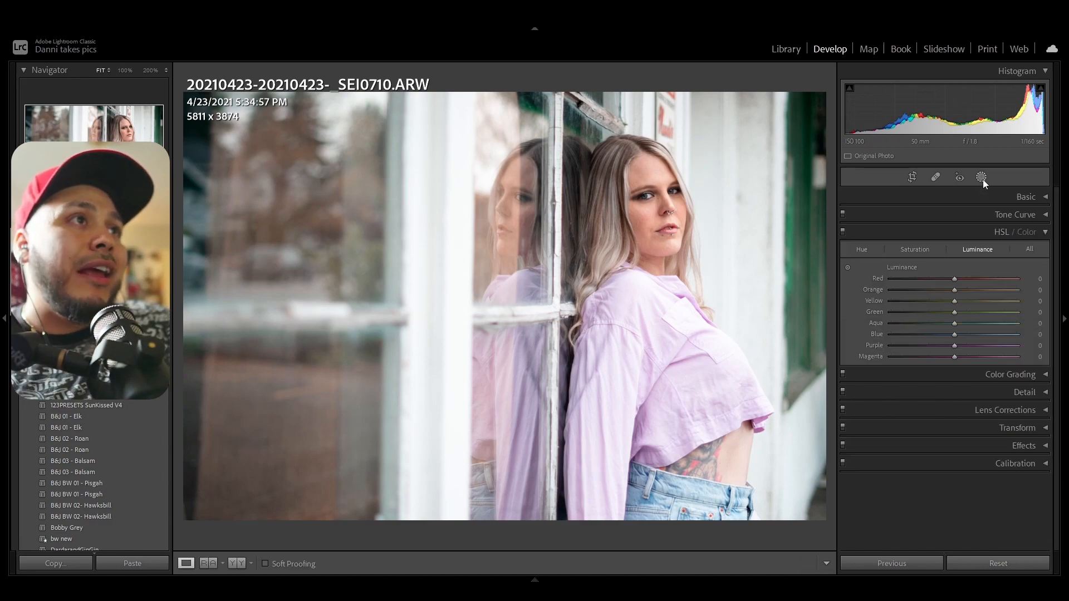
pyautogui.click(981, 177)
pyautogui.click(981, 177)
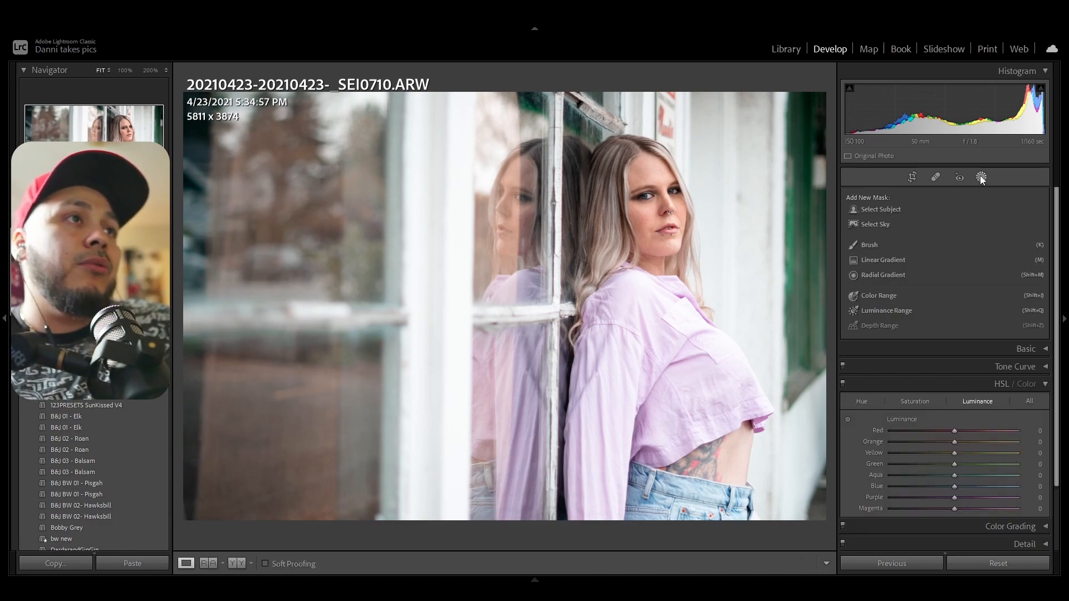
pyautogui.click(980, 177)
pyautogui.click(981, 177)
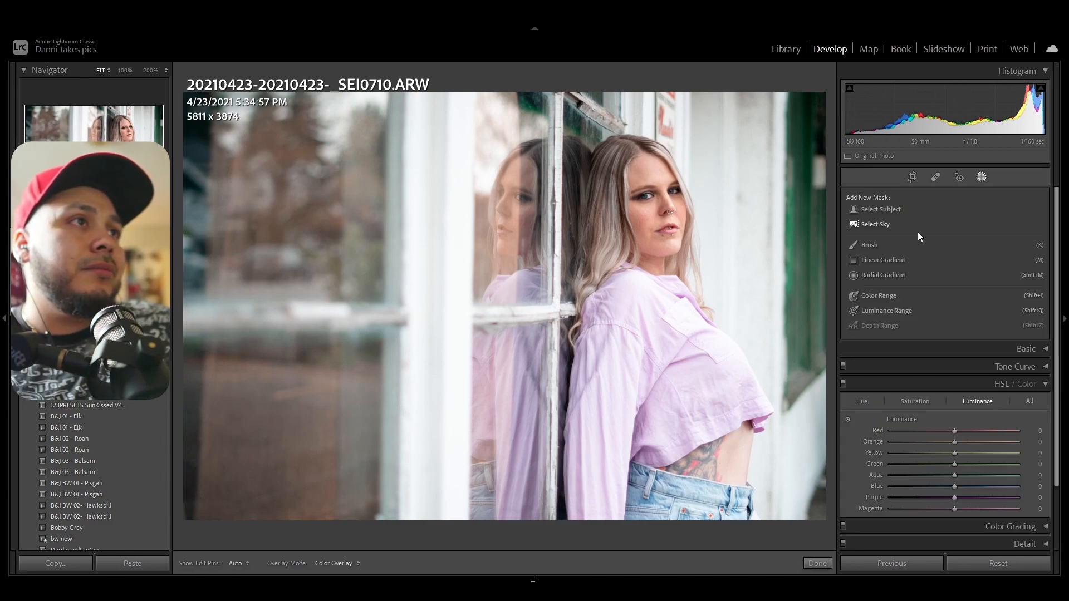
pyautogui.click(984, 178)
# Add an oval radial gradient mask over the woman's face and raise its exposure to 0.53
pyautogui.click(982, 178)
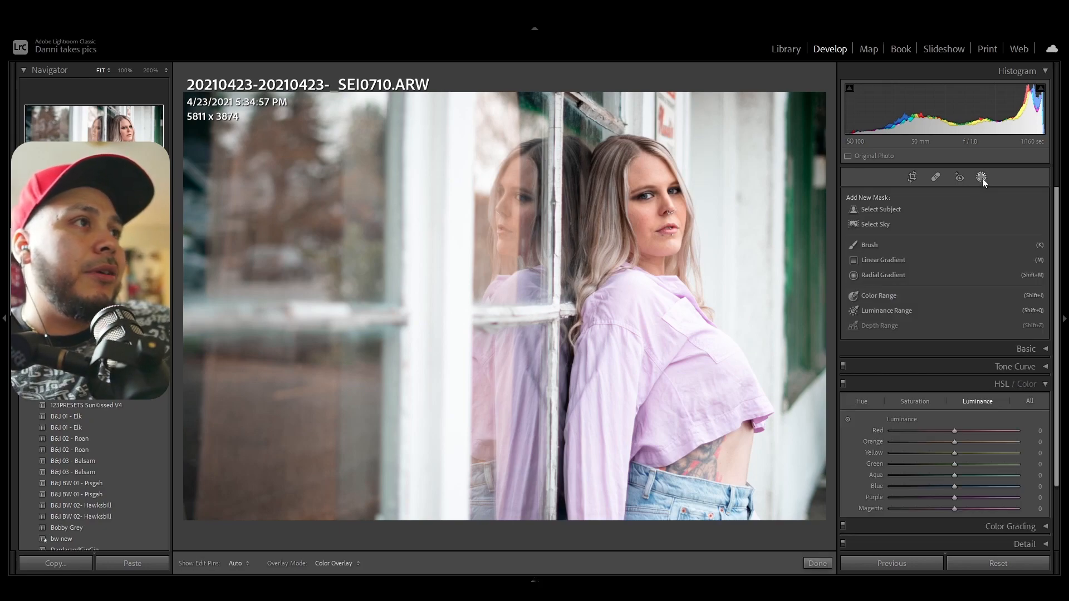
pyautogui.click(892, 275)
pyautogui.moveTo(641, 167); pyautogui.dragTo(696, 229)
pyautogui.moveTo(641, 186); pyautogui.dragTo(706, 215)
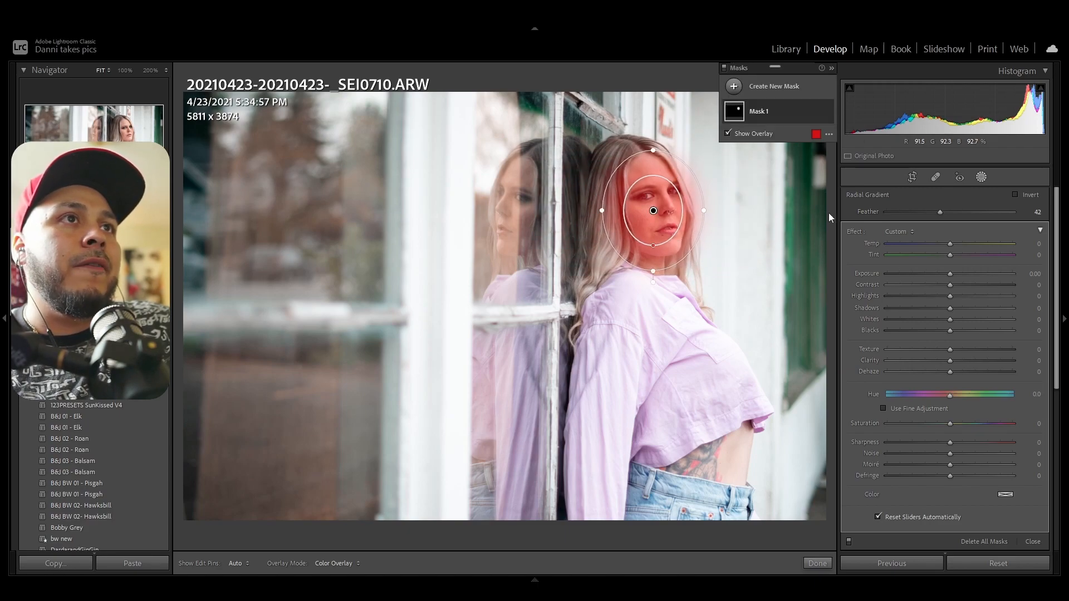
pyautogui.moveTo(952, 273); pyautogui.dragTo(957, 274)
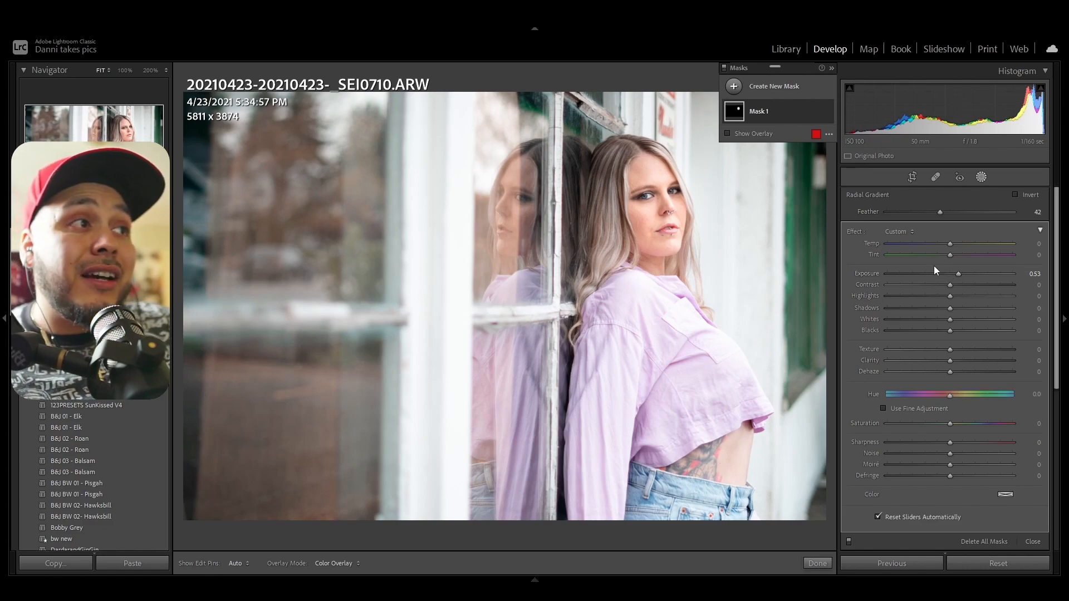
# Add a Select Subject mask and invert it to cover the background
pyautogui.click(734, 88)
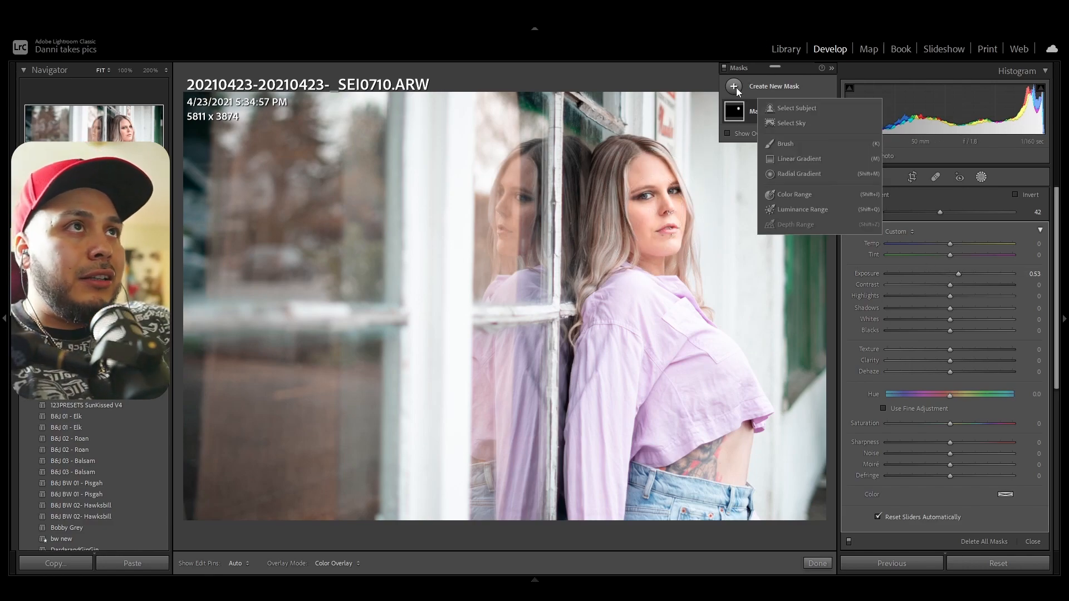
pyautogui.click(785, 108)
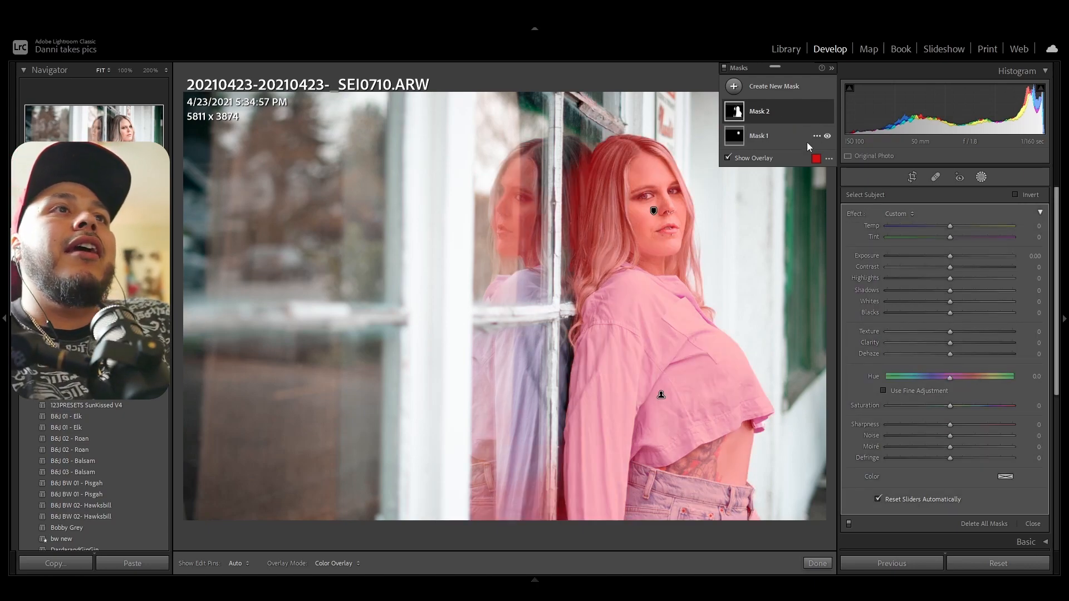
pyautogui.click(1016, 195)
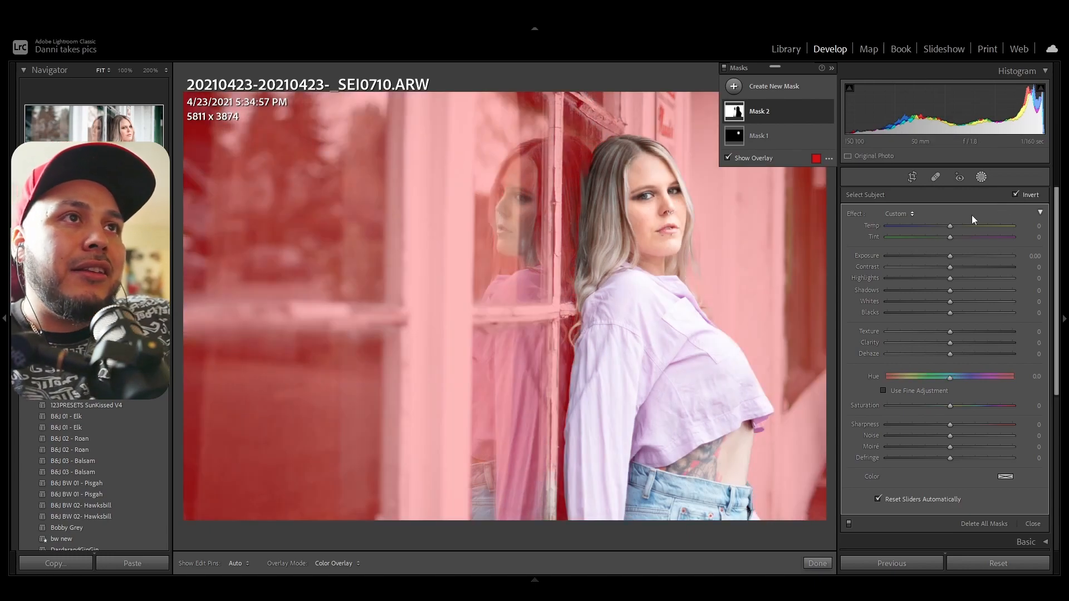
# Set the exposure of the face's radial mask to 0.25 and of the inverted subject mask to -0.46
pyautogui.moveTo(951, 255)
pyautogui.mouseDown()
pyautogui.moveTo(923, 264)
pyautogui.moveTo(916, 249)
pyautogui.moveTo(953, 275)
pyautogui.mouseUp()
pyautogui.click(763, 134)
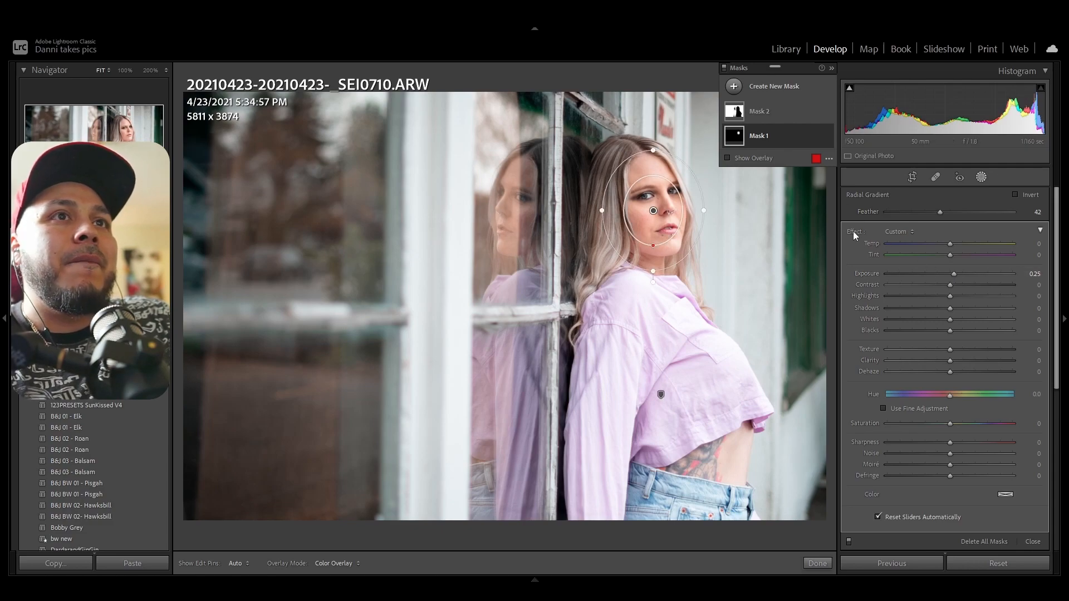
pyautogui.click(766, 114)
pyautogui.moveTo(943, 256); pyautogui.dragTo(945, 258)
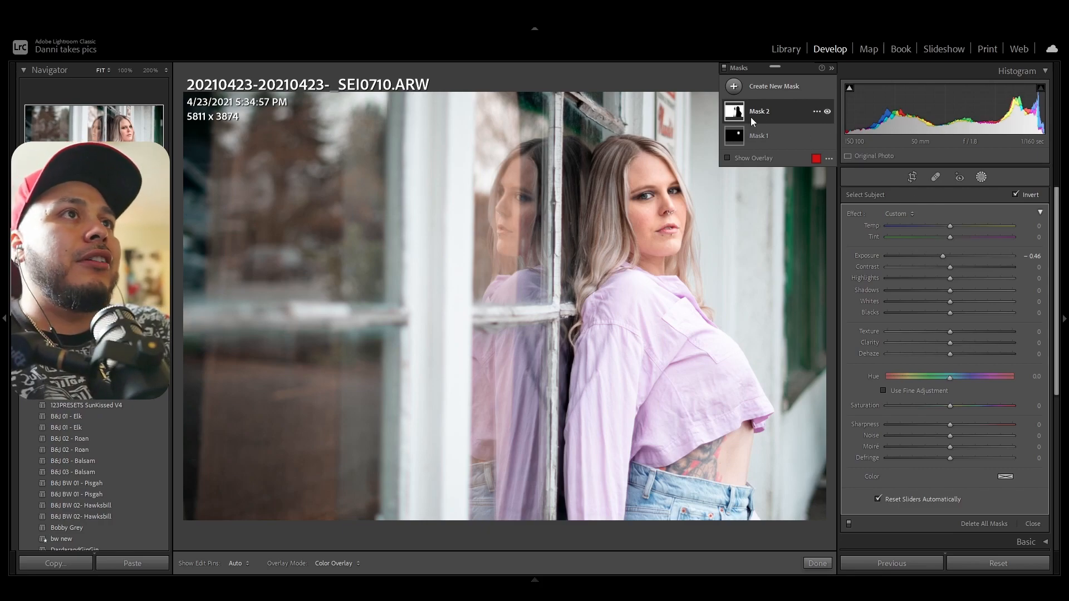
pyautogui.moveTo(733, 142)
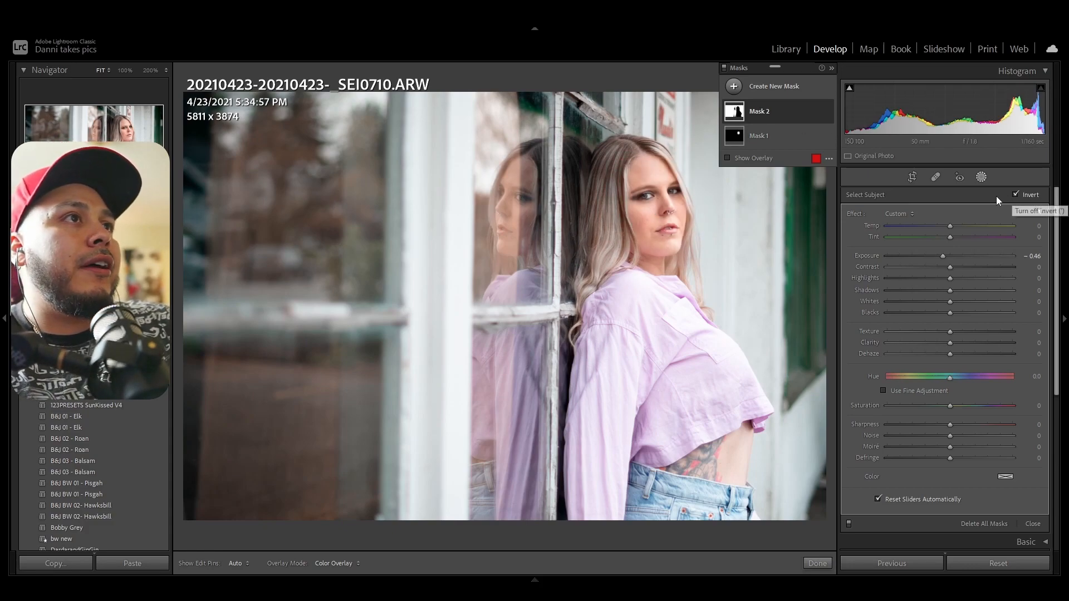
# Close masking and the HSL adjustments, and compare the edited portrait with its unedited version
pyautogui.click(980, 177)
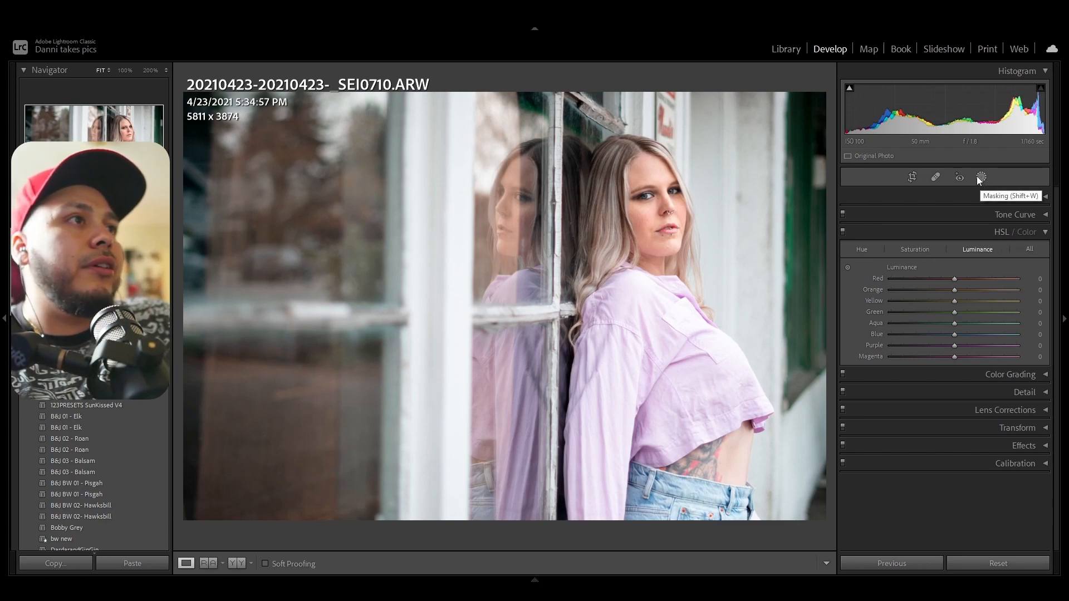
pyautogui.click(1044, 232)
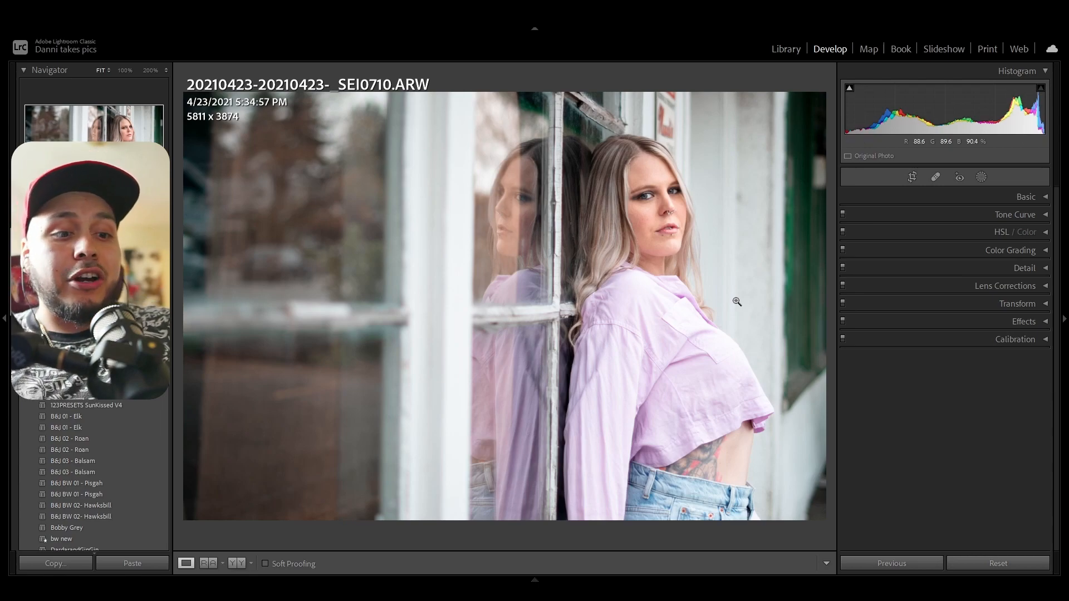
pyautogui.press('\\')
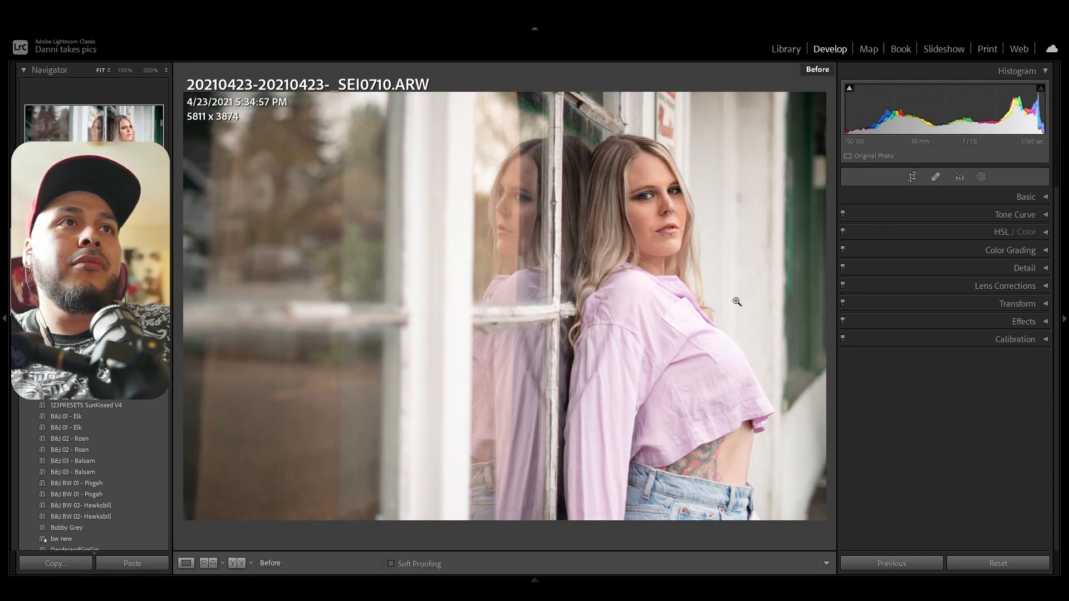
pyautogui.press('\\')
pyautogui.press('\\')
pyautogui.press('\\')
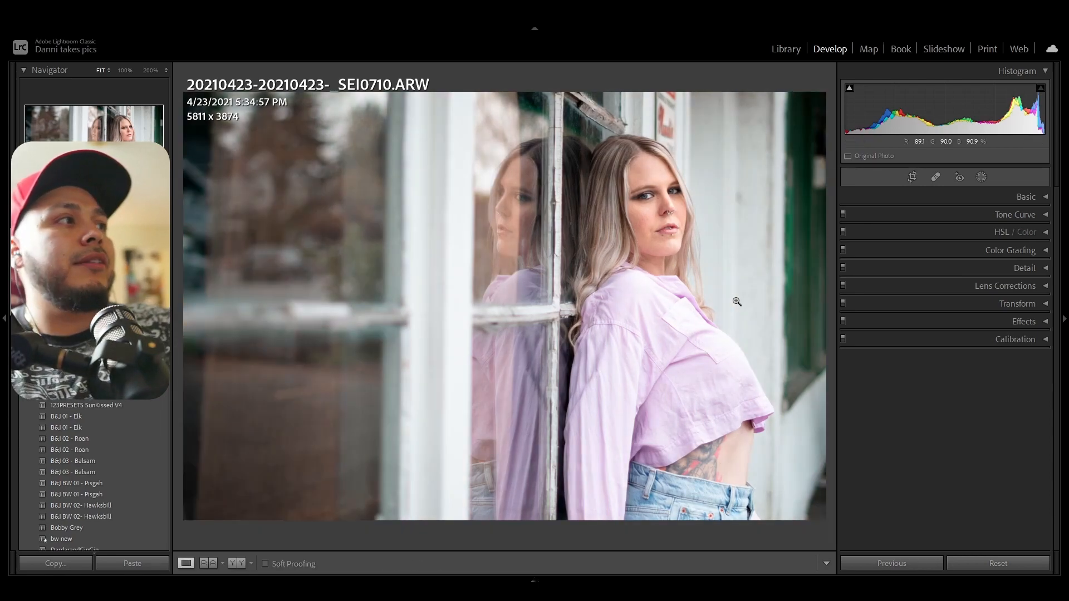
# Enable Remove Chromatic Aberration in Lens Corrections and inspect the face, shirt and jeans edges up close for colour fringing
pyautogui.click(985, 287)
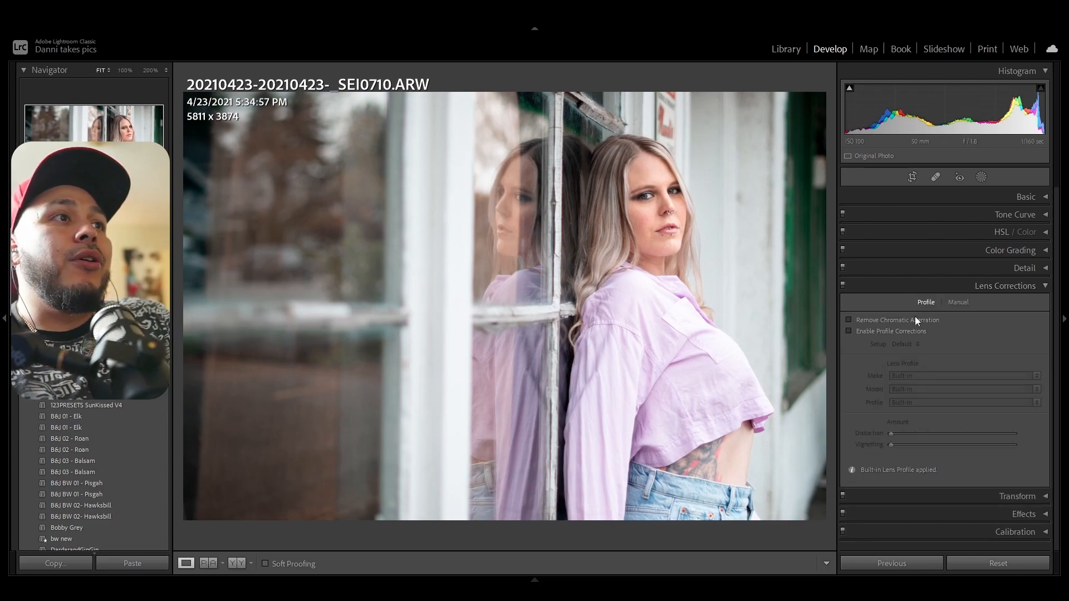
pyautogui.click(897, 321)
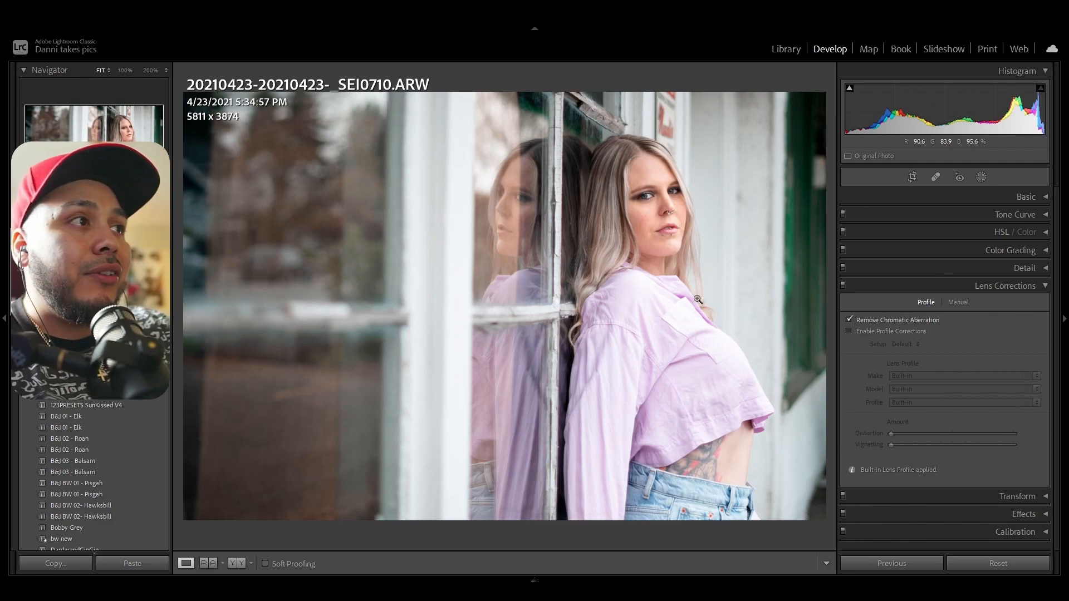
pyautogui.click(689, 171)
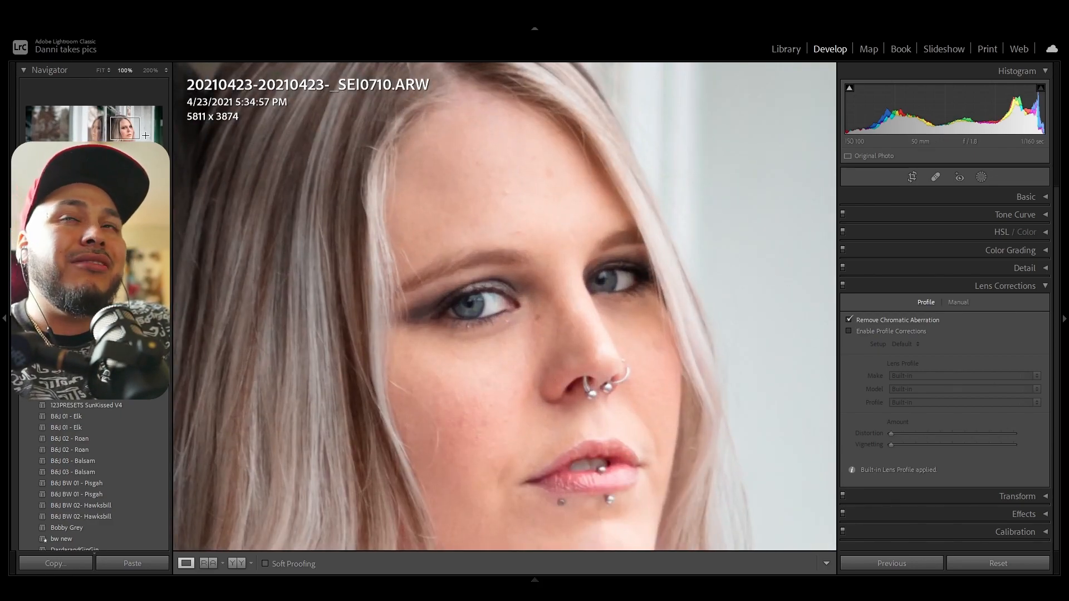
pyautogui.moveTo(133, 130); pyautogui.dragTo(161, 178)
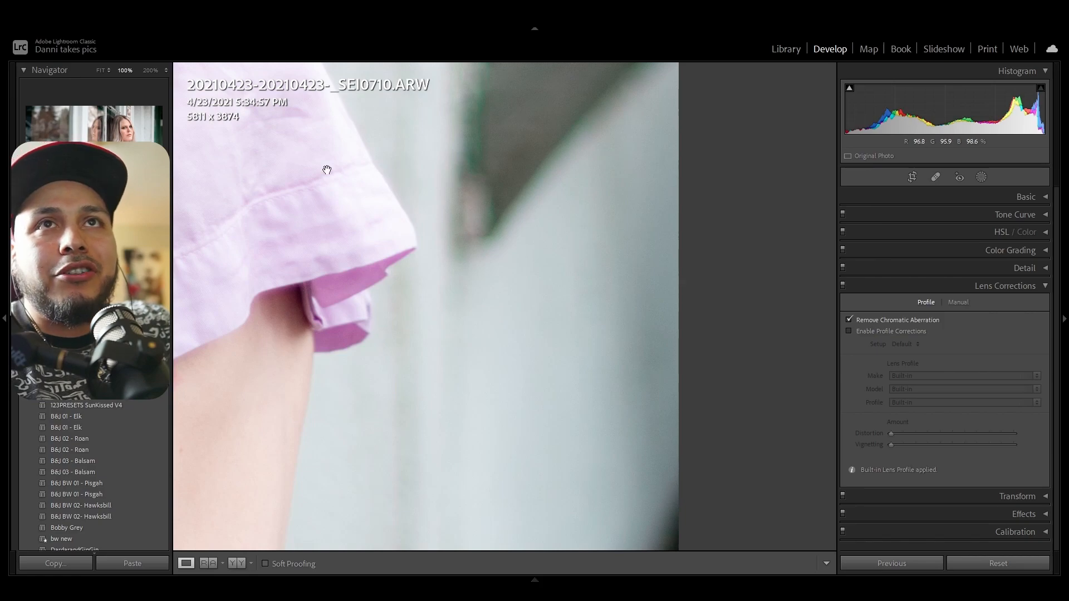
pyautogui.click(150, 70)
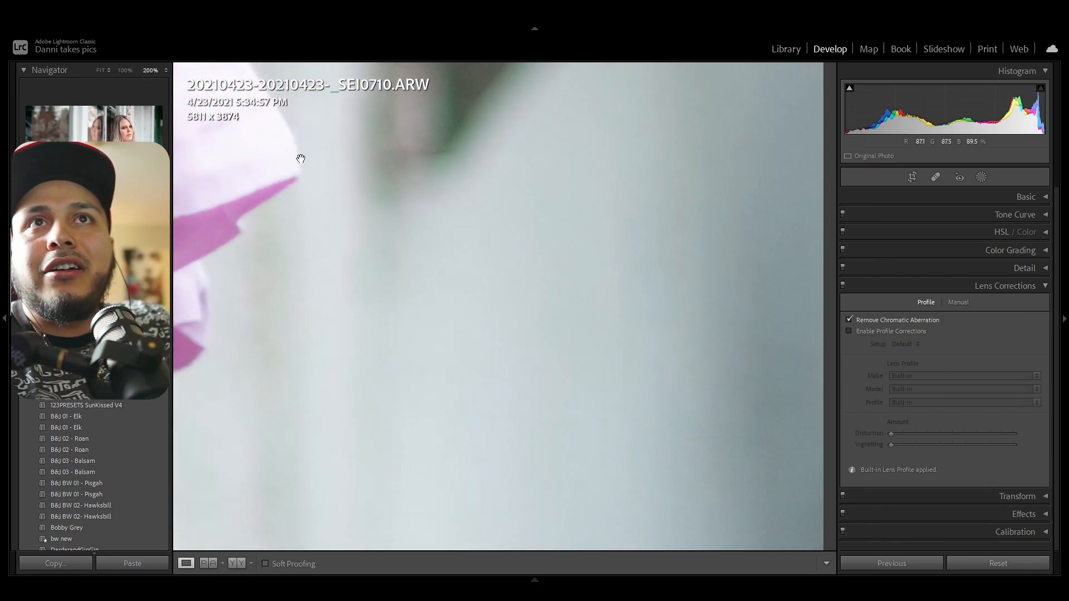
pyautogui.moveTo(154, 177); pyautogui.dragTo(139, 196)
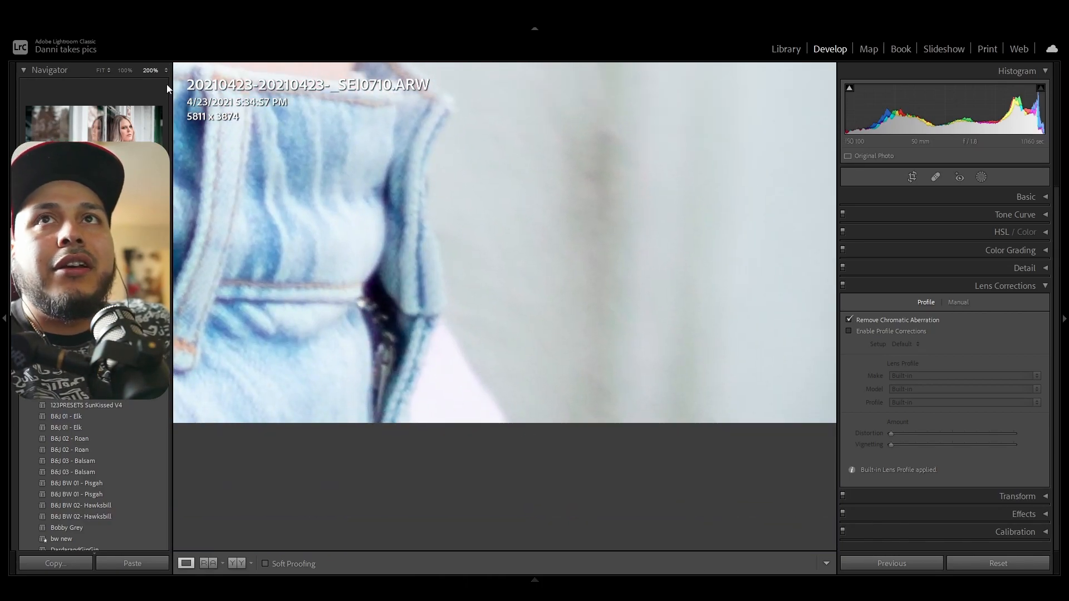
pyautogui.click(123, 70)
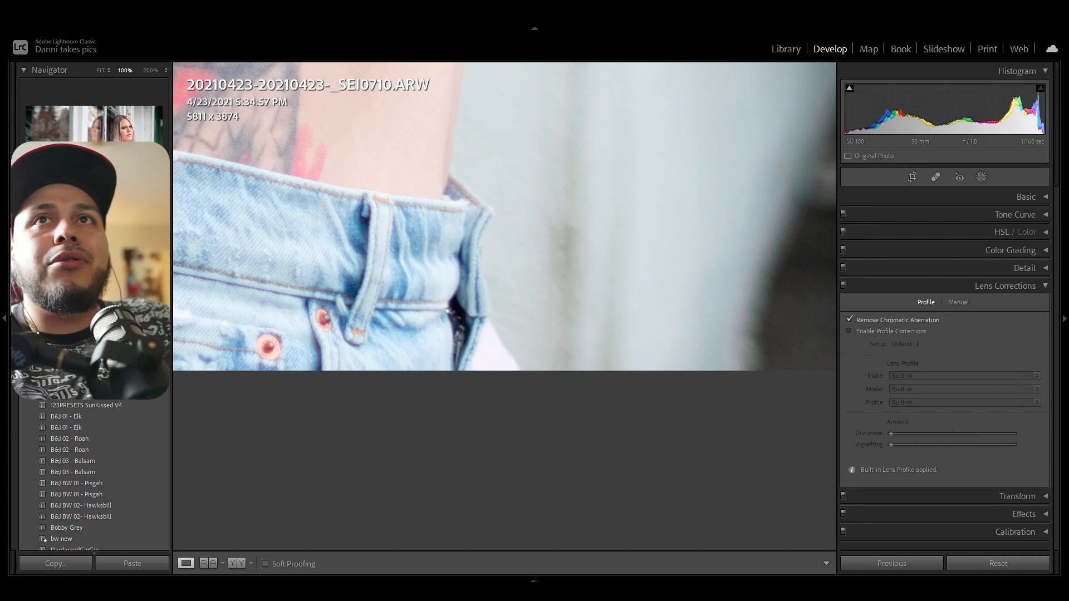
pyautogui.click(106, 70)
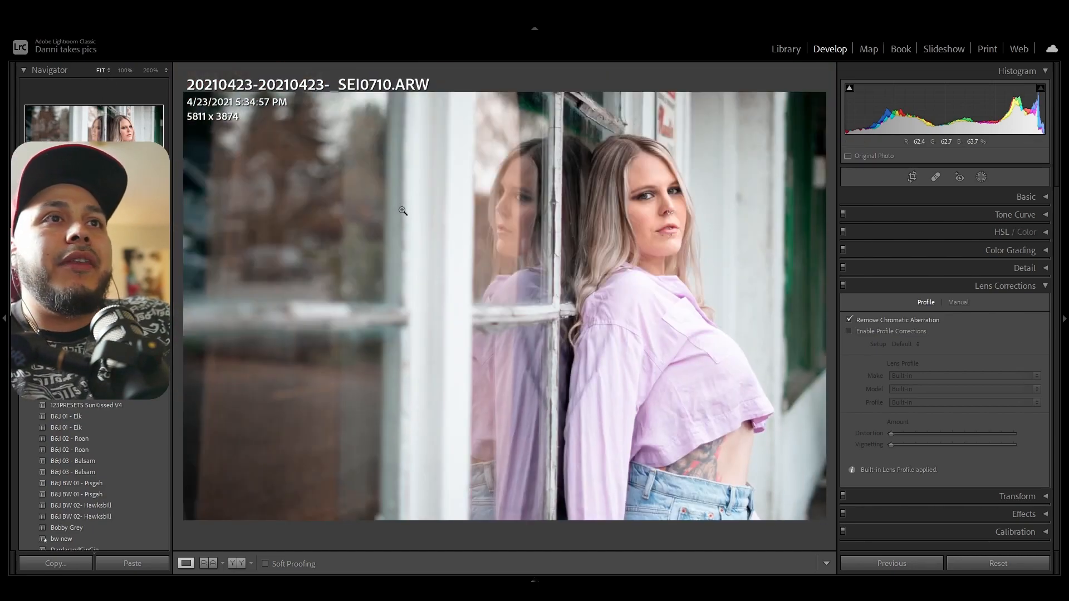
pyautogui.click(978, 285)
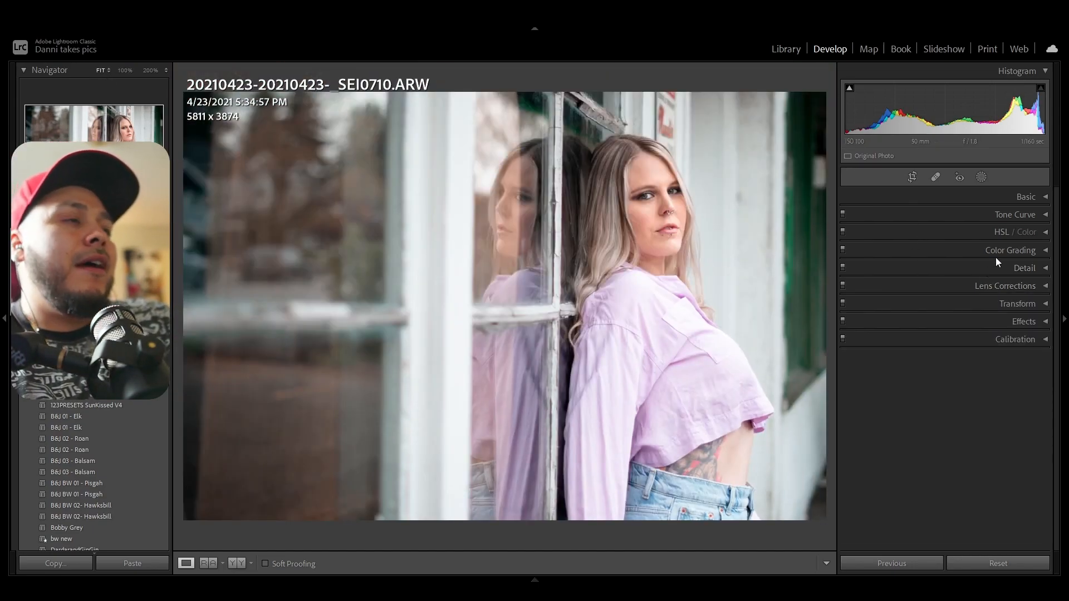
# Enable lens profile corrections with the Adobe (Sony FE 50mm F1.8) profile, comparing the photo with and without them
pyautogui.click(982, 286)
pyautogui.click(874, 330)
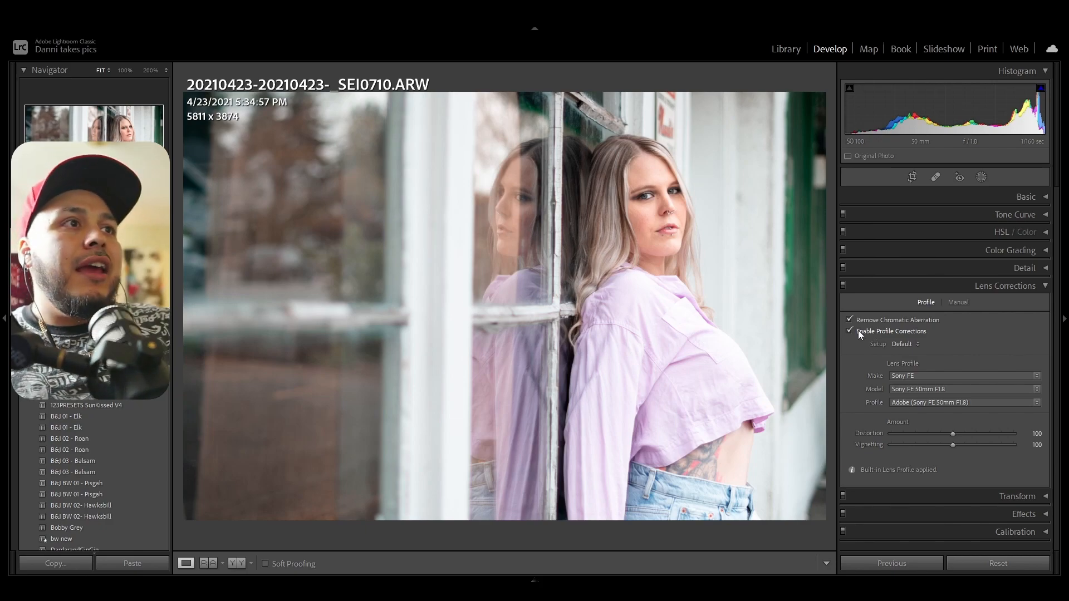
pyautogui.click(858, 331)
pyautogui.click(859, 333)
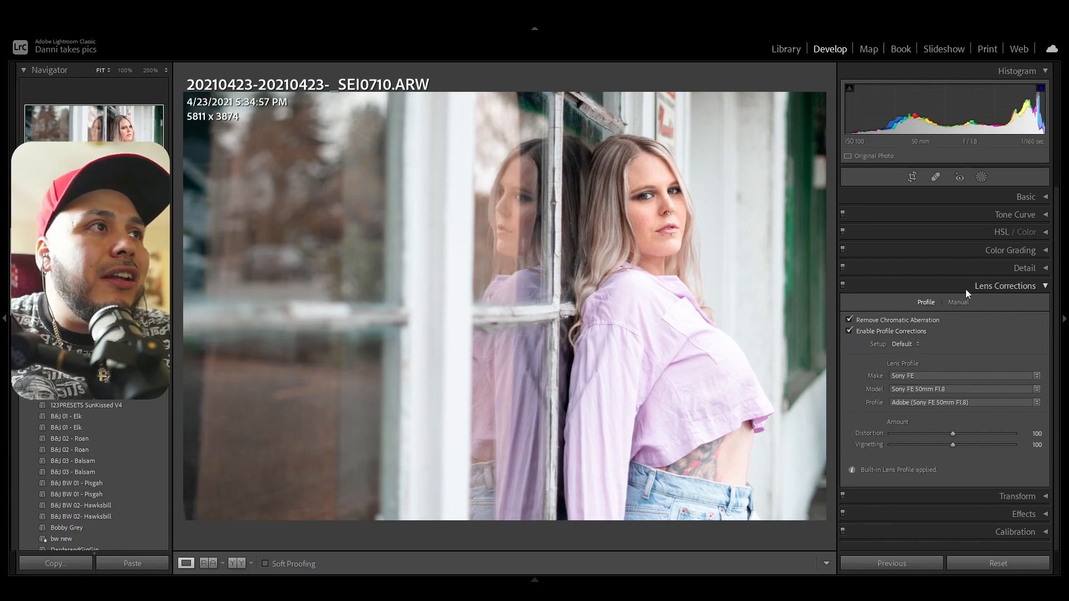
pyautogui.click(1005, 286)
pyautogui.click(1004, 286)
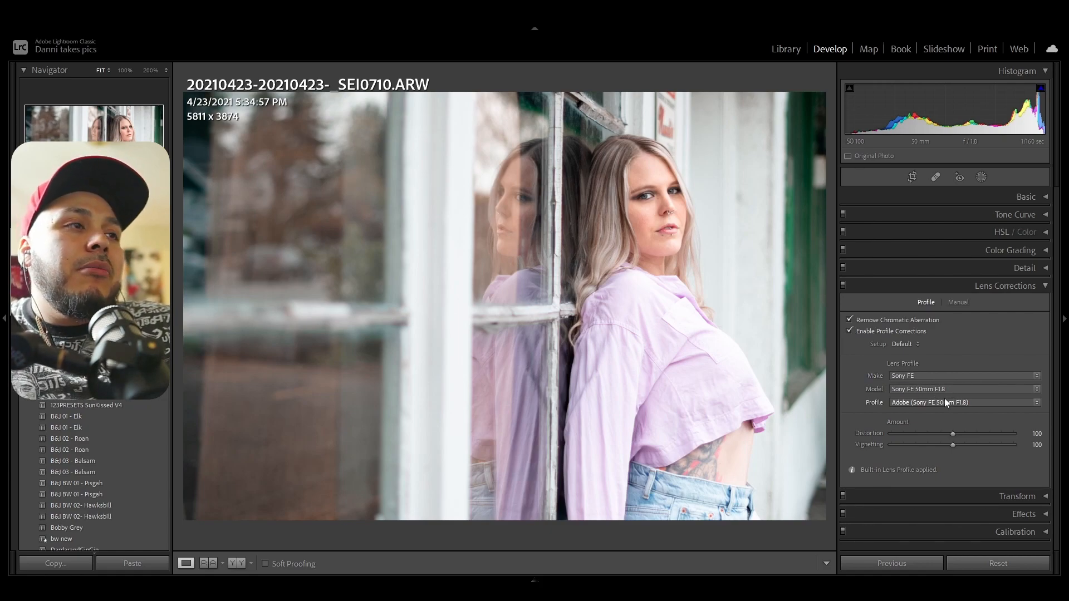
pyautogui.click(1001, 287)
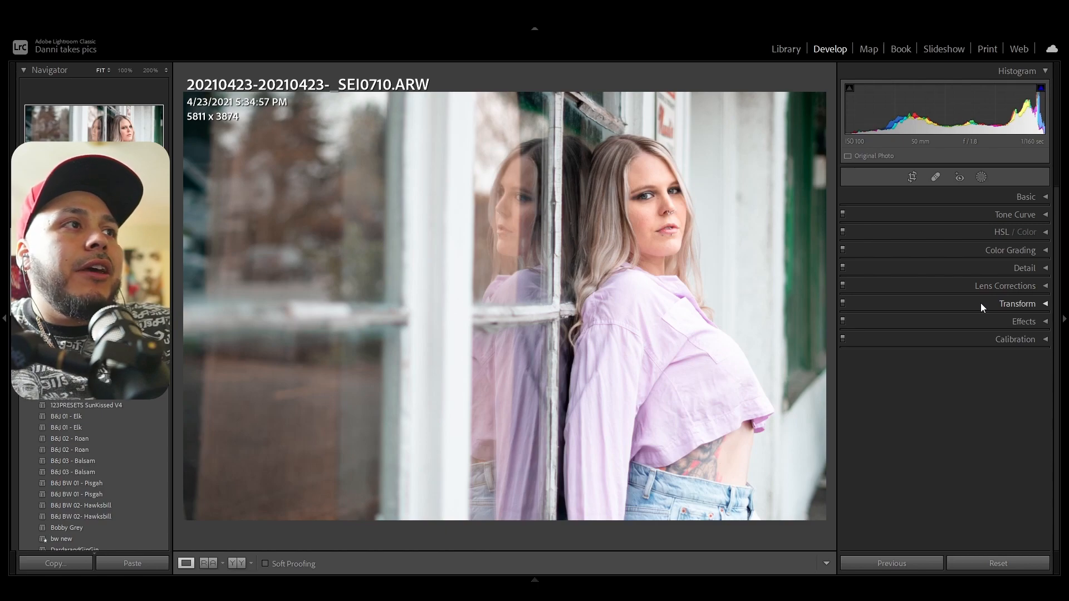
# Try changing the Vertical and Horizontal perspective in Transform, including Vertical at +56, and reset both
pyautogui.click(980, 306)
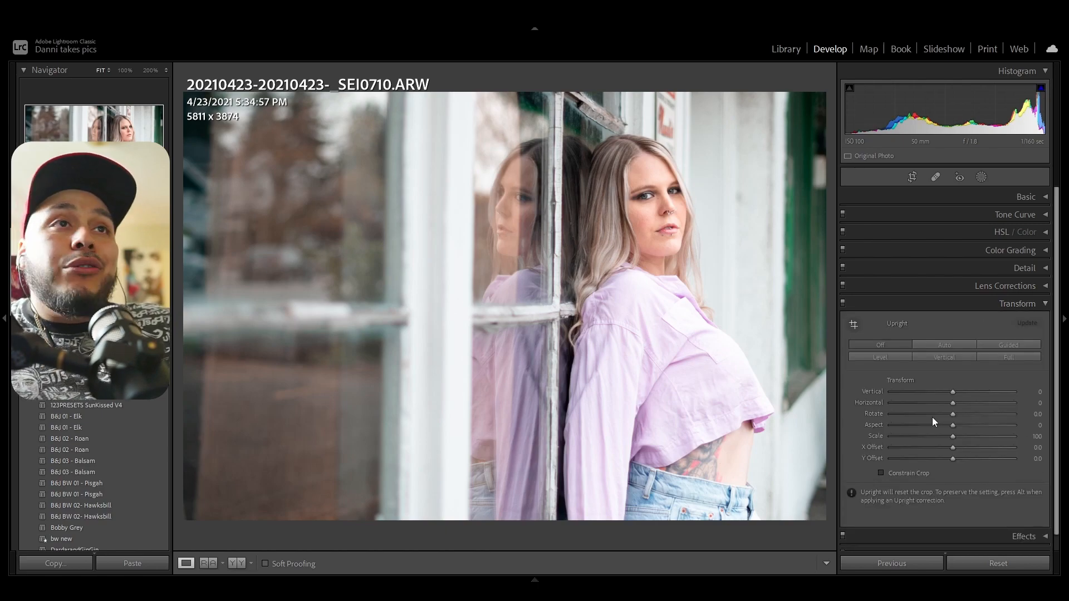
pyautogui.moveTo(952, 392); pyautogui.dragTo(924, 407)
pyautogui.doubleClick(864, 401)
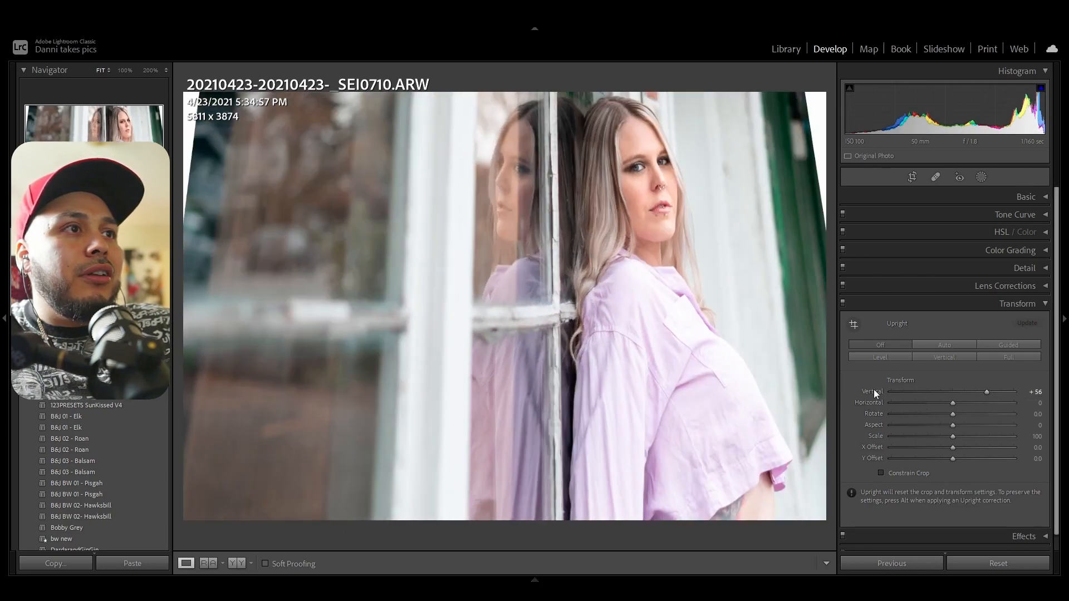
pyautogui.doubleClick(874, 391)
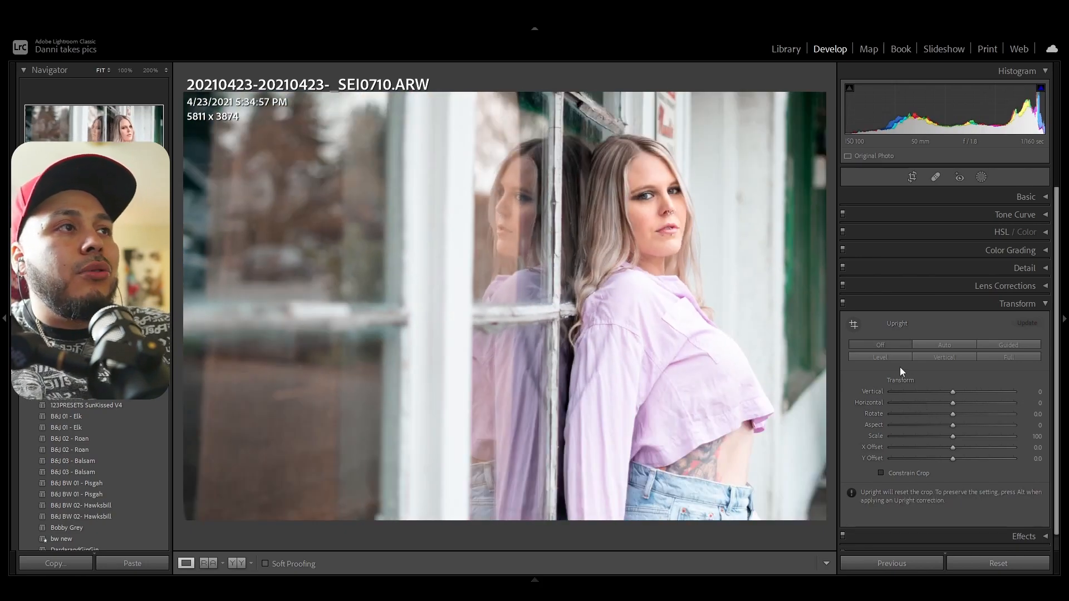
pyautogui.click(1008, 305)
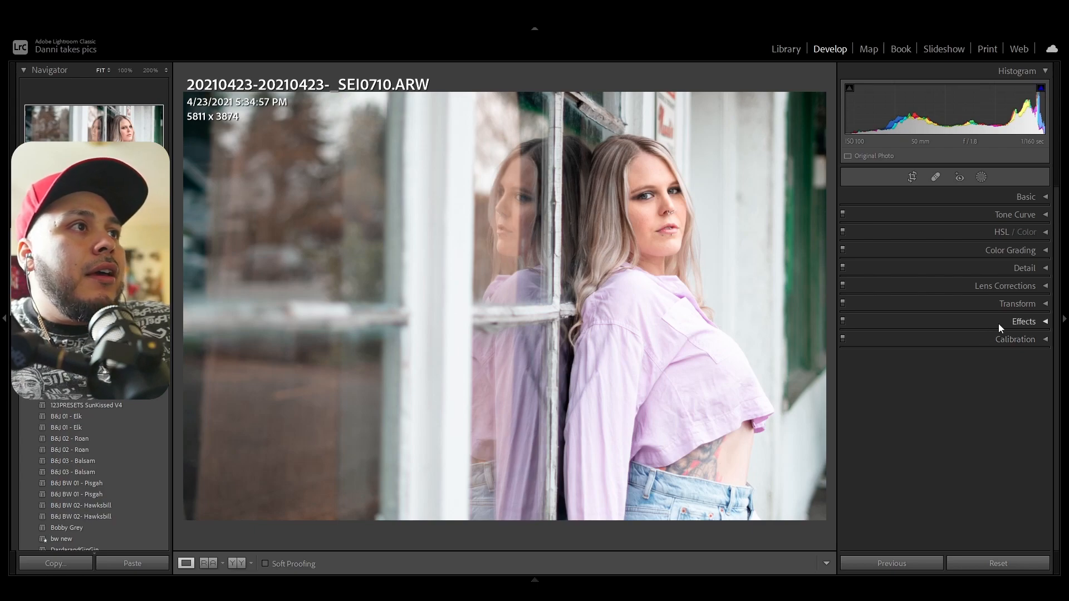
# Raise the photo's Sharpening Amount to 98 in the Detail adjustments
pyautogui.click(1029, 269)
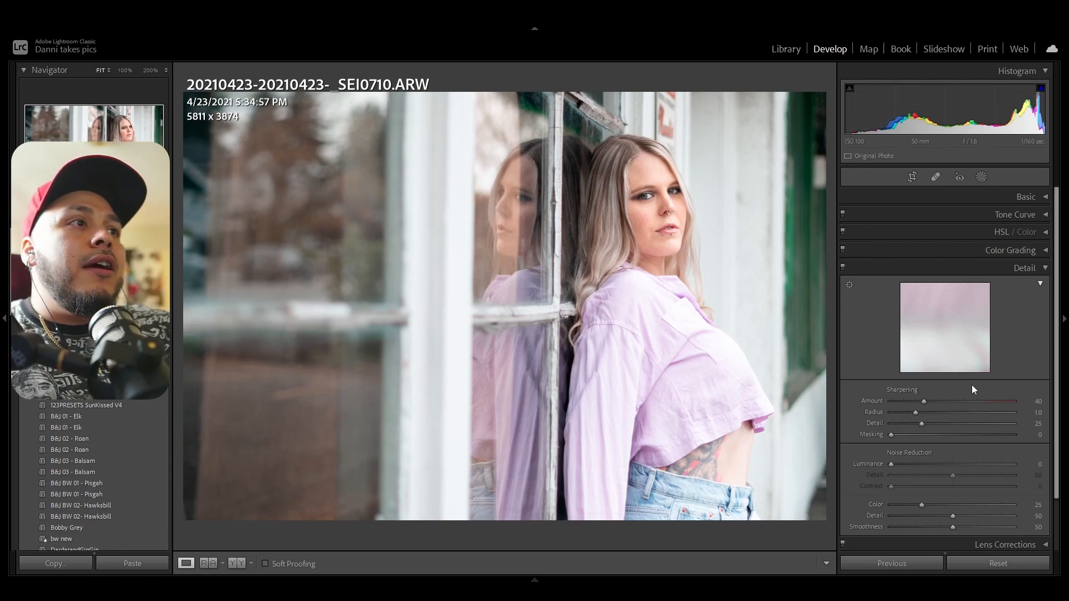
pyautogui.moveTo(924, 401); pyautogui.dragTo(969, 408)
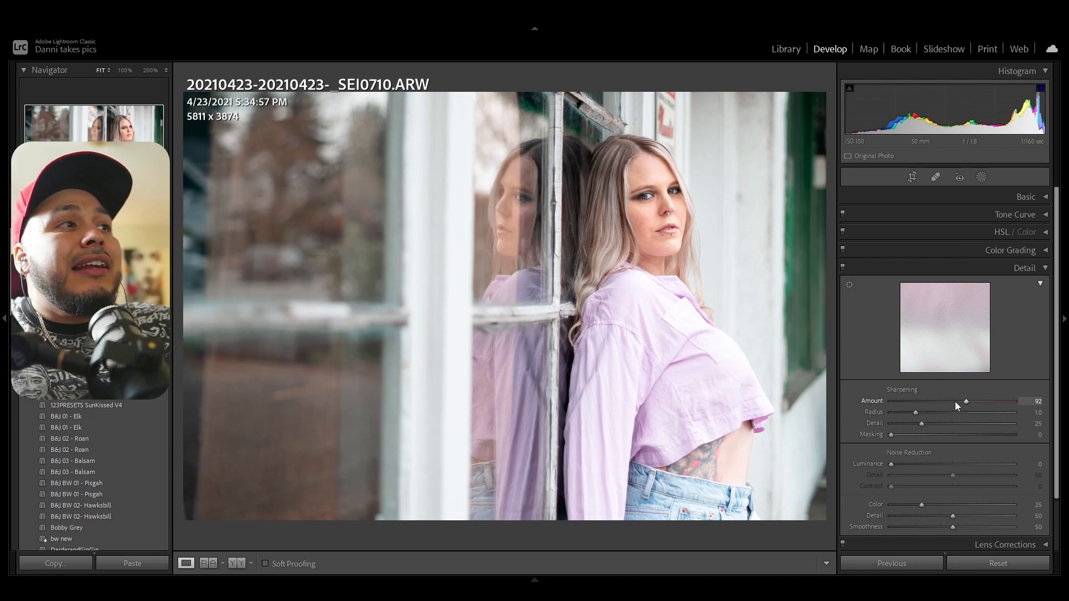
pyautogui.moveTo(967, 402); pyautogui.dragTo(972, 403)
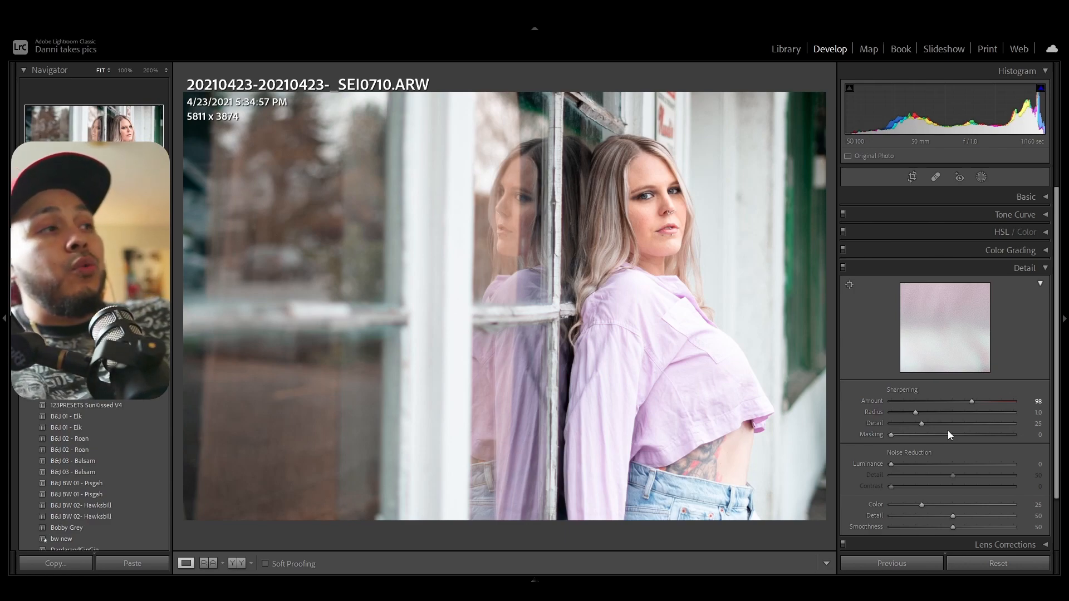
# Try a sharpening Masking of 71 with the mask preview, and reset it
pyautogui.press('alt')
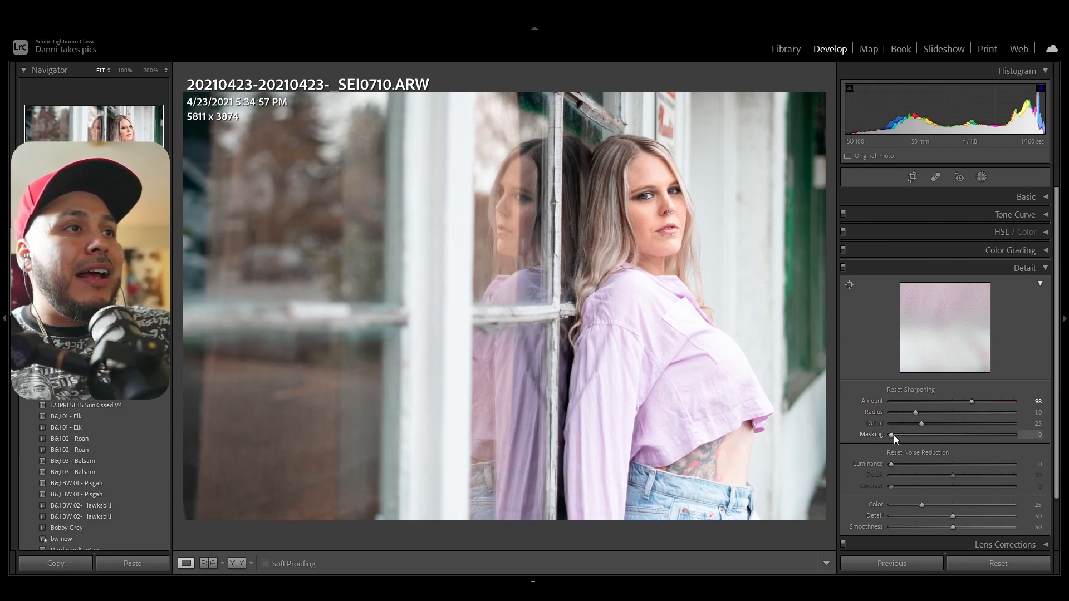
pyautogui.moveTo(893, 435); pyautogui.dragTo(981, 445)
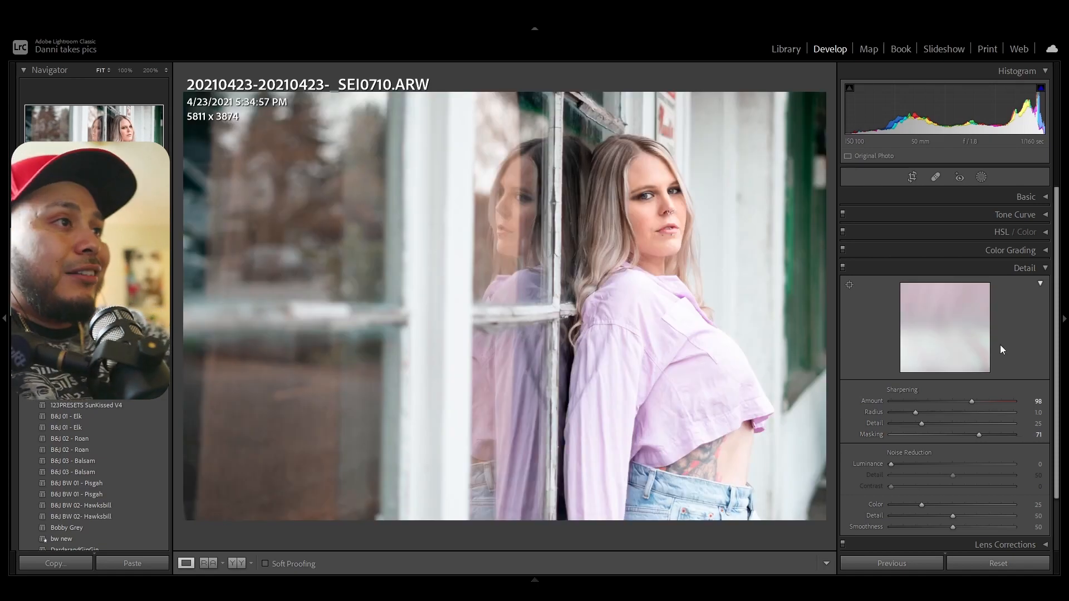
pyautogui.doubleClick(977, 434)
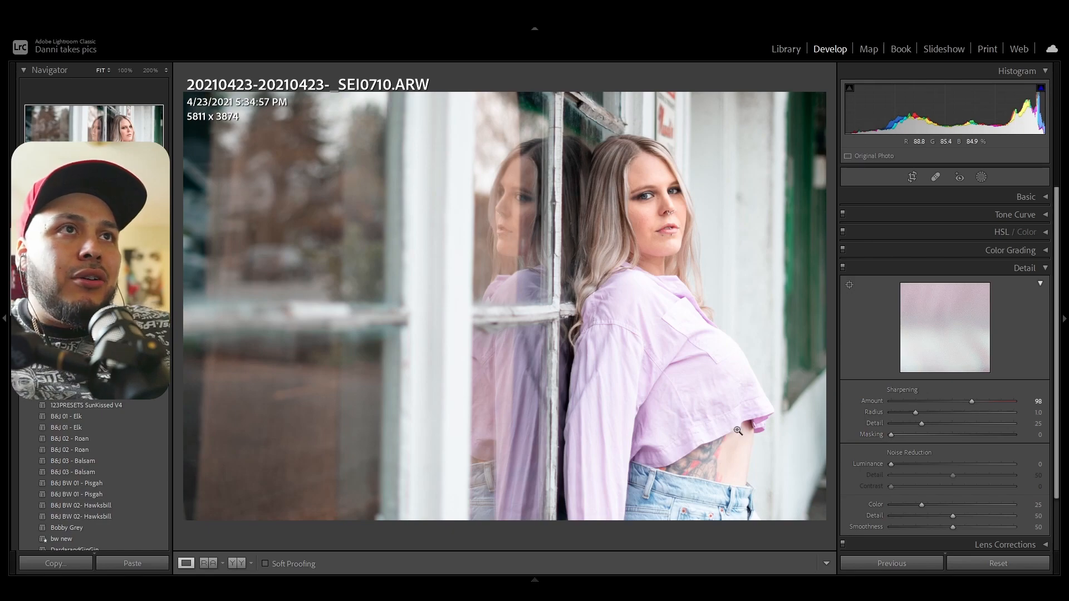
# Check the sharpness of the woman's face and hair up close, and set the sharpening Masking to 84
pyautogui.click(658, 220)
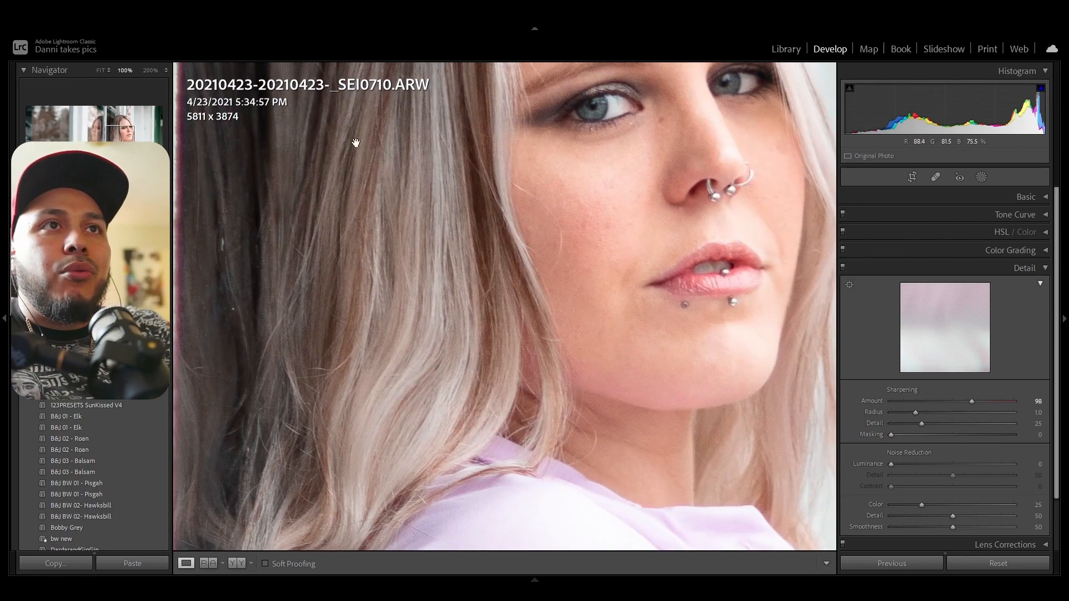
pyautogui.click(148, 71)
pyautogui.click(125, 72)
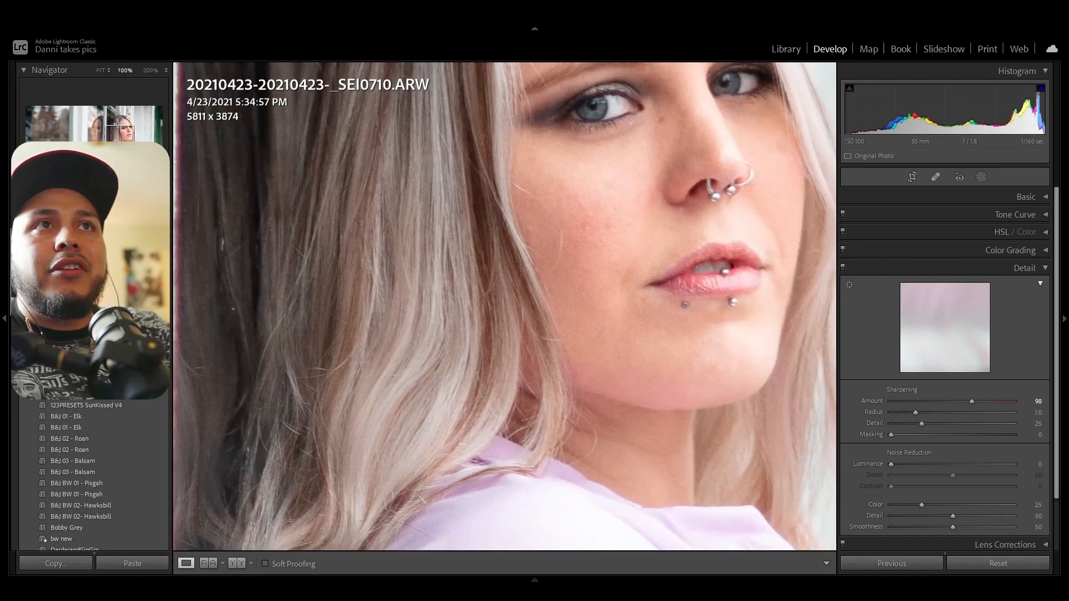
pyautogui.click(101, 70)
pyautogui.moveTo(936, 438); pyautogui.dragTo(994, 440)
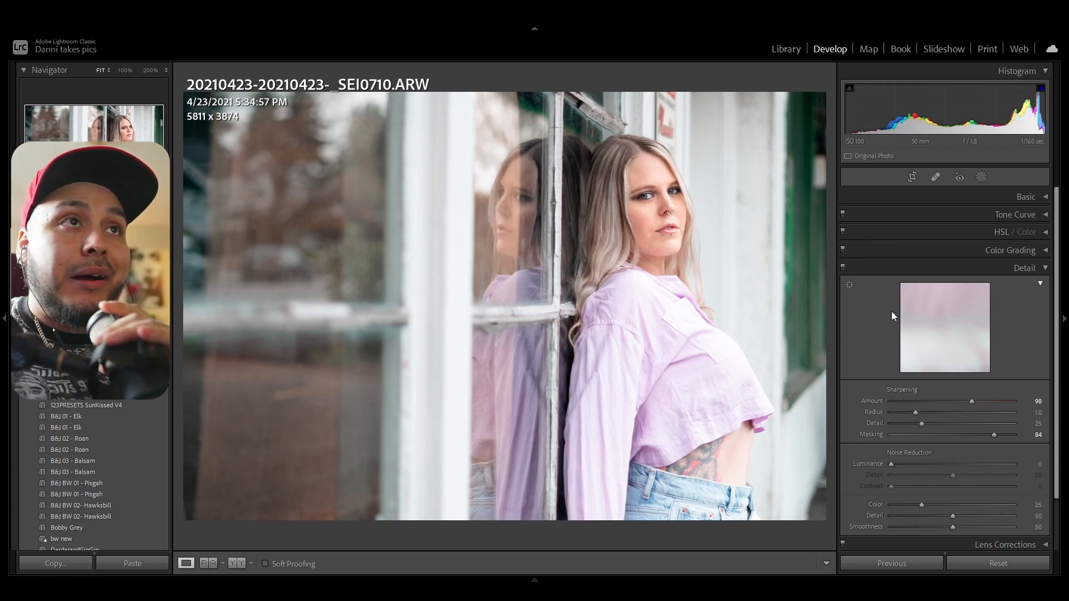
# Try Luminance noise reduction at 78 while checking the skin up close, reset it, and close the Detail adjustments
pyautogui.moveTo(900, 466); pyautogui.dragTo(996, 463)
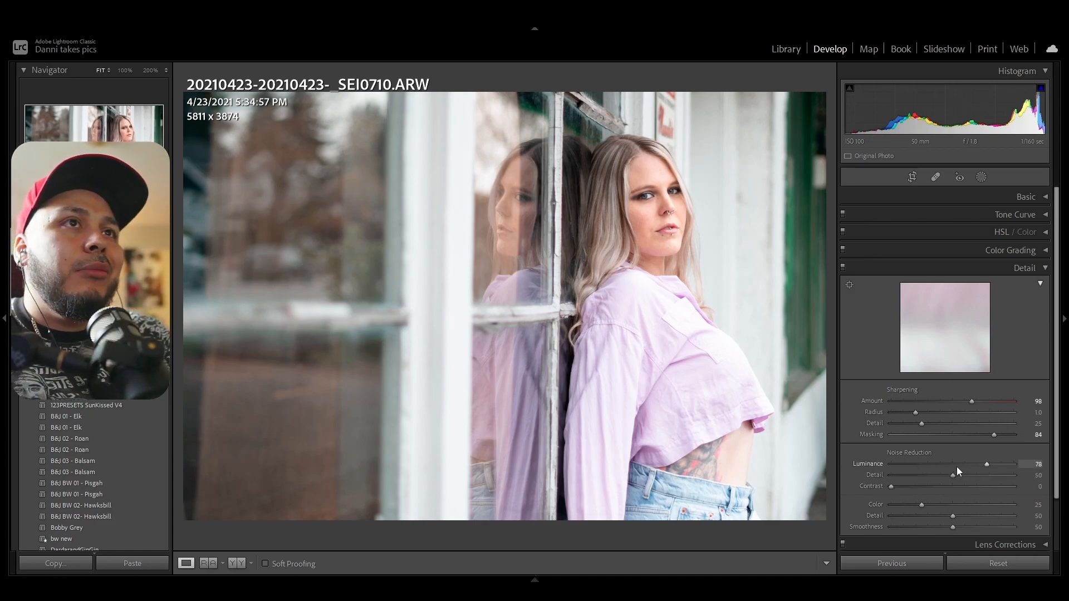
pyautogui.press('z')
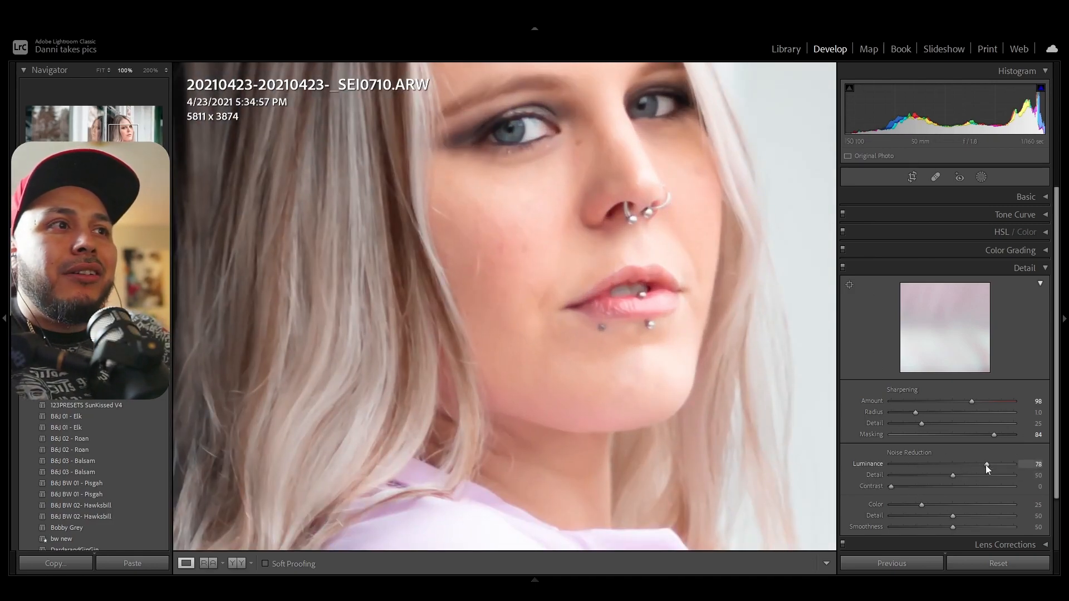
pyautogui.doubleClick(1008, 464)
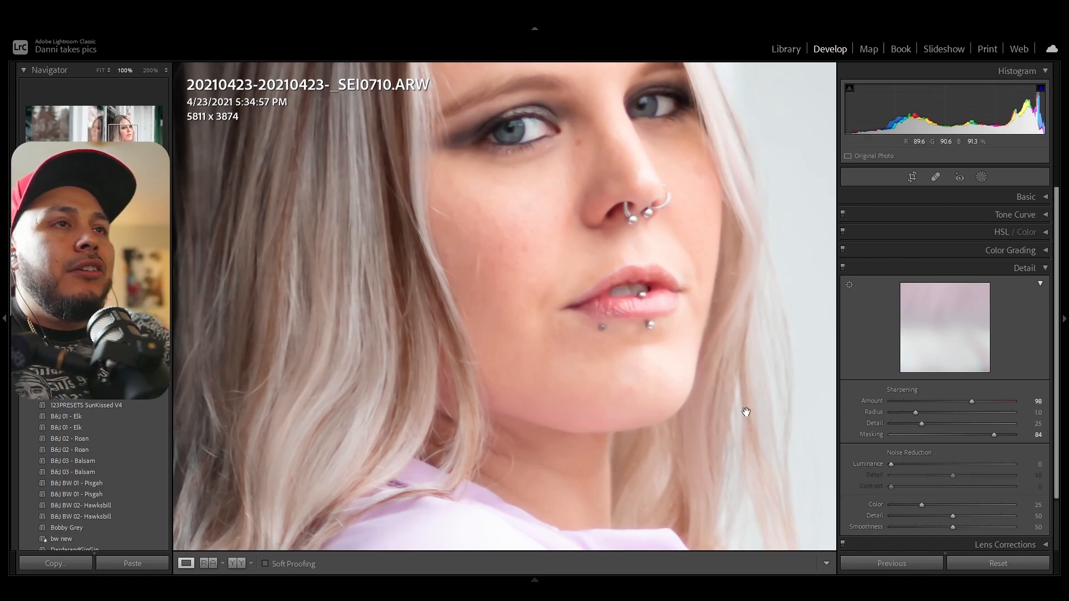
pyautogui.click(101, 74)
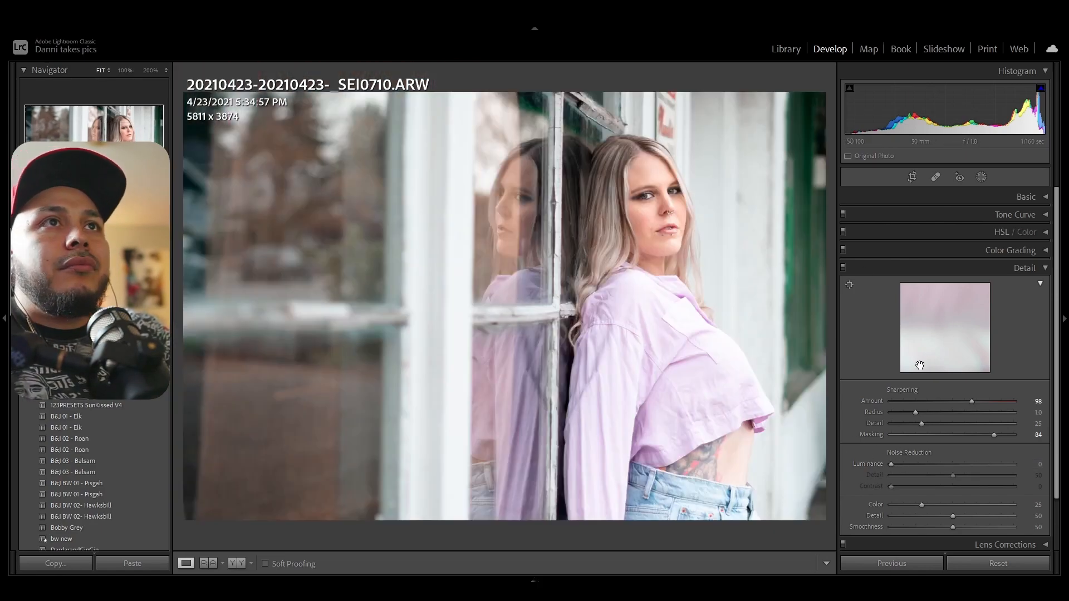
pyautogui.click(983, 275)
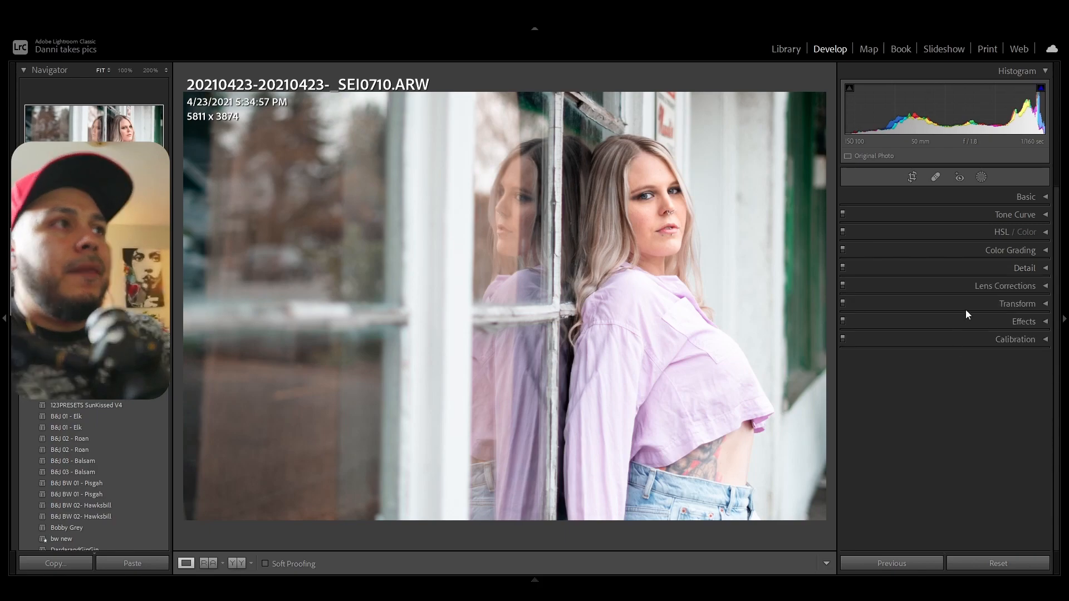
# Try post-crop vignette Amounts of -24 and +22 in the Effects adjustments, and set the Amount to -22
pyautogui.click(1007, 321)
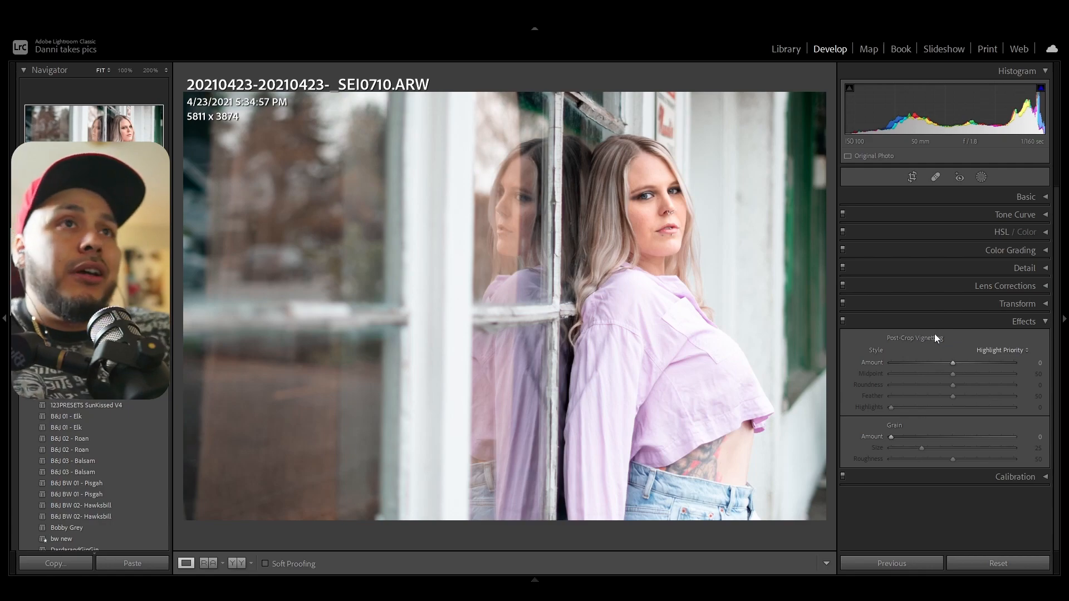
pyautogui.moveTo(952, 363); pyautogui.dragTo(938, 364)
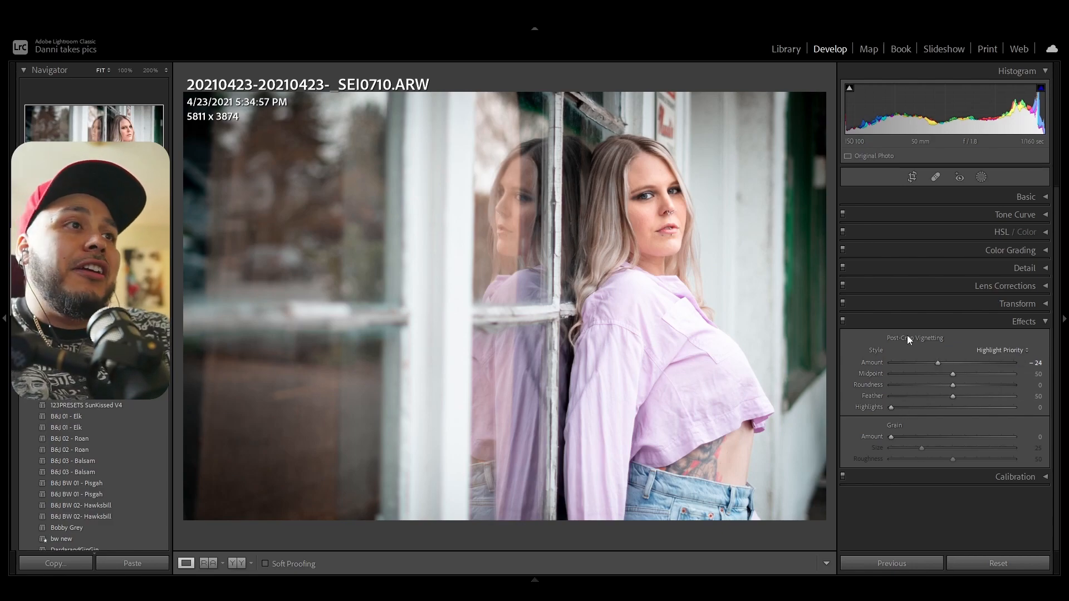
pyautogui.click(915, 322)
pyautogui.click(917, 320)
pyautogui.moveTo(939, 363); pyautogui.dragTo(963, 365)
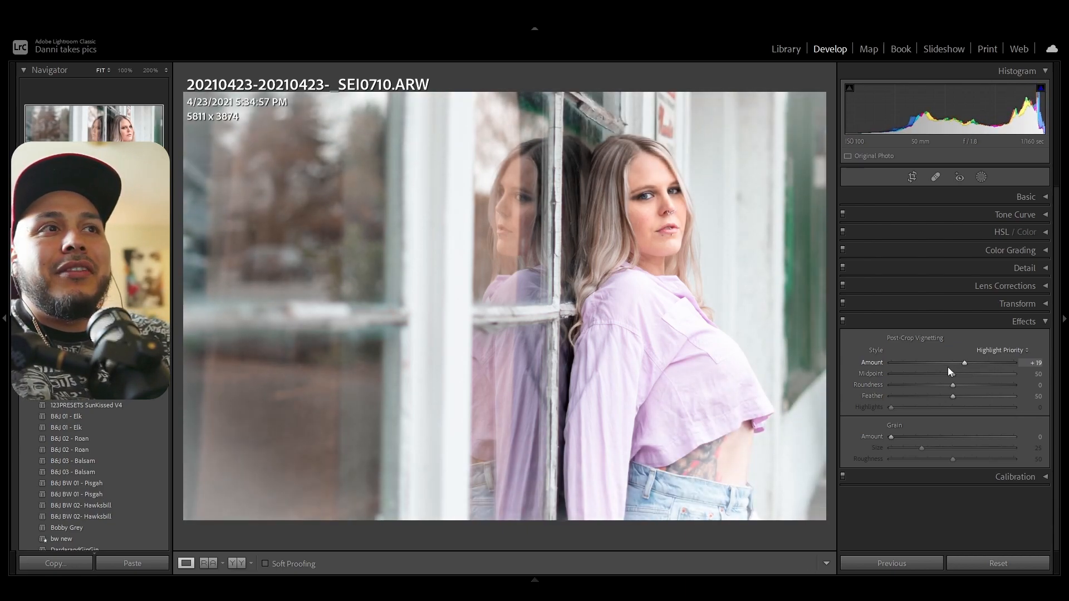
pyautogui.moveTo(965, 365); pyautogui.dragTo(966, 363)
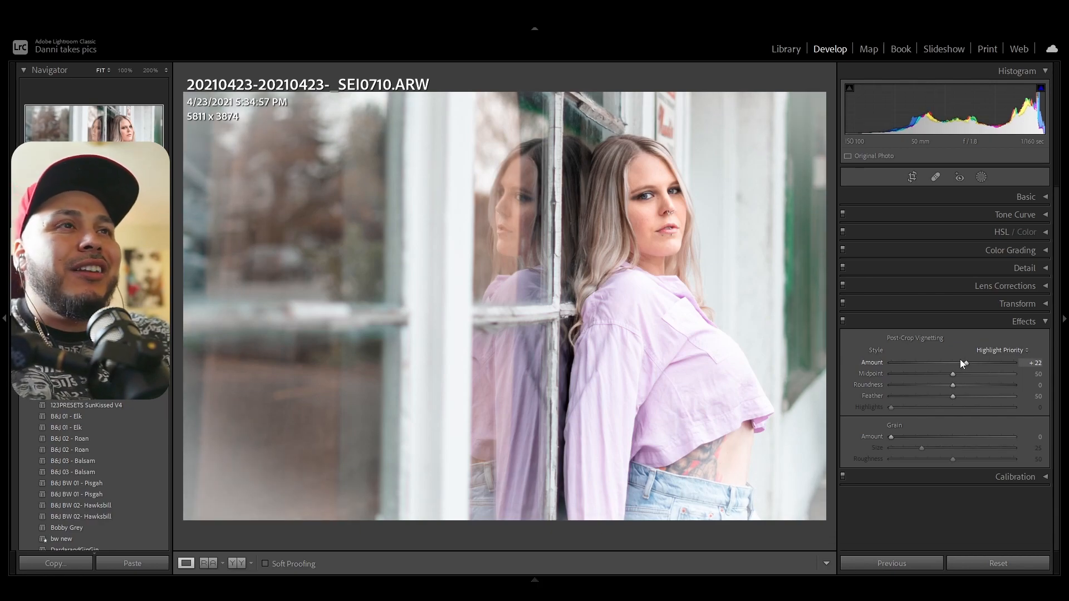
pyautogui.moveTo(964, 362); pyautogui.dragTo(939, 365)
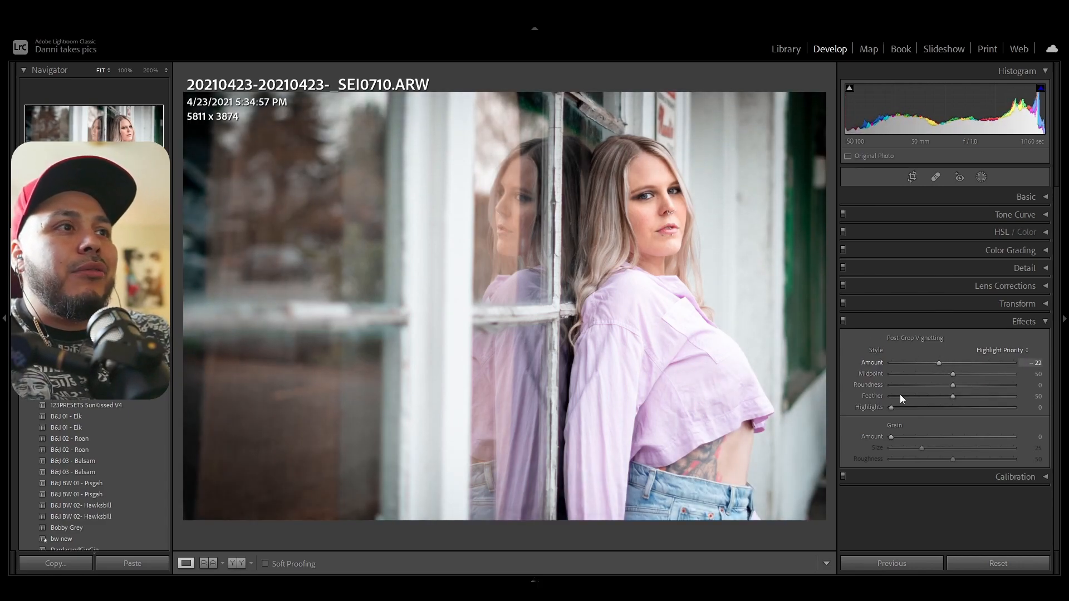
pyautogui.click(917, 322)
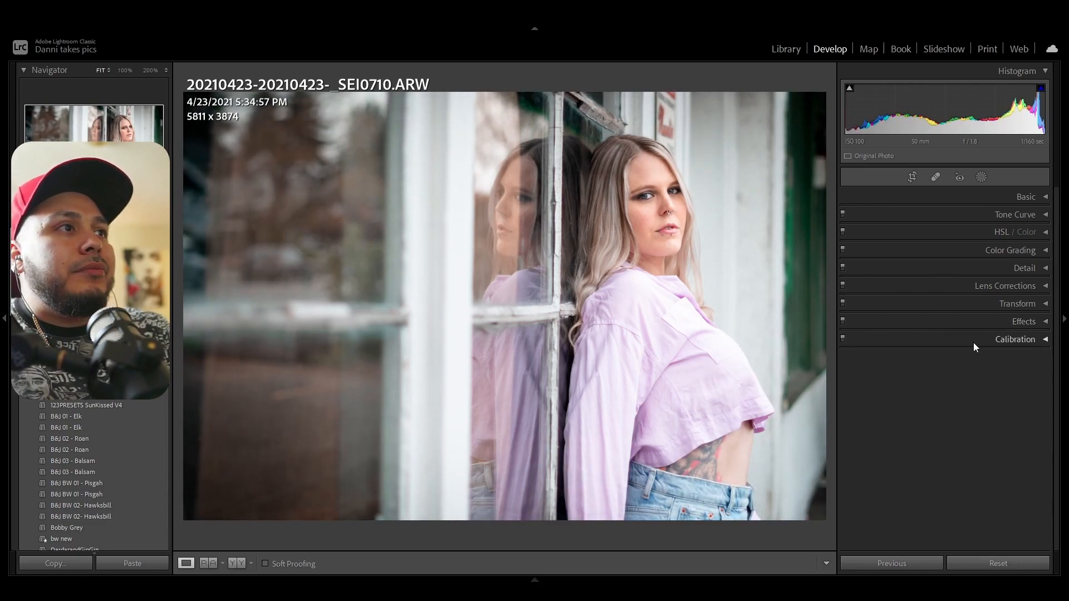
# Set the Shadows Tint to -24 in the Calibration adjustments and check the woman's face and hair up close
pyautogui.click(973, 340)
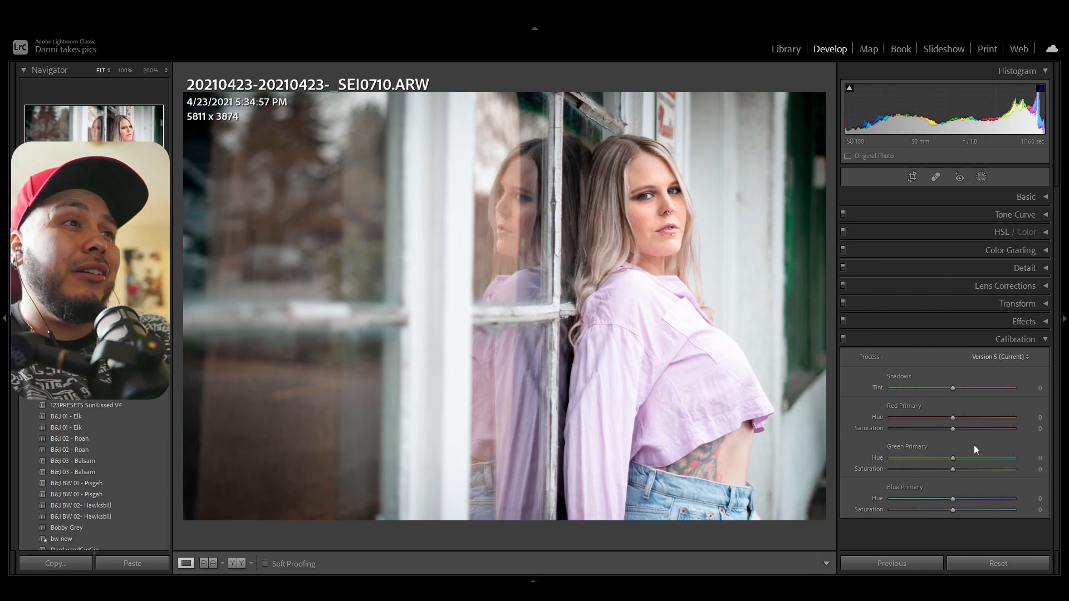
pyautogui.moveTo(951, 386)
pyautogui.mouseDown()
pyautogui.moveTo(975, 385)
pyautogui.moveTo(900, 390)
pyautogui.moveTo(944, 396)
pyautogui.moveTo(935, 397)
pyautogui.mouseUp()
pyautogui.press('z')
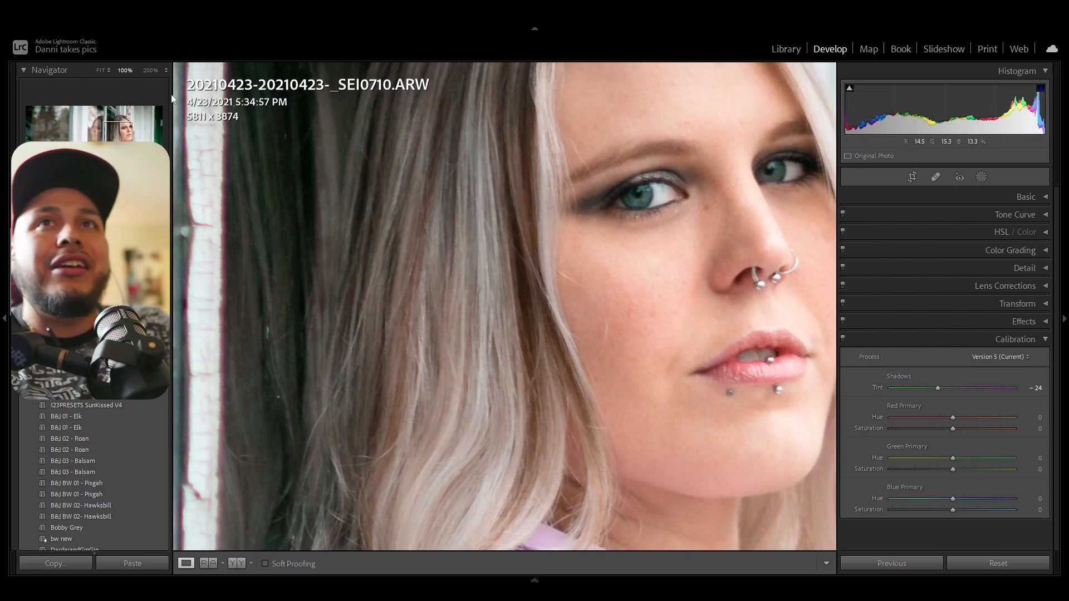
pyautogui.click(102, 69)
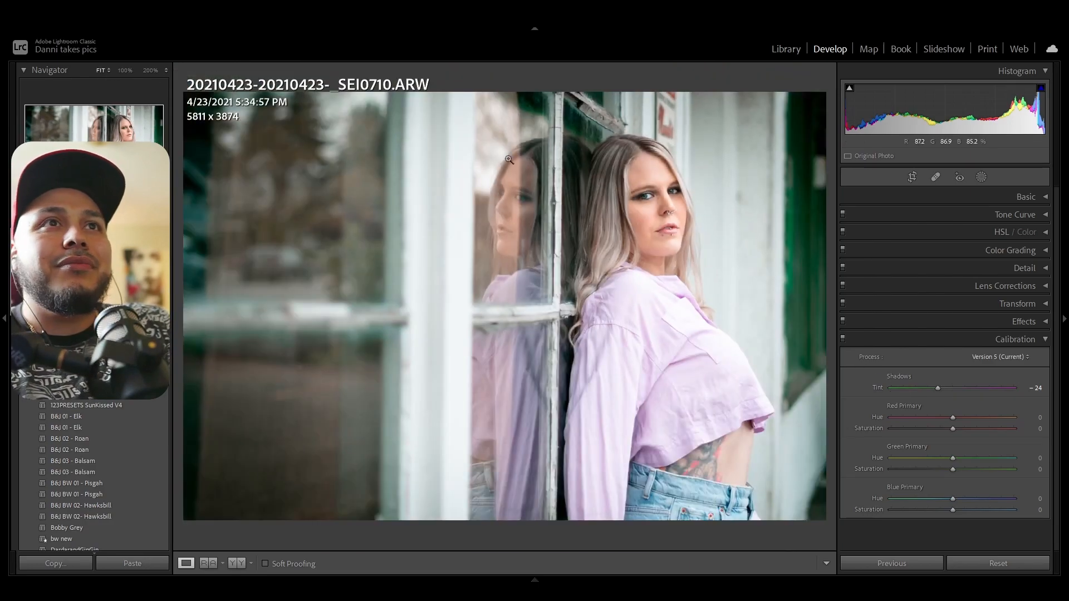
# Examine the color fringing along the white window frame at 200% and check the lens correction settings
pyautogui.click(151, 70)
pyautogui.moveTo(183, 159); pyautogui.dragTo(428, 144)
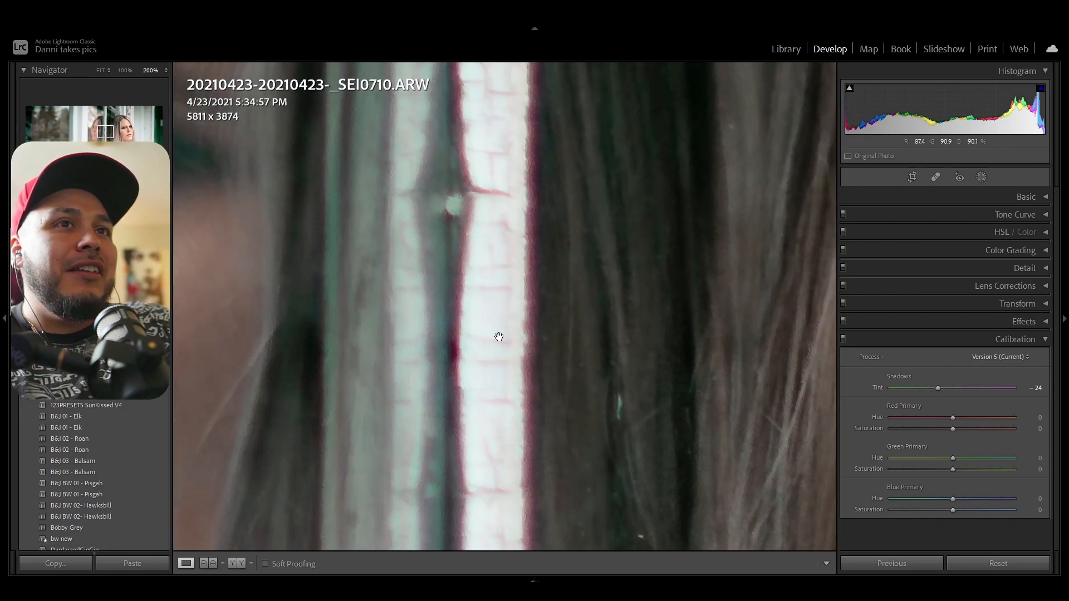
pyautogui.click(985, 286)
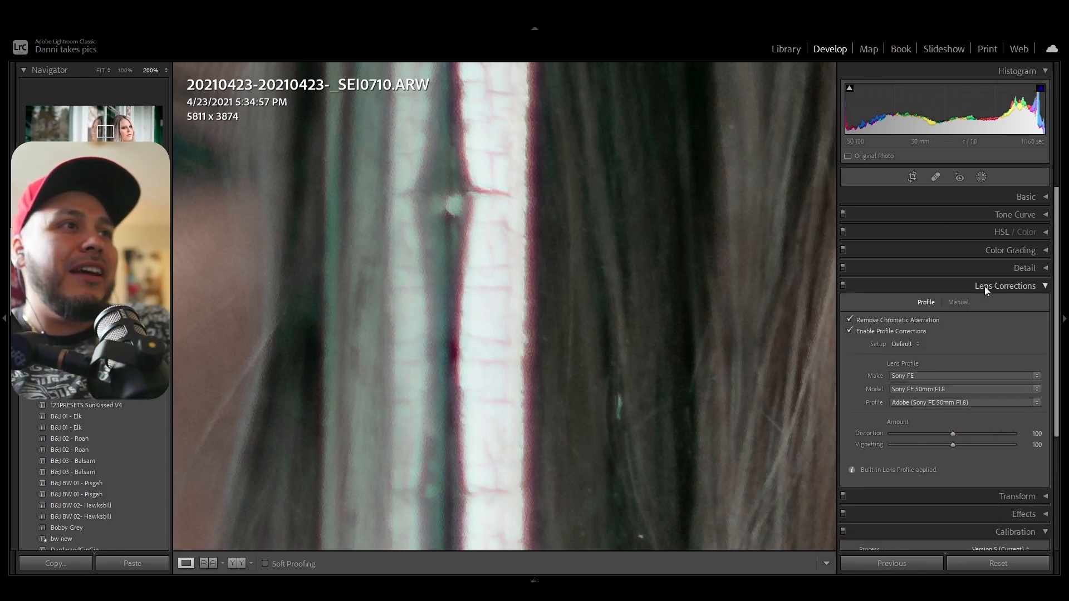
pyautogui.click(984, 286)
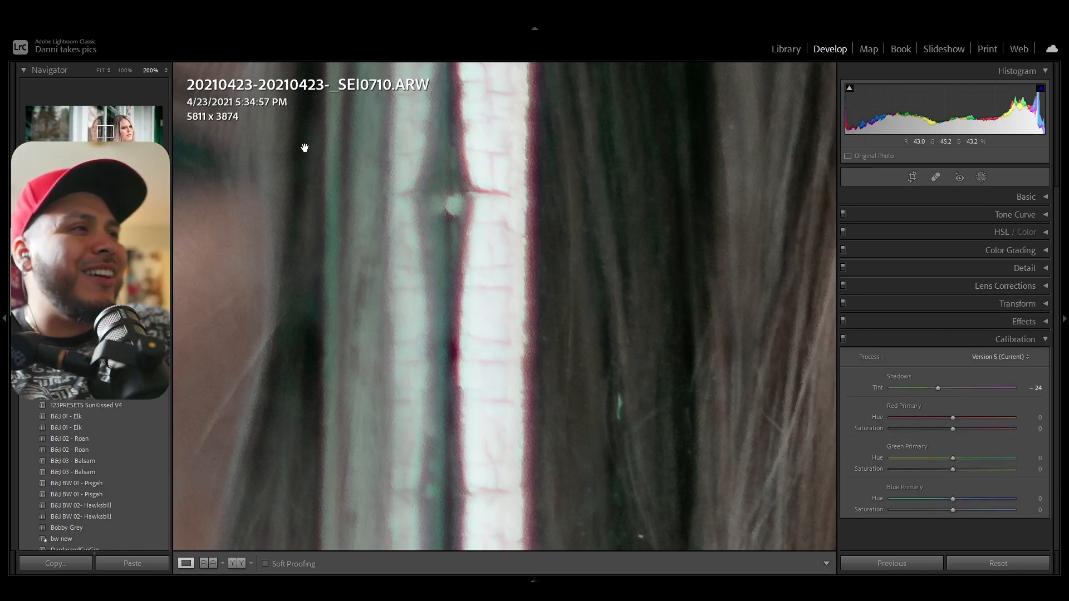
pyautogui.click(101, 70)
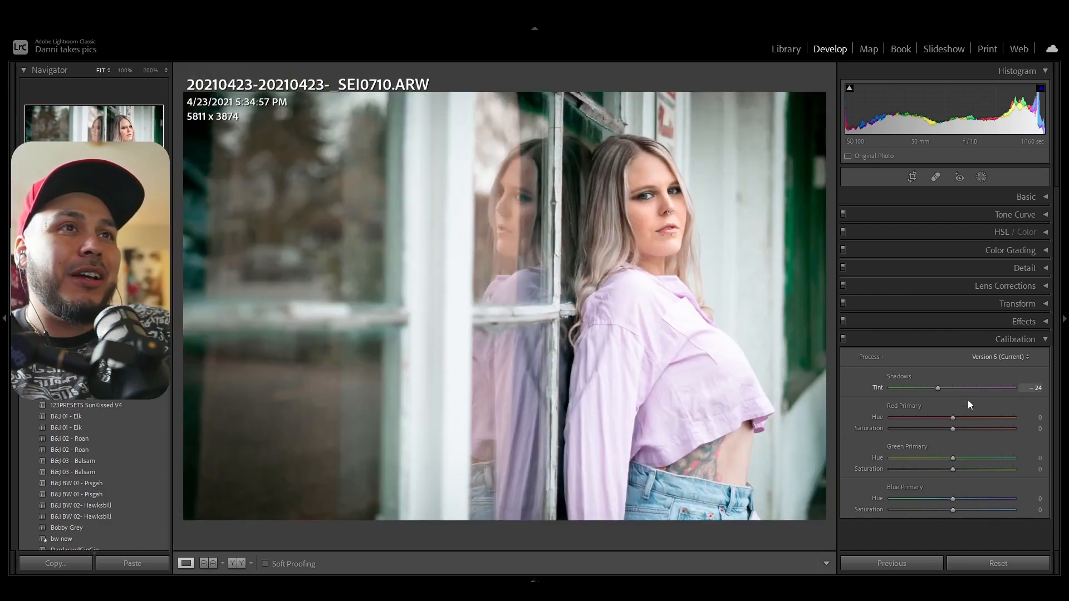
pyautogui.click(571, 191)
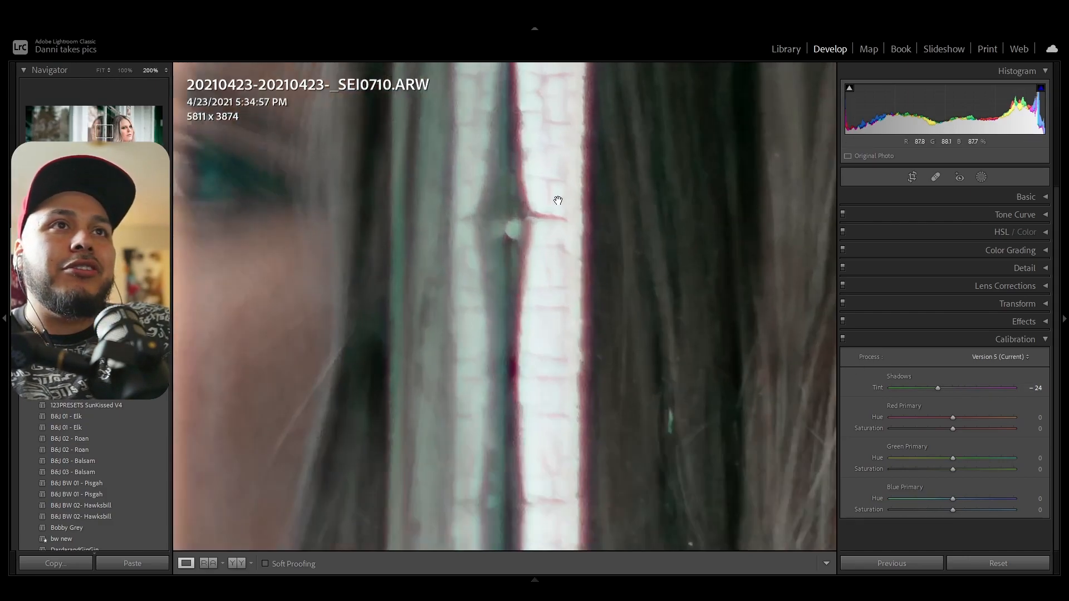
pyautogui.click(97, 70)
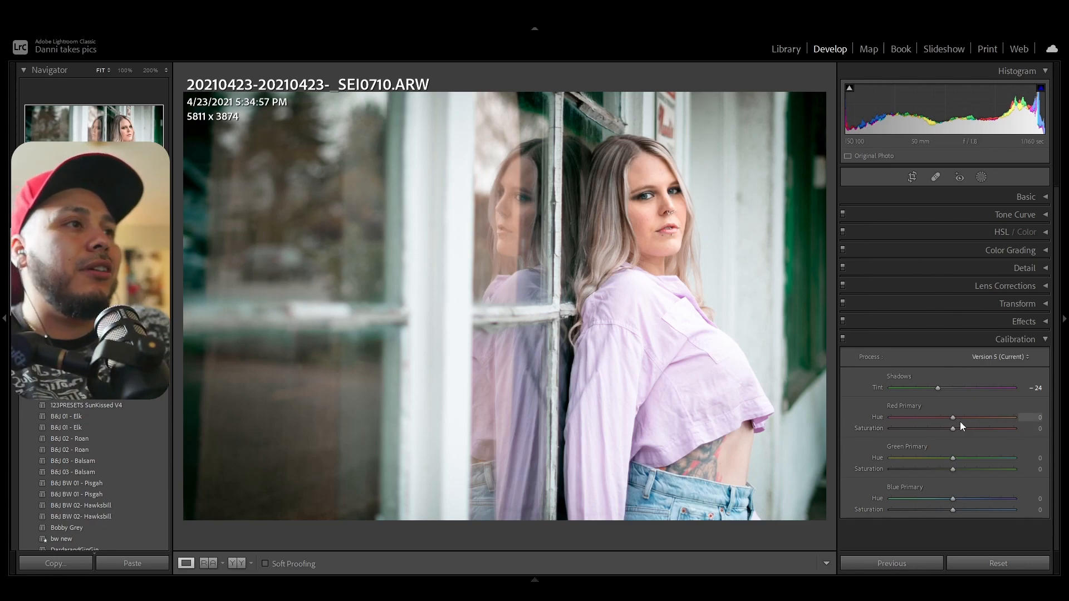
# Set the Calibration Red Primary Hue to +6 and Green Primary Hue to +23, leaving the Blue Primary Hue reset after a trial shift
pyautogui.moveTo(954, 416); pyautogui.dragTo(964, 462)
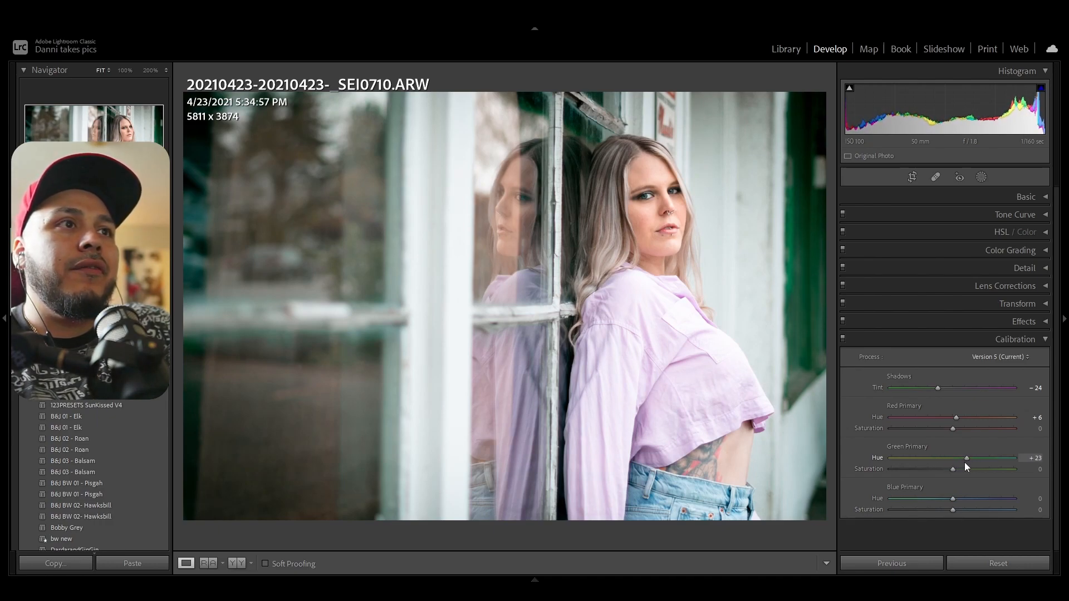
pyautogui.moveTo(949, 498); pyautogui.dragTo(922, 506)
pyautogui.doubleClick(878, 498)
pyautogui.click(1009, 344)
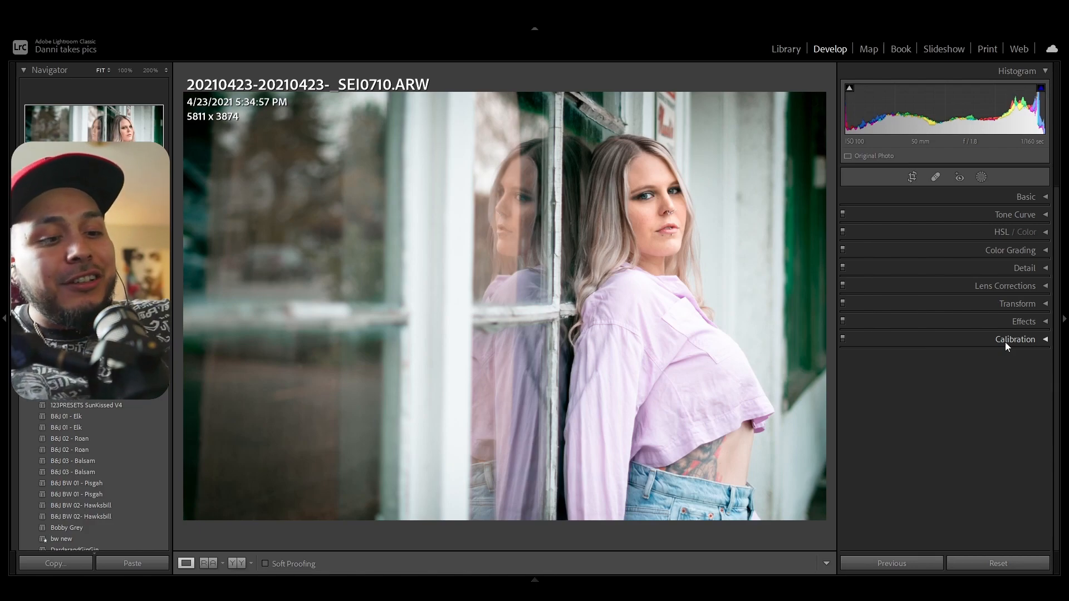
# Compare the edited portrait with its unedited version several times
pyautogui.press('\\')
pyautogui.press('\\')
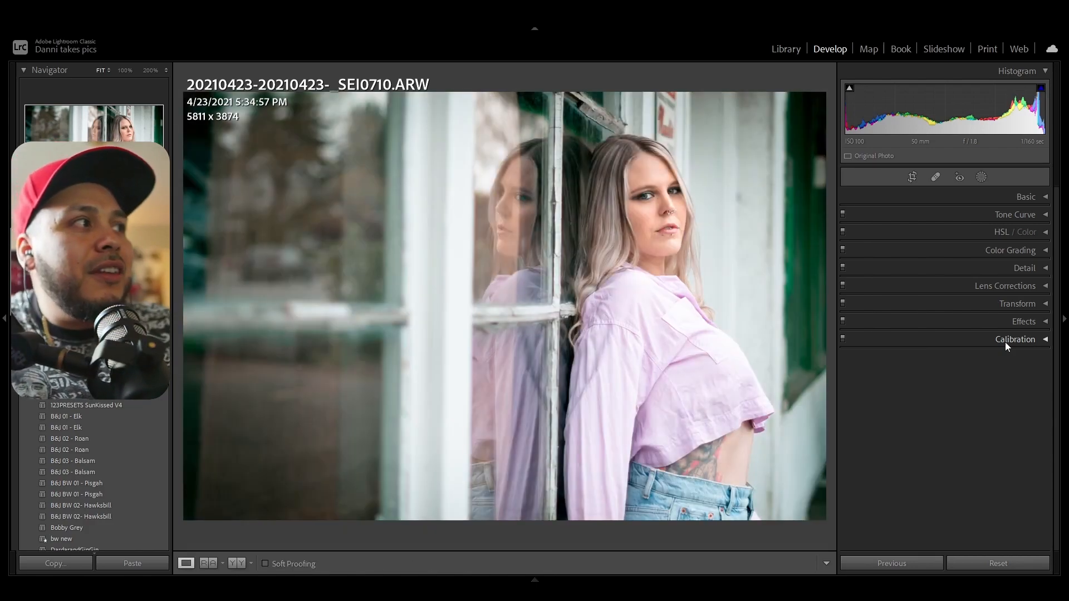
pyautogui.press('\\')
pyautogui.press('\\')
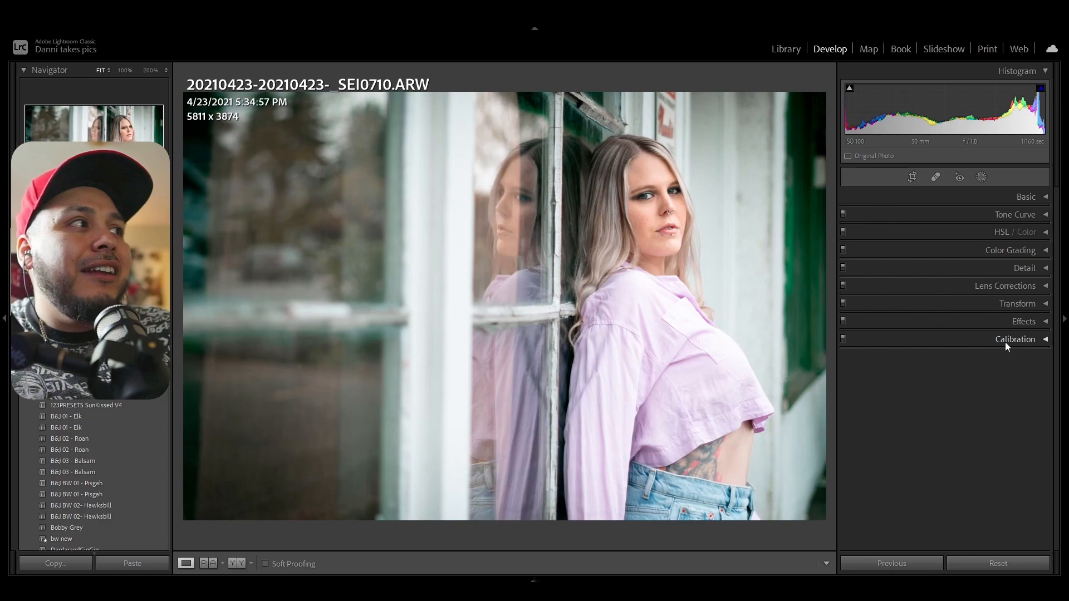
pyautogui.press('\\')
pyautogui.press('\\')
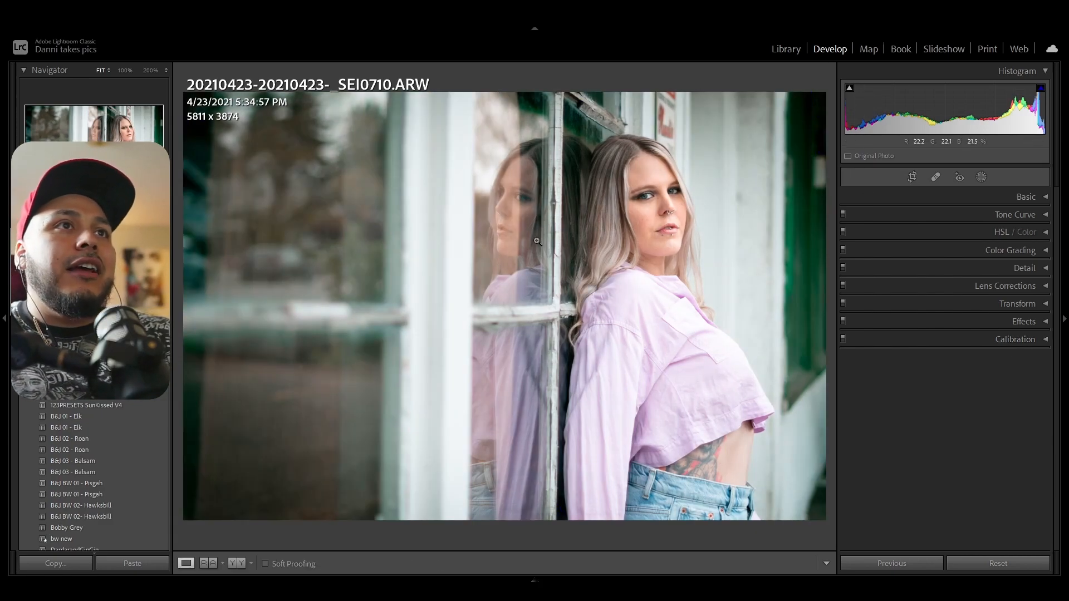
# Create a new brush mask for the woman's eyes with the Iris Enhance effect preset, working at 200%
pyautogui.click(125, 70)
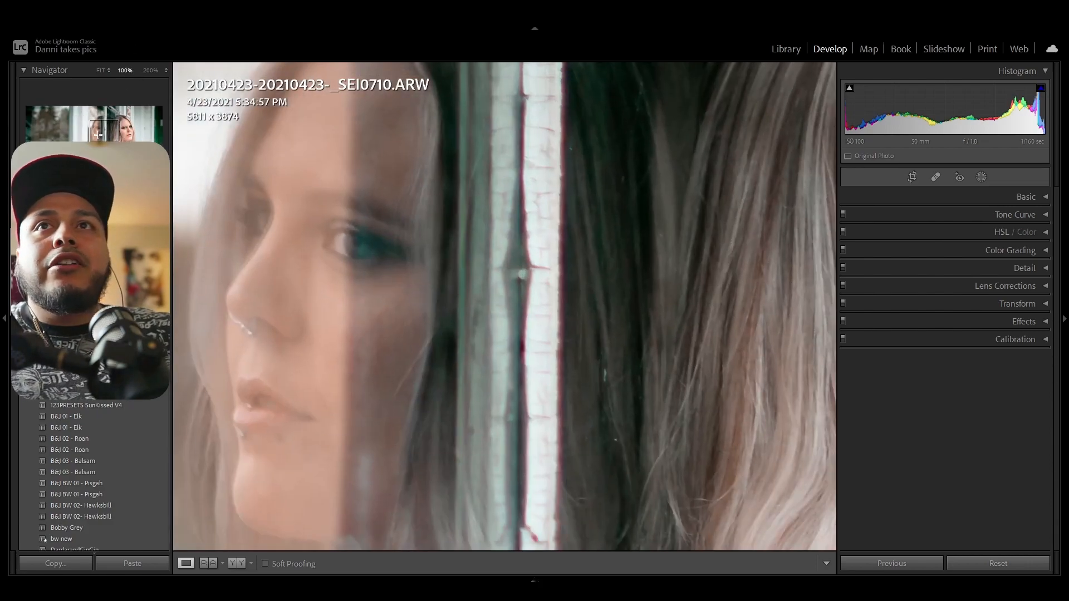
pyautogui.click(129, 129)
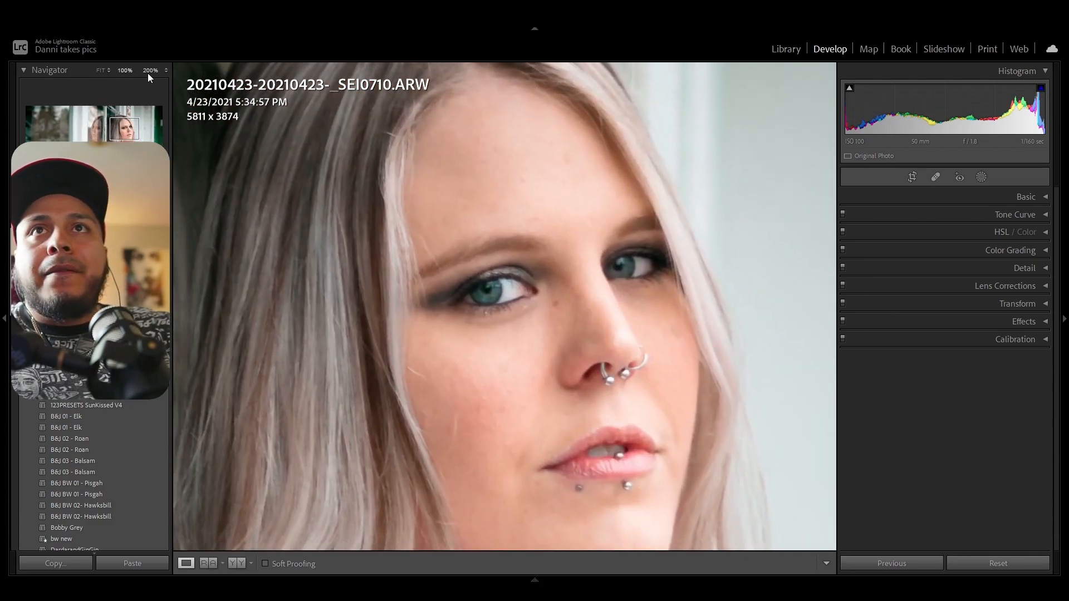
pyautogui.click(150, 70)
pyautogui.moveTo(125, 128); pyautogui.dragTo(126, 127)
pyautogui.click(981, 177)
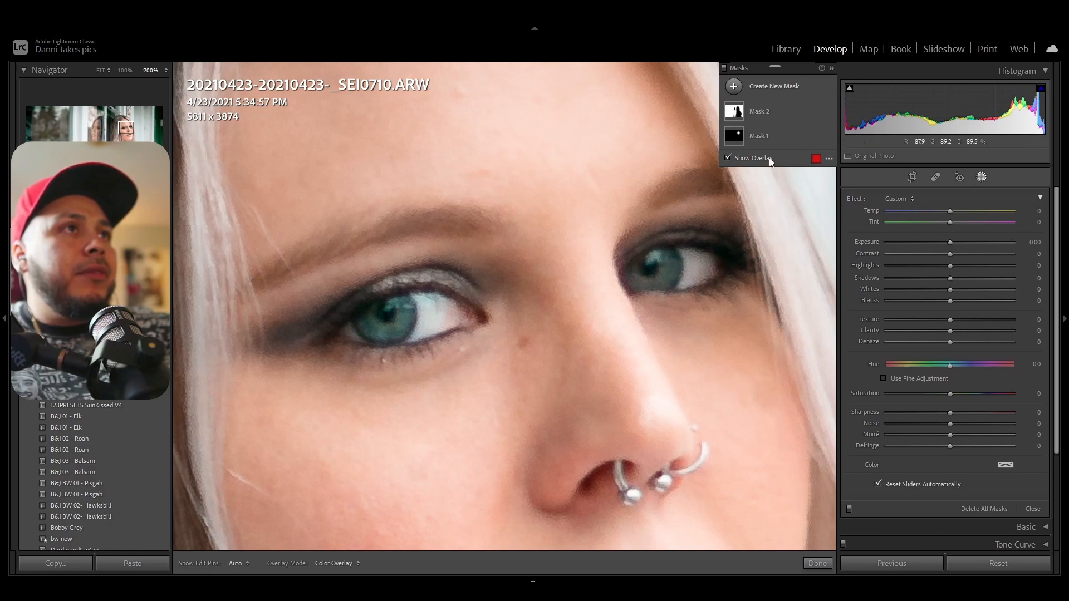
pyautogui.click(762, 90)
pyautogui.click(786, 145)
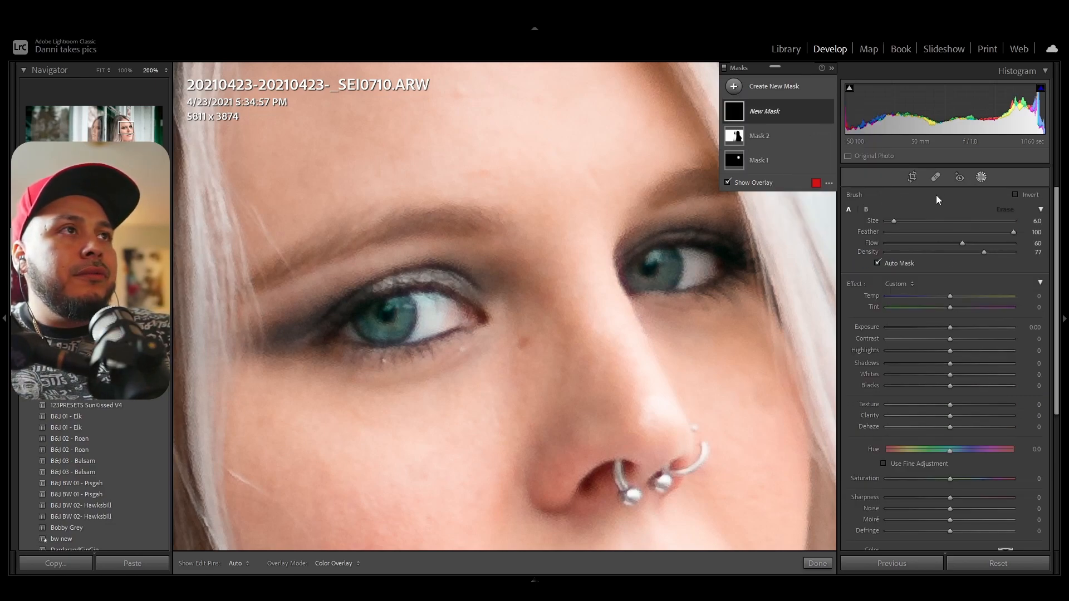
pyautogui.click(901, 284)
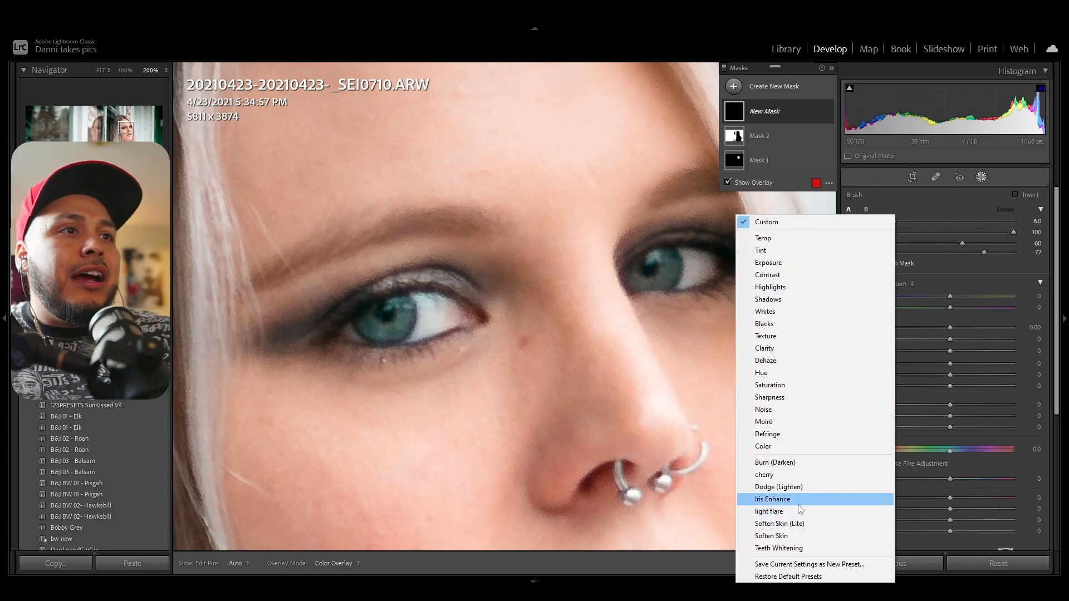
pyautogui.click(780, 500)
# Paint the brush mask over both of the woman's irises, using the mask overlay to check the coverage
pyautogui.moveTo(382, 318)
pyautogui.mouseDown()
pyautogui.moveTo(395, 313)
pyautogui.moveTo(371, 324)
pyautogui.moveTo(393, 326)
pyautogui.moveTo(397, 313)
pyautogui.mouseUp()
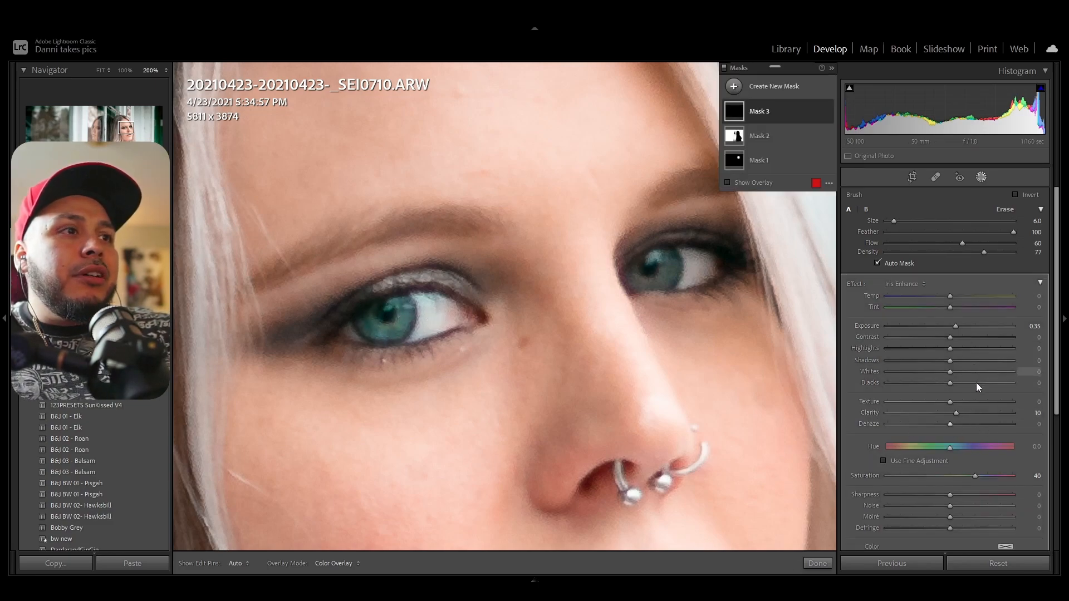
pyautogui.press('o')
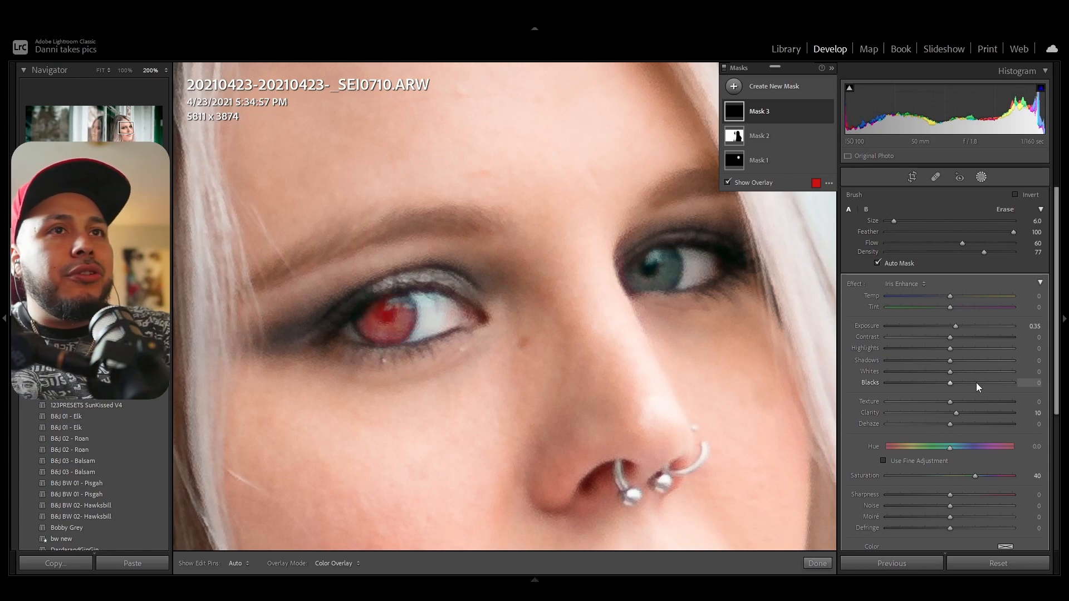
pyautogui.moveTo(399, 306); pyautogui.dragTo(374, 313)
pyautogui.moveTo(657, 269)
pyautogui.mouseDown()
pyautogui.moveTo(644, 278)
pyautogui.moveTo(666, 260)
pyautogui.moveTo(649, 272)
pyautogui.mouseUp()
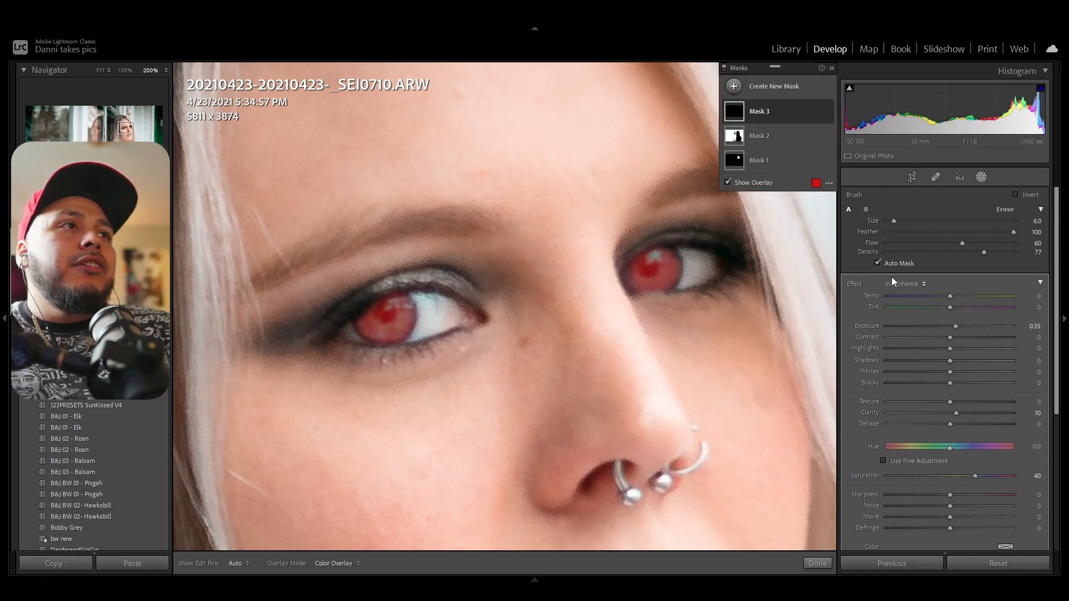
pyautogui.press('o')
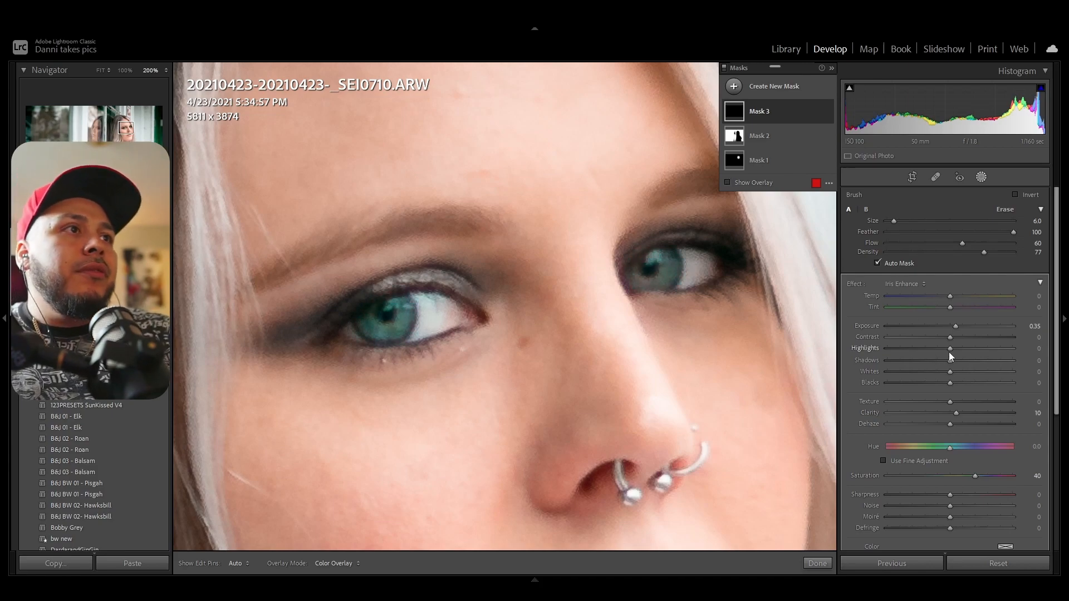
# Set the iris mask's Exposure to 0.46 and Highlights to 86, checking the eyes both up close and in the full photo
pyautogui.moveTo(956, 329); pyautogui.dragTo(967, 330)
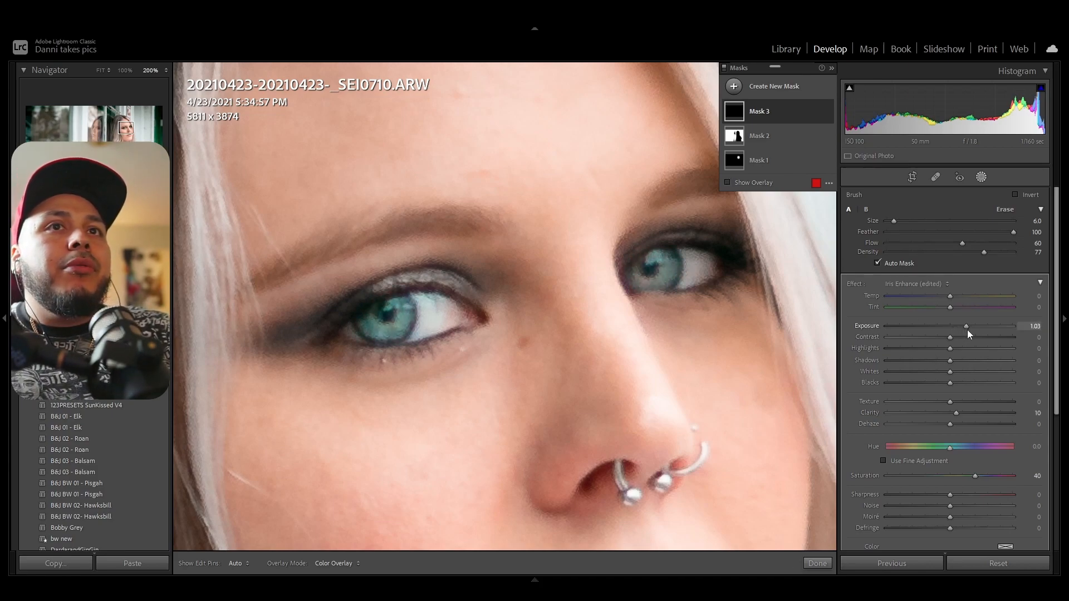
pyautogui.click(101, 71)
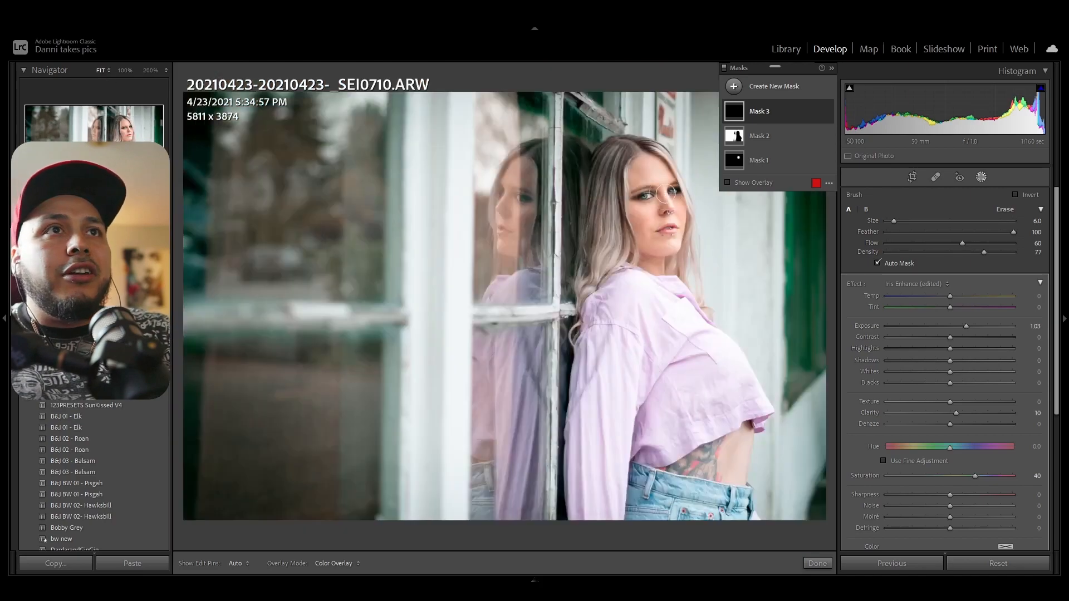
pyautogui.moveTo(964, 328); pyautogui.dragTo(1011, 349)
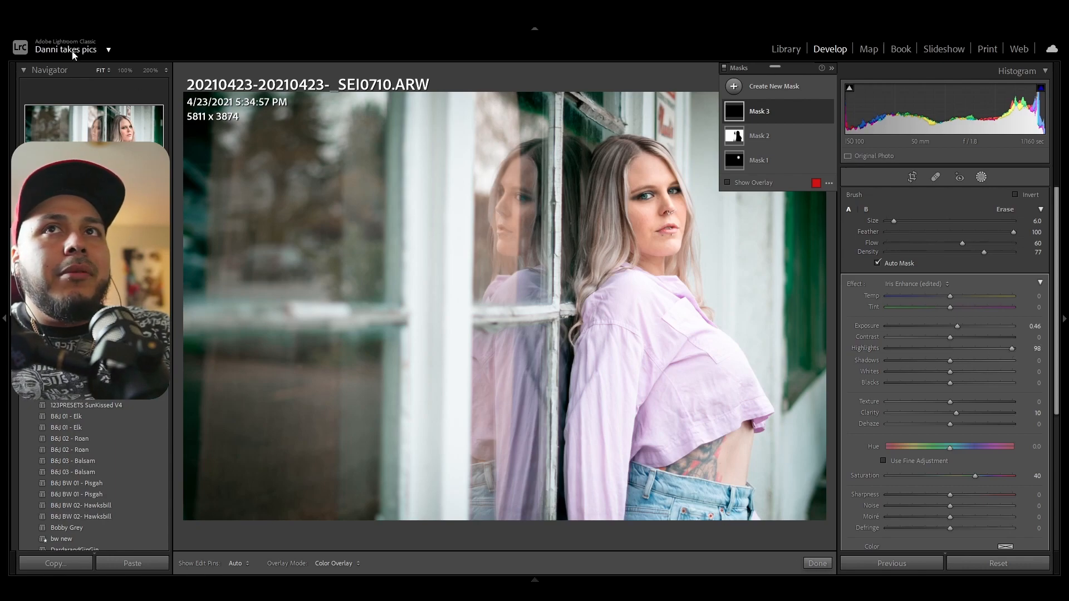
pyautogui.click(150, 71)
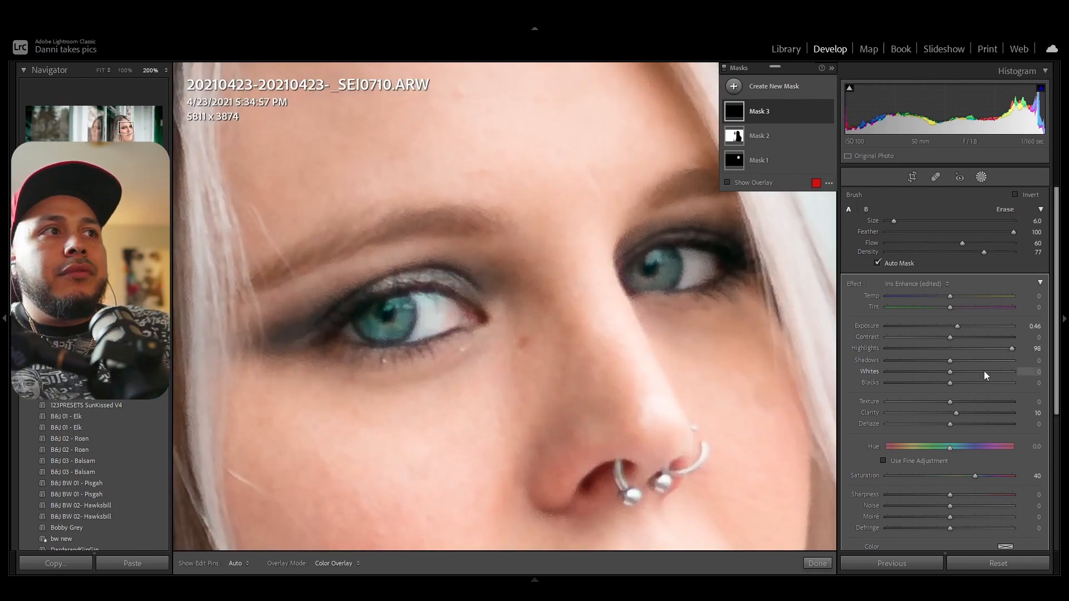
pyautogui.moveTo(994, 350)
pyautogui.mouseDown()
pyautogui.moveTo(935, 352)
pyautogui.moveTo(1007, 355)
pyautogui.mouseUp()
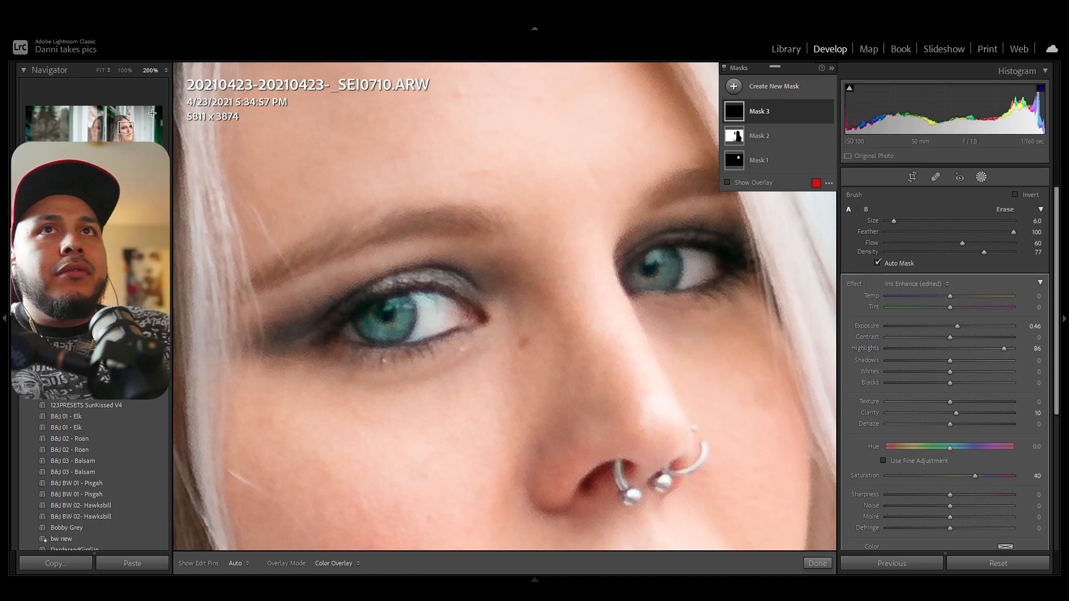
pyautogui.press('z')
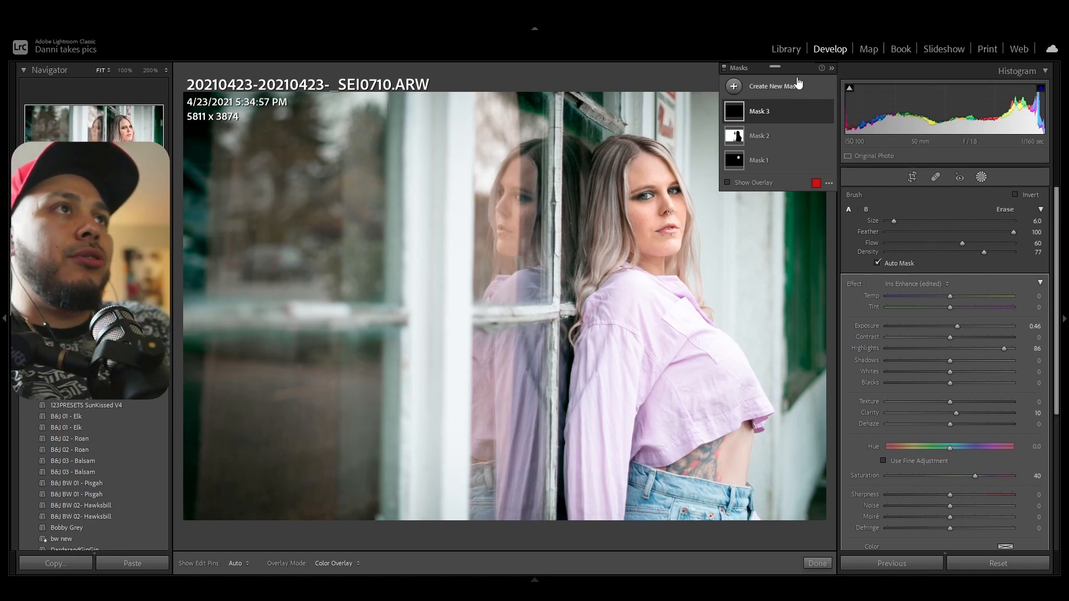
# Collapse the mask list, leave masking, and send the edited portrait to Adobe Photoshop 2022 for further editing
pyautogui.click(831, 68)
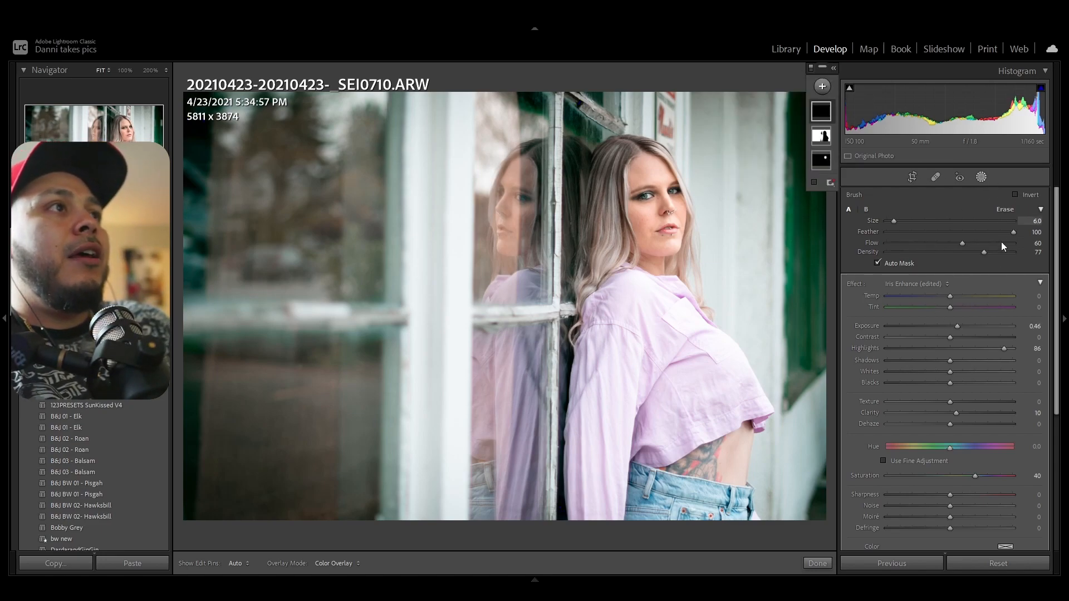
pyautogui.click(981, 177)
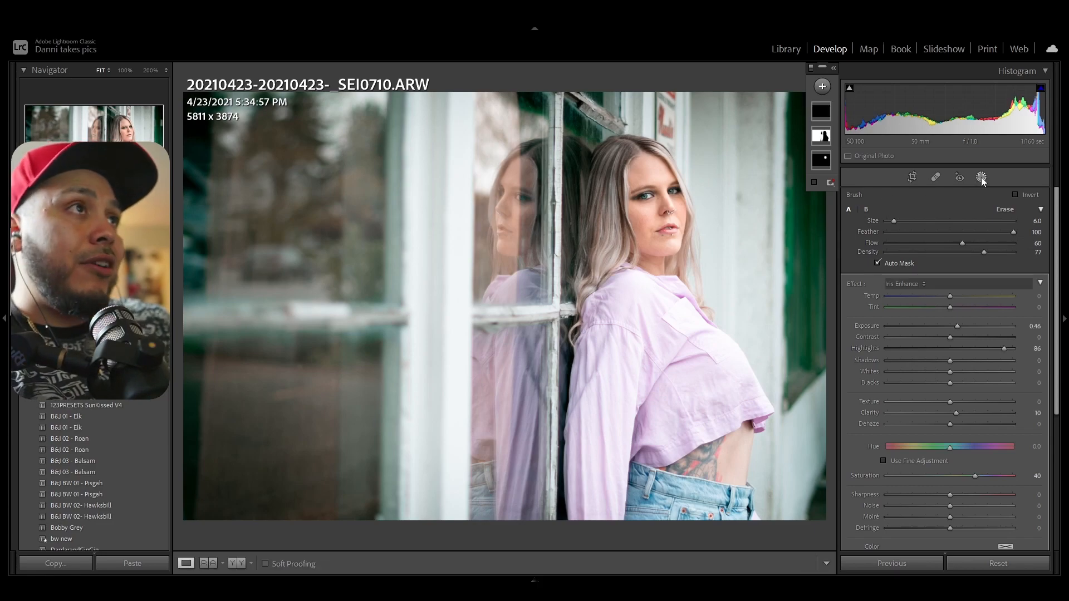
pyautogui.rightClick(574, 266)
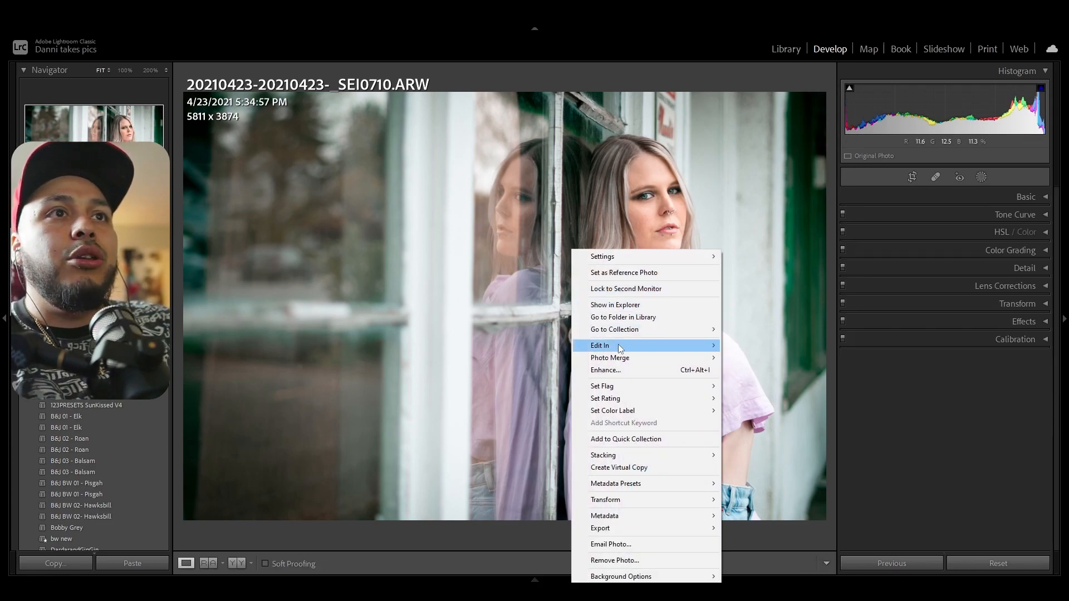
pyautogui.moveTo(680, 343)
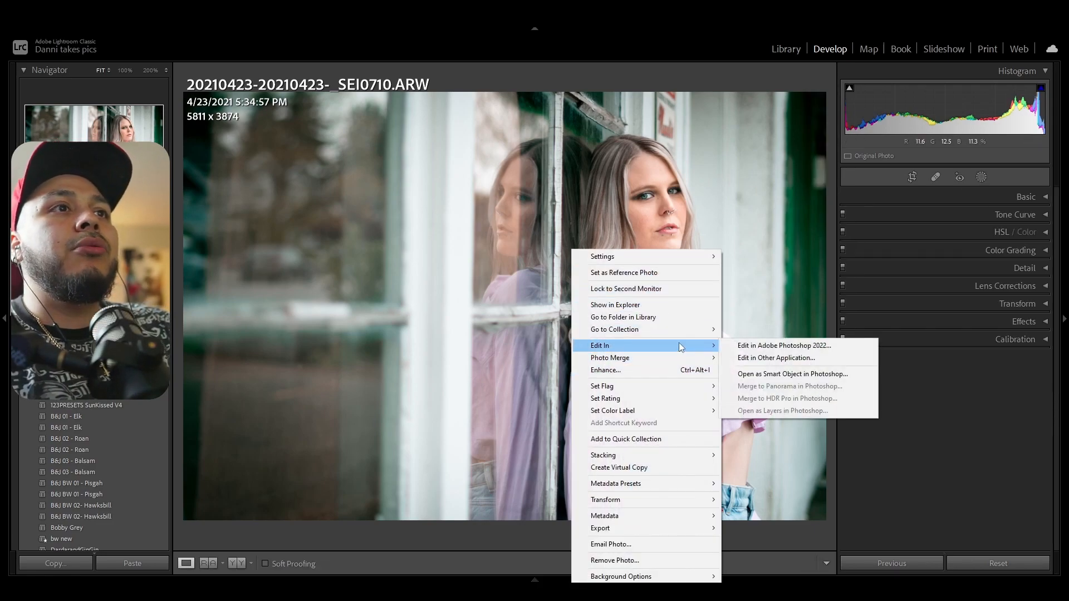
pyautogui.click(762, 347)
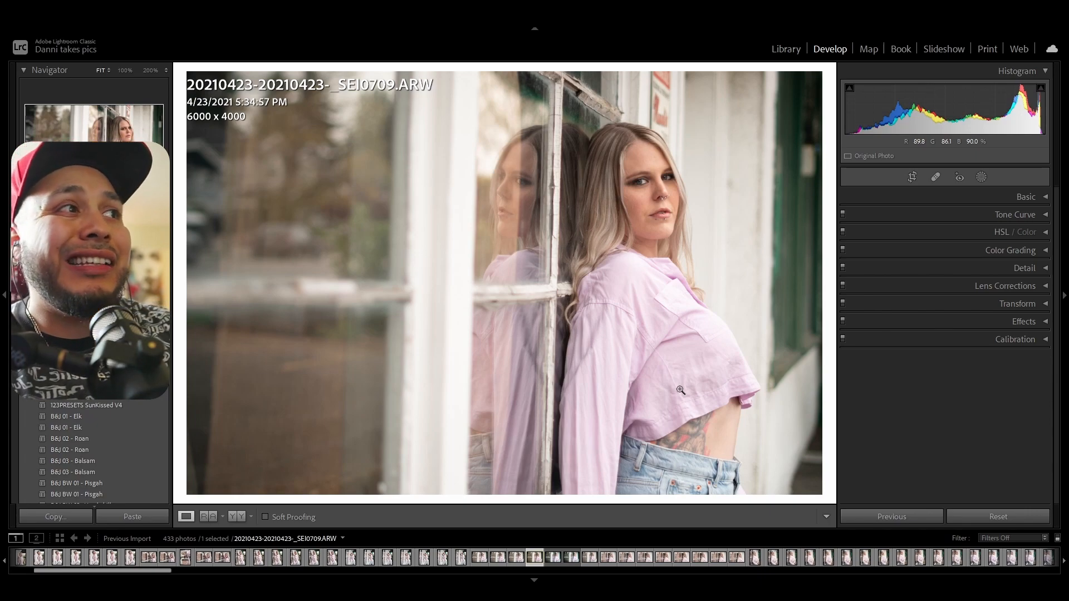
pyautogui.press('Right')
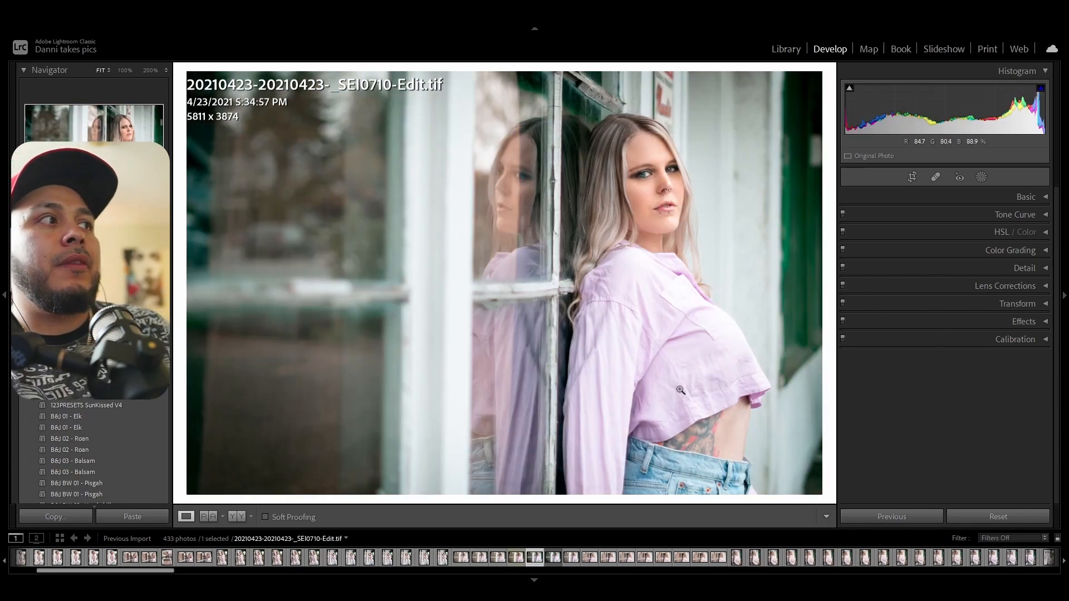